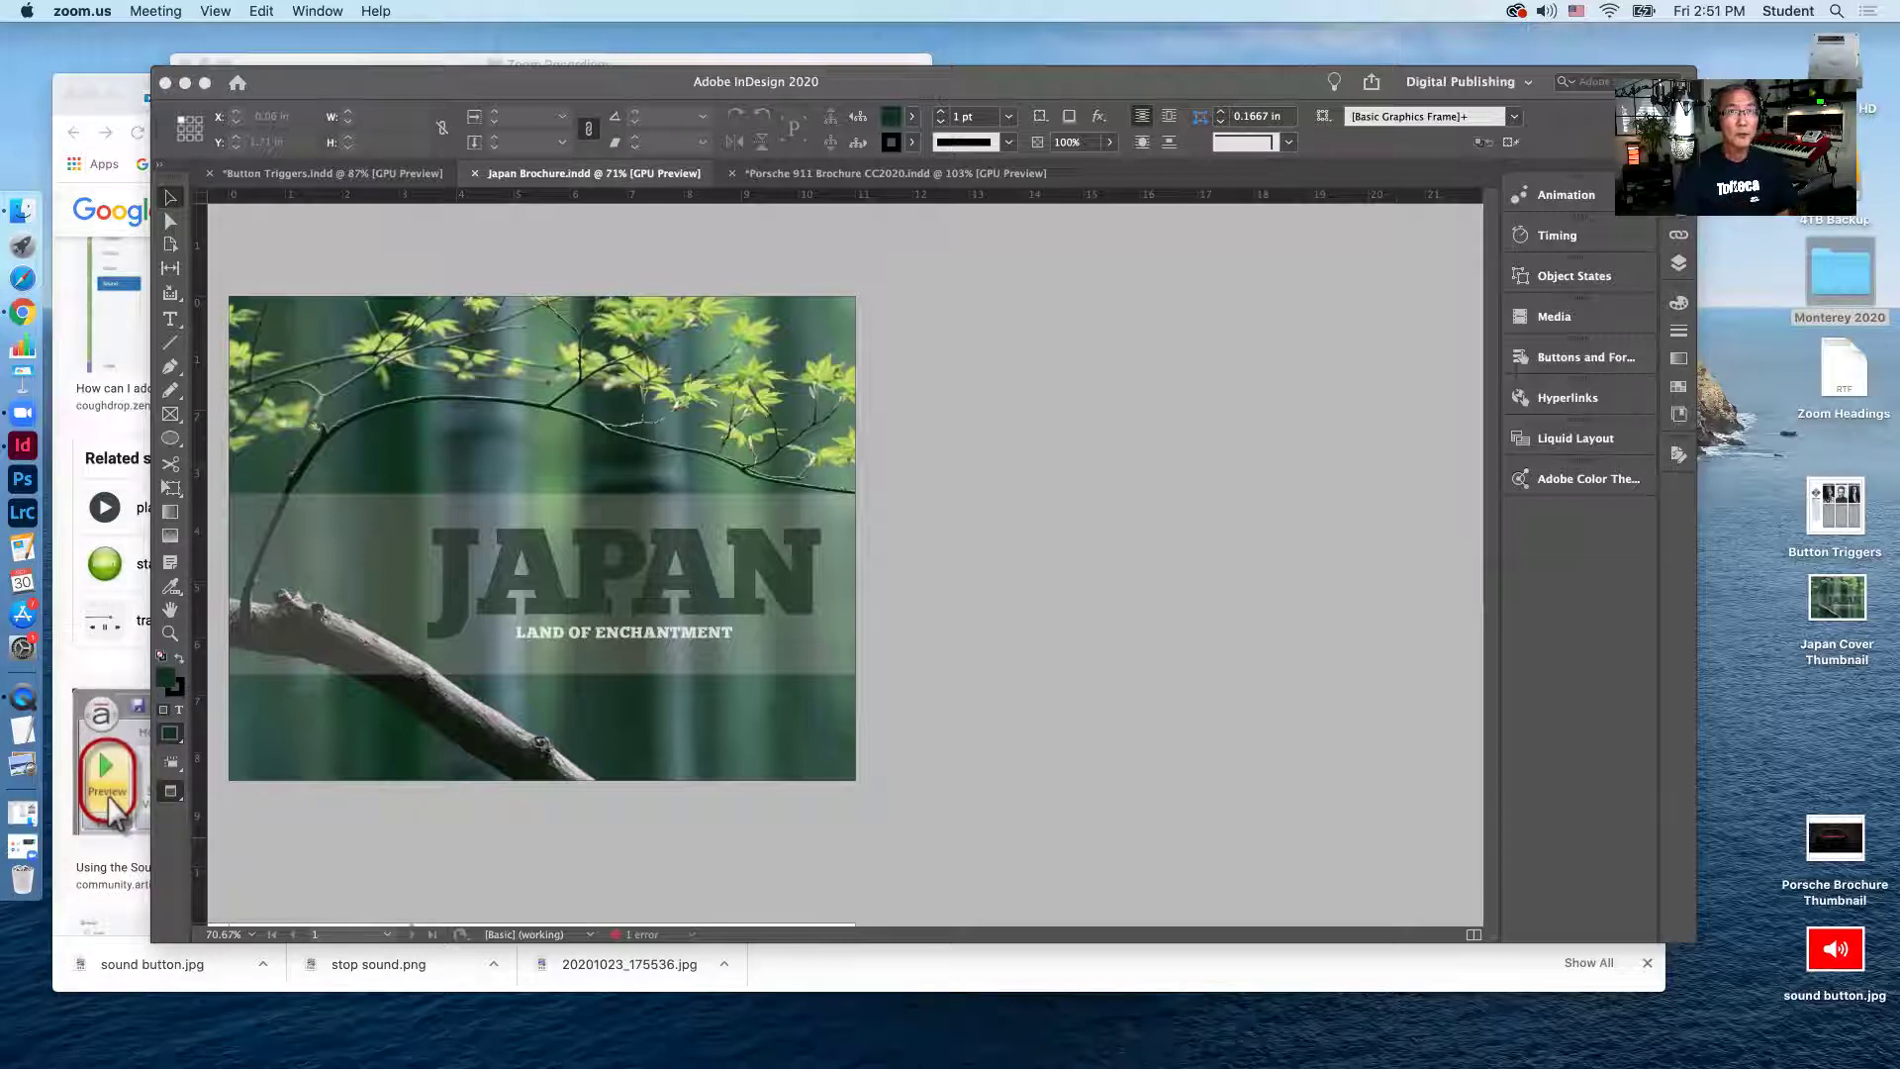
# Show the Pages panel listing the Japan Brochure's 8 pages in 5 spreads.
pyautogui.moveTo(1717, 61); pyautogui.dragTo(1779, 254)
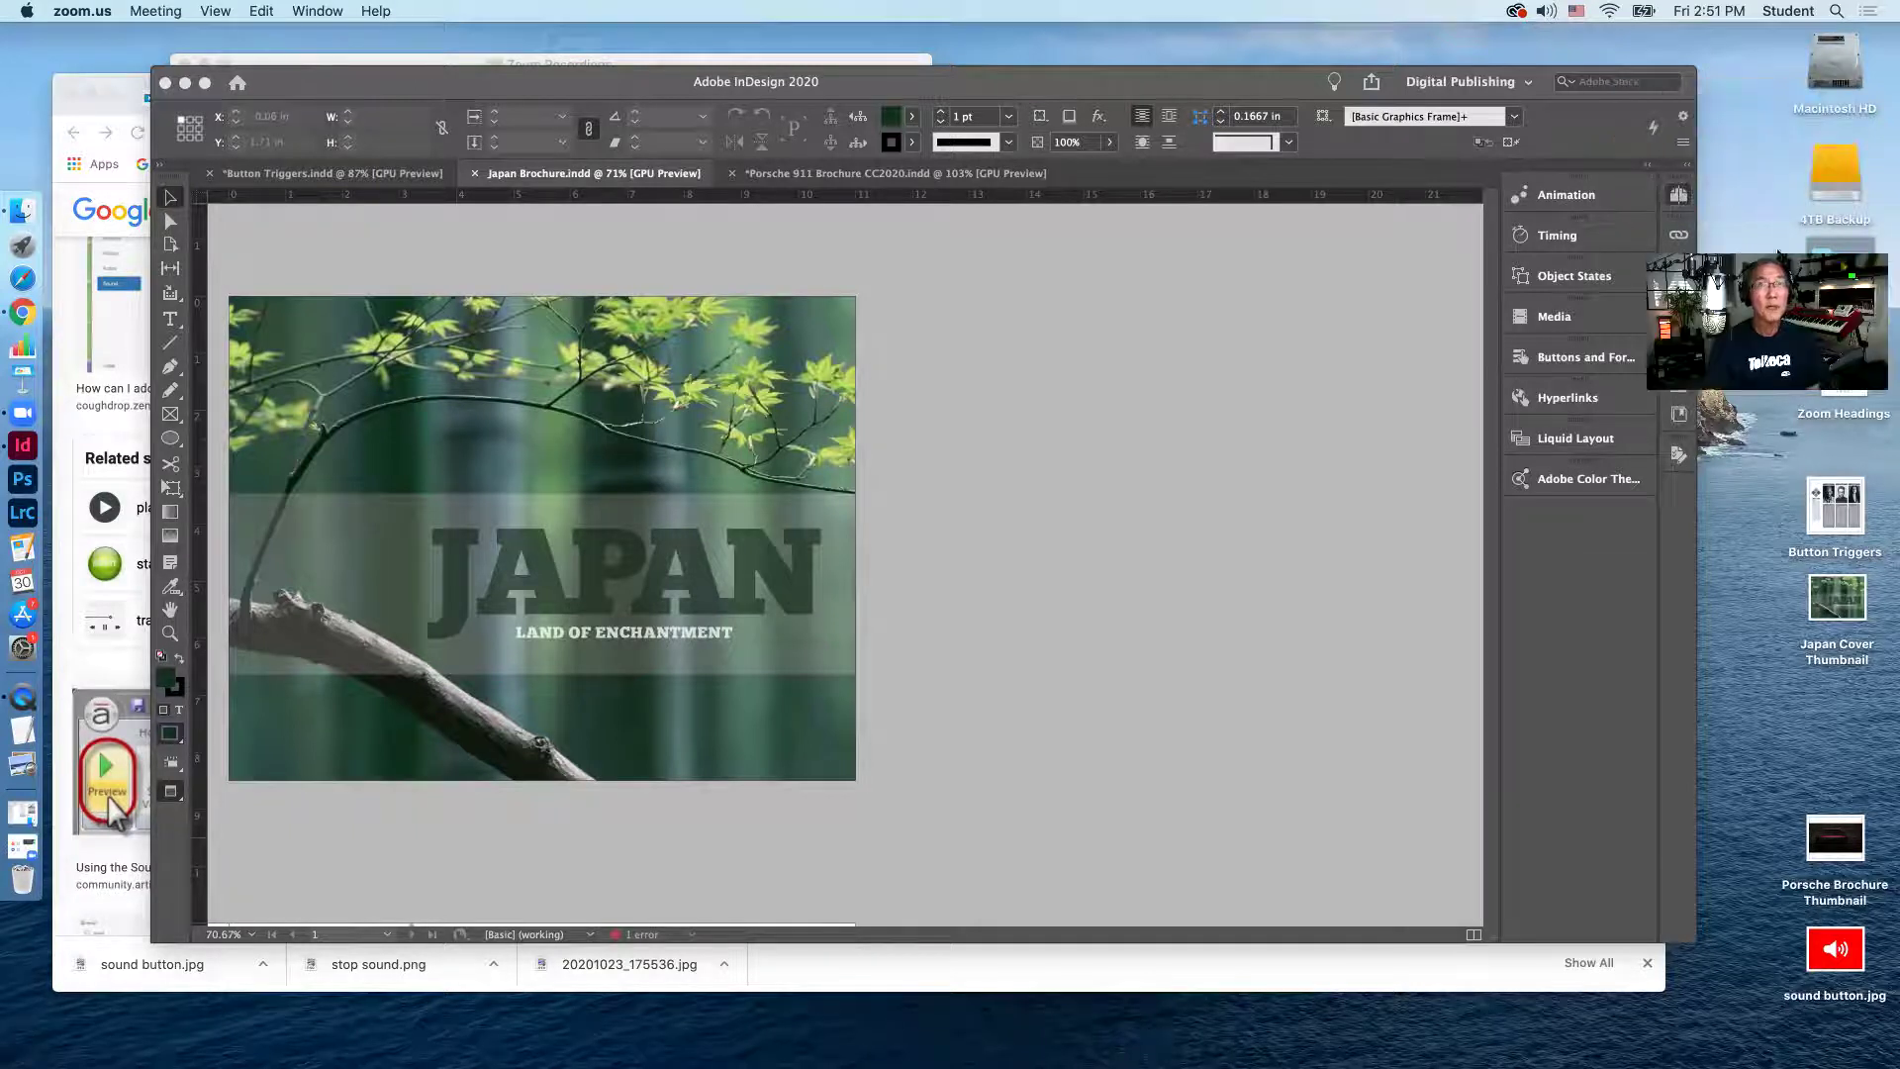
pyautogui.click(1679, 194)
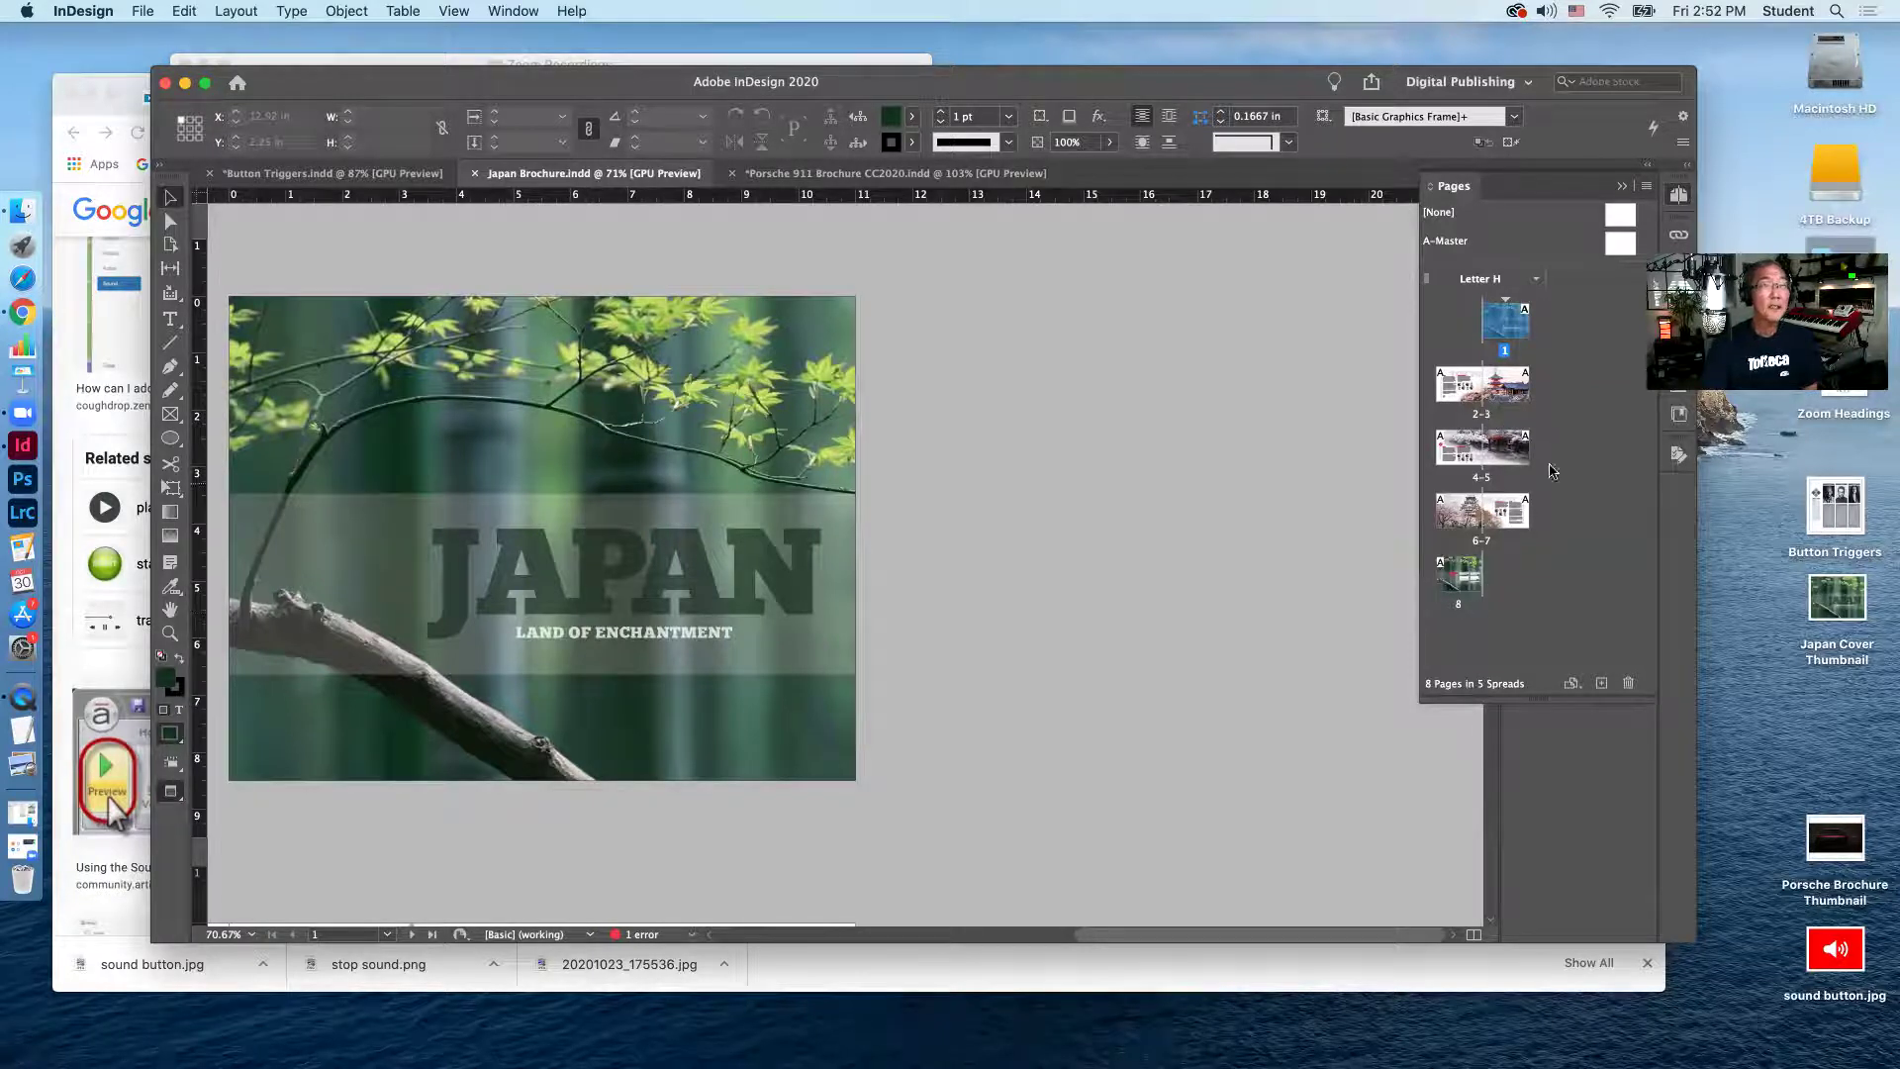
# Jump to the Tokyo spread (pages 2–3) and play it in the EPUB Interactivity Preview.
pyautogui.doubleClick(1481, 415)
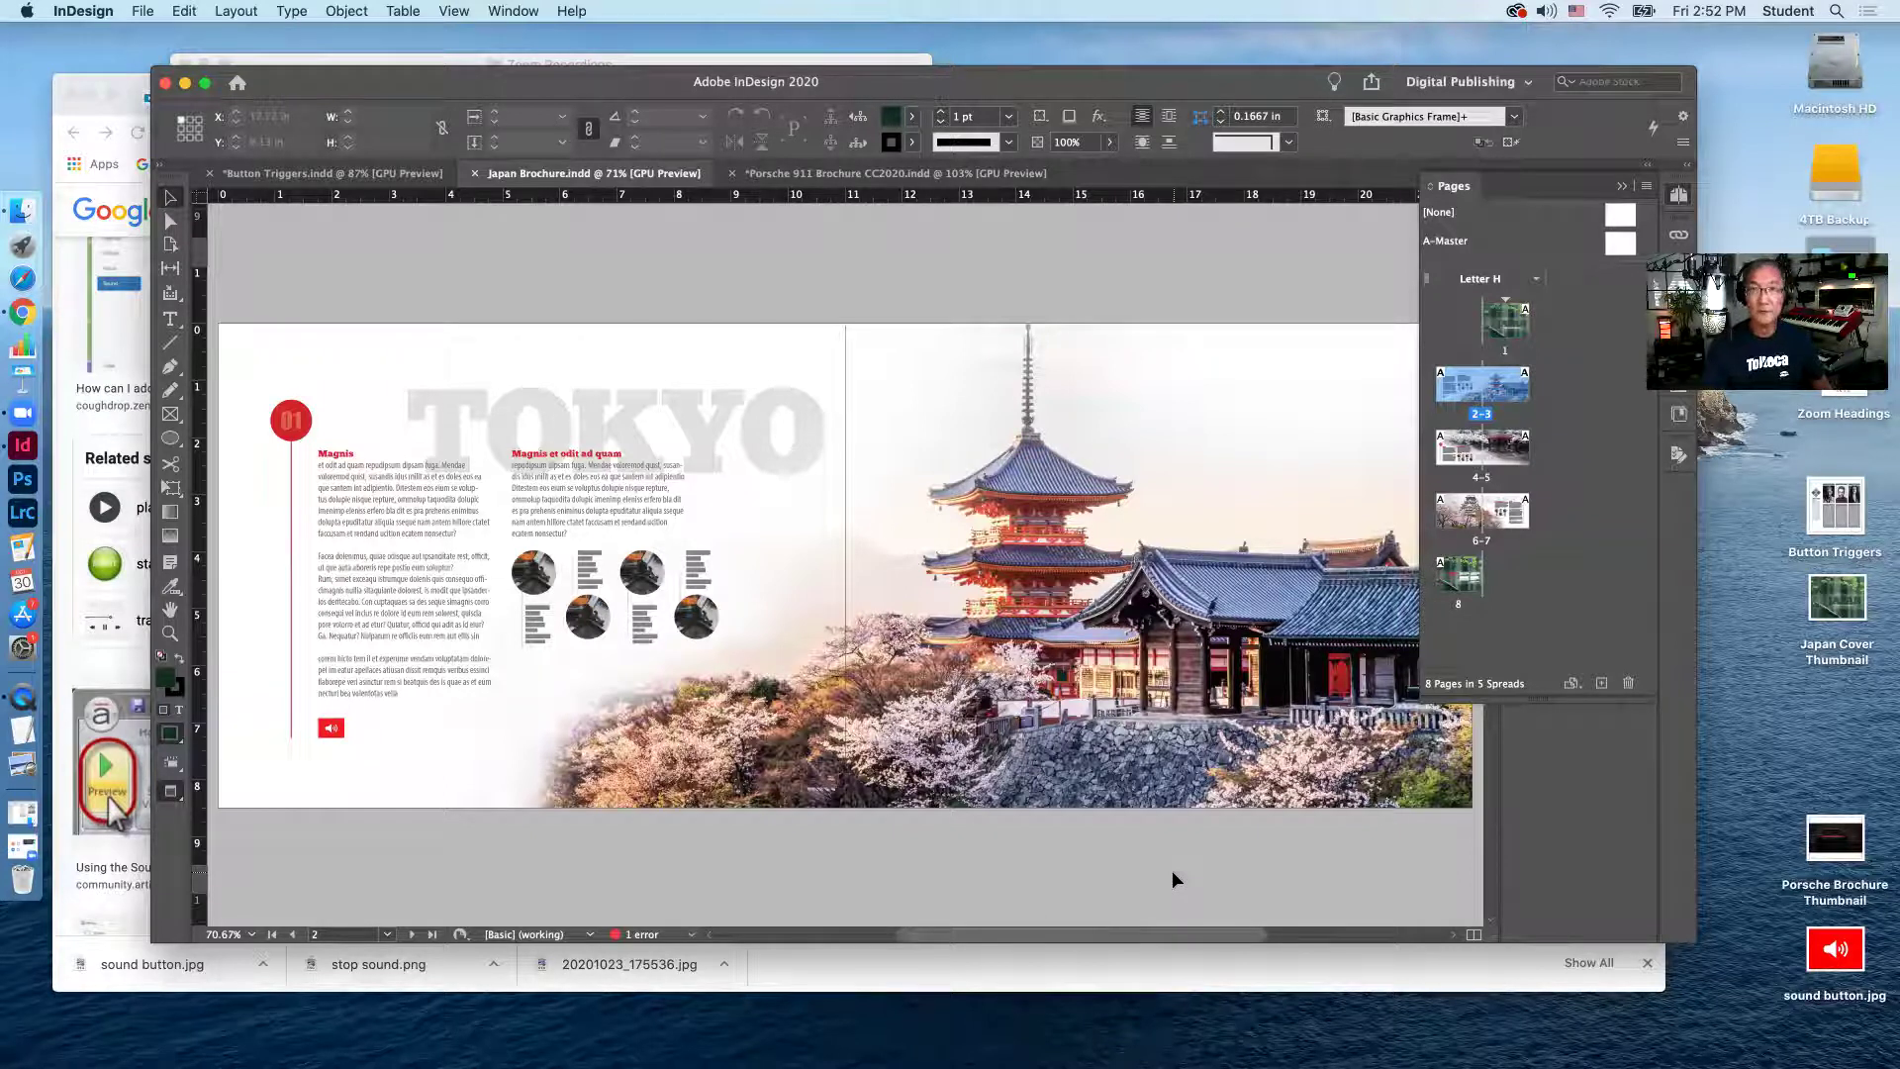
pyautogui.press('super+shift+Return')
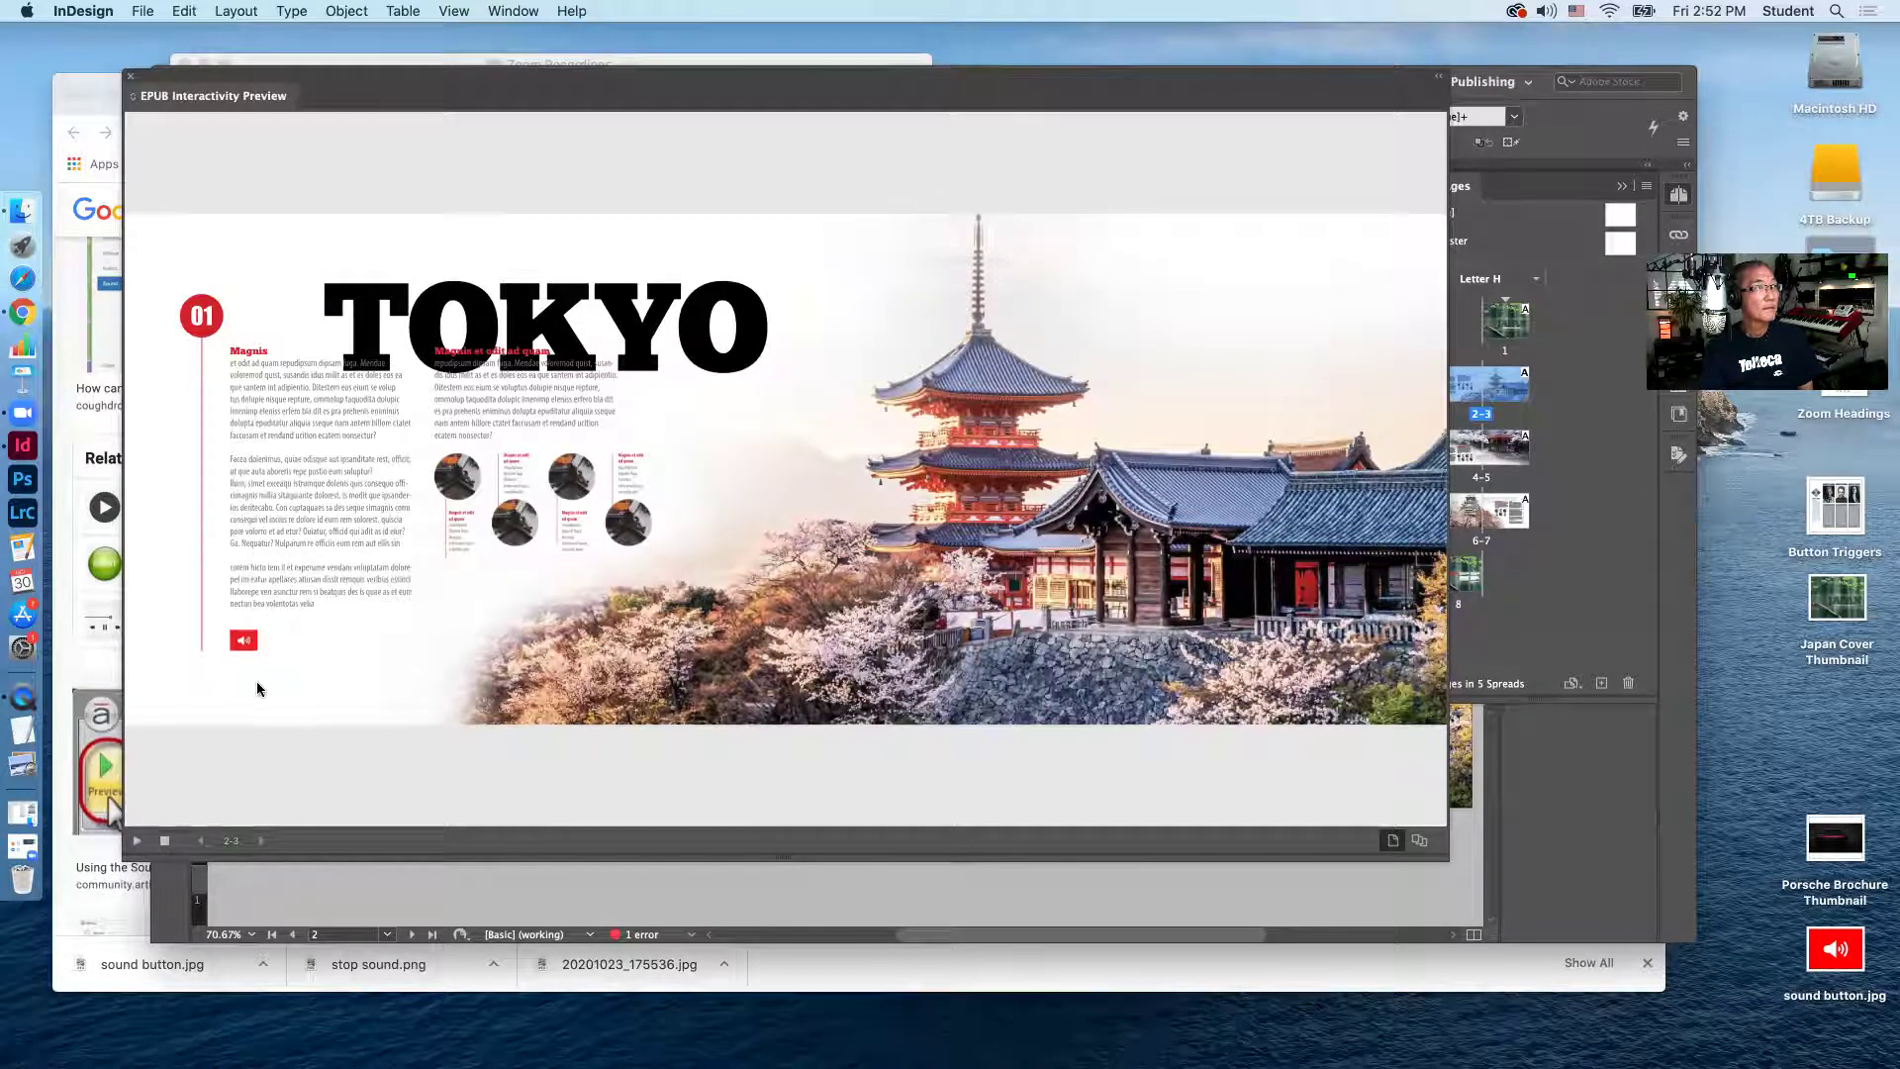
# Trigger the Tokyo spread's red sound button three times, then close the preview.
pyautogui.click(246, 642)
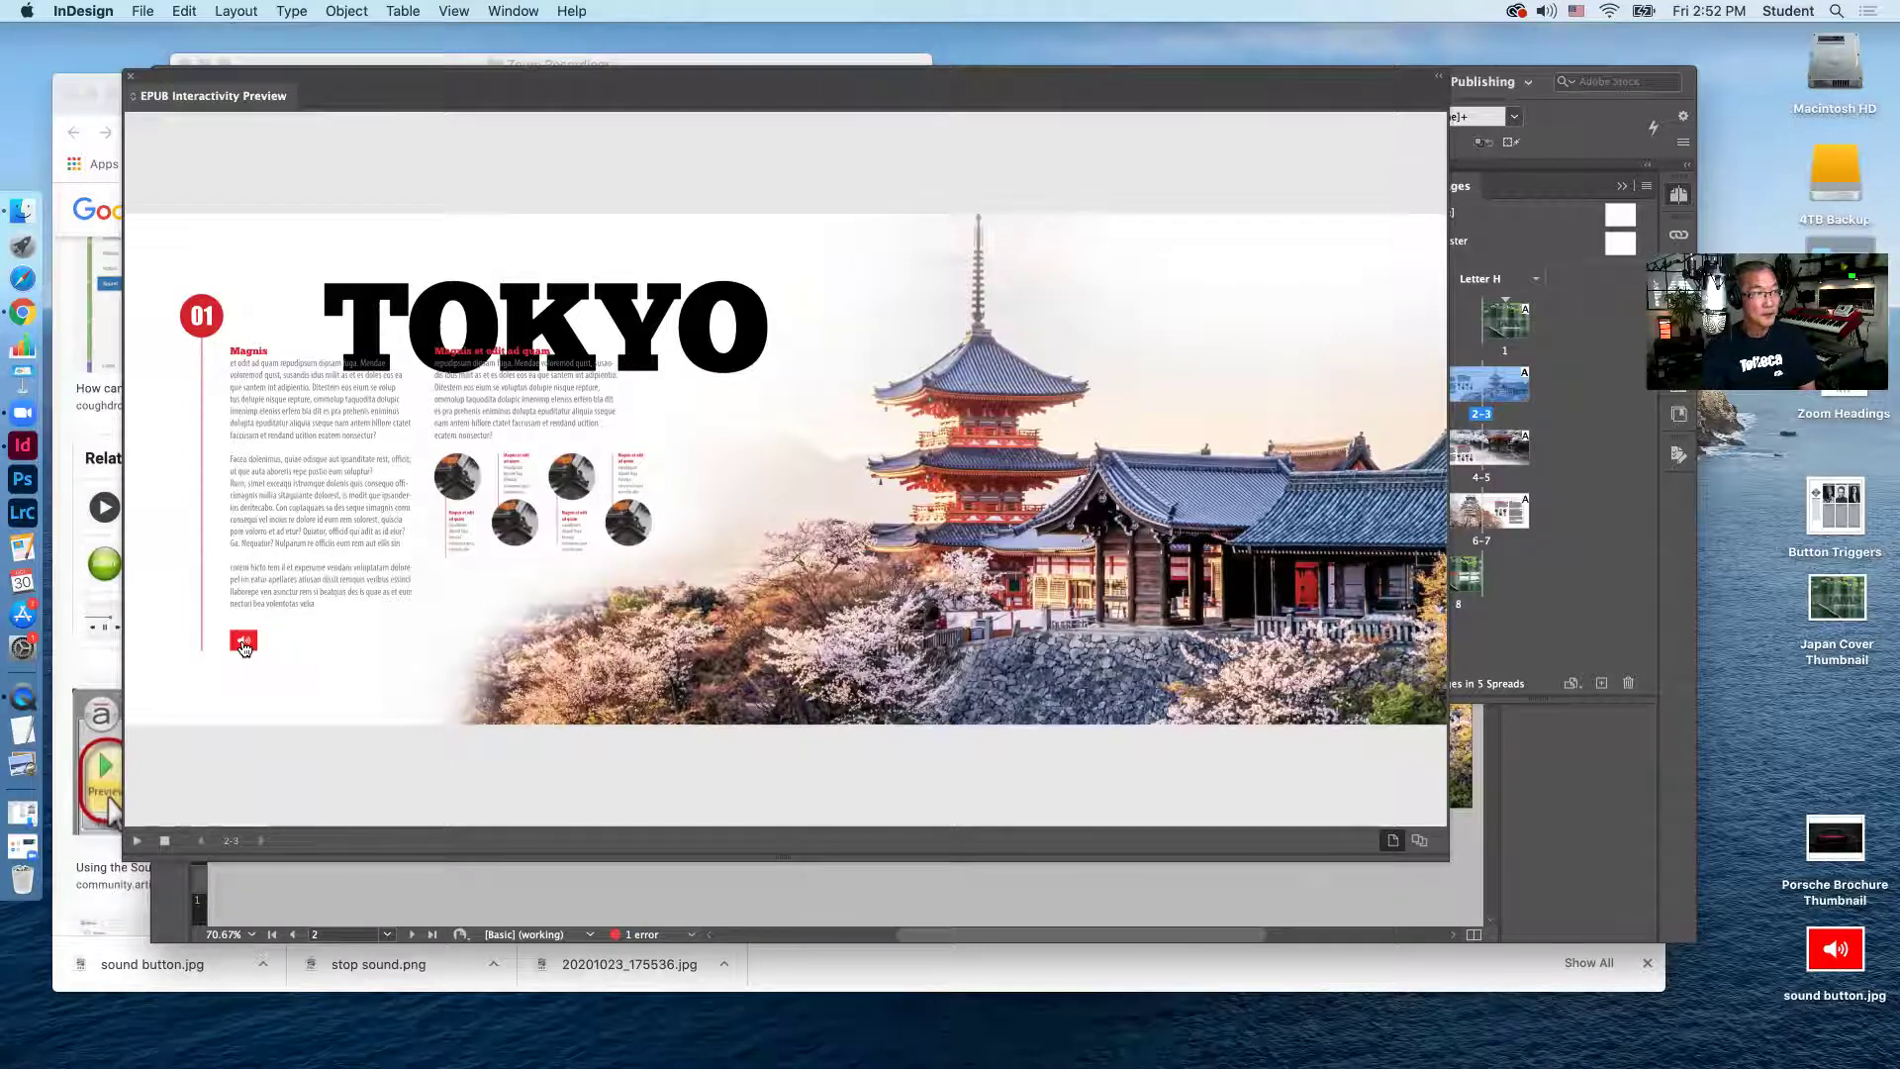
pyautogui.click(244, 645)
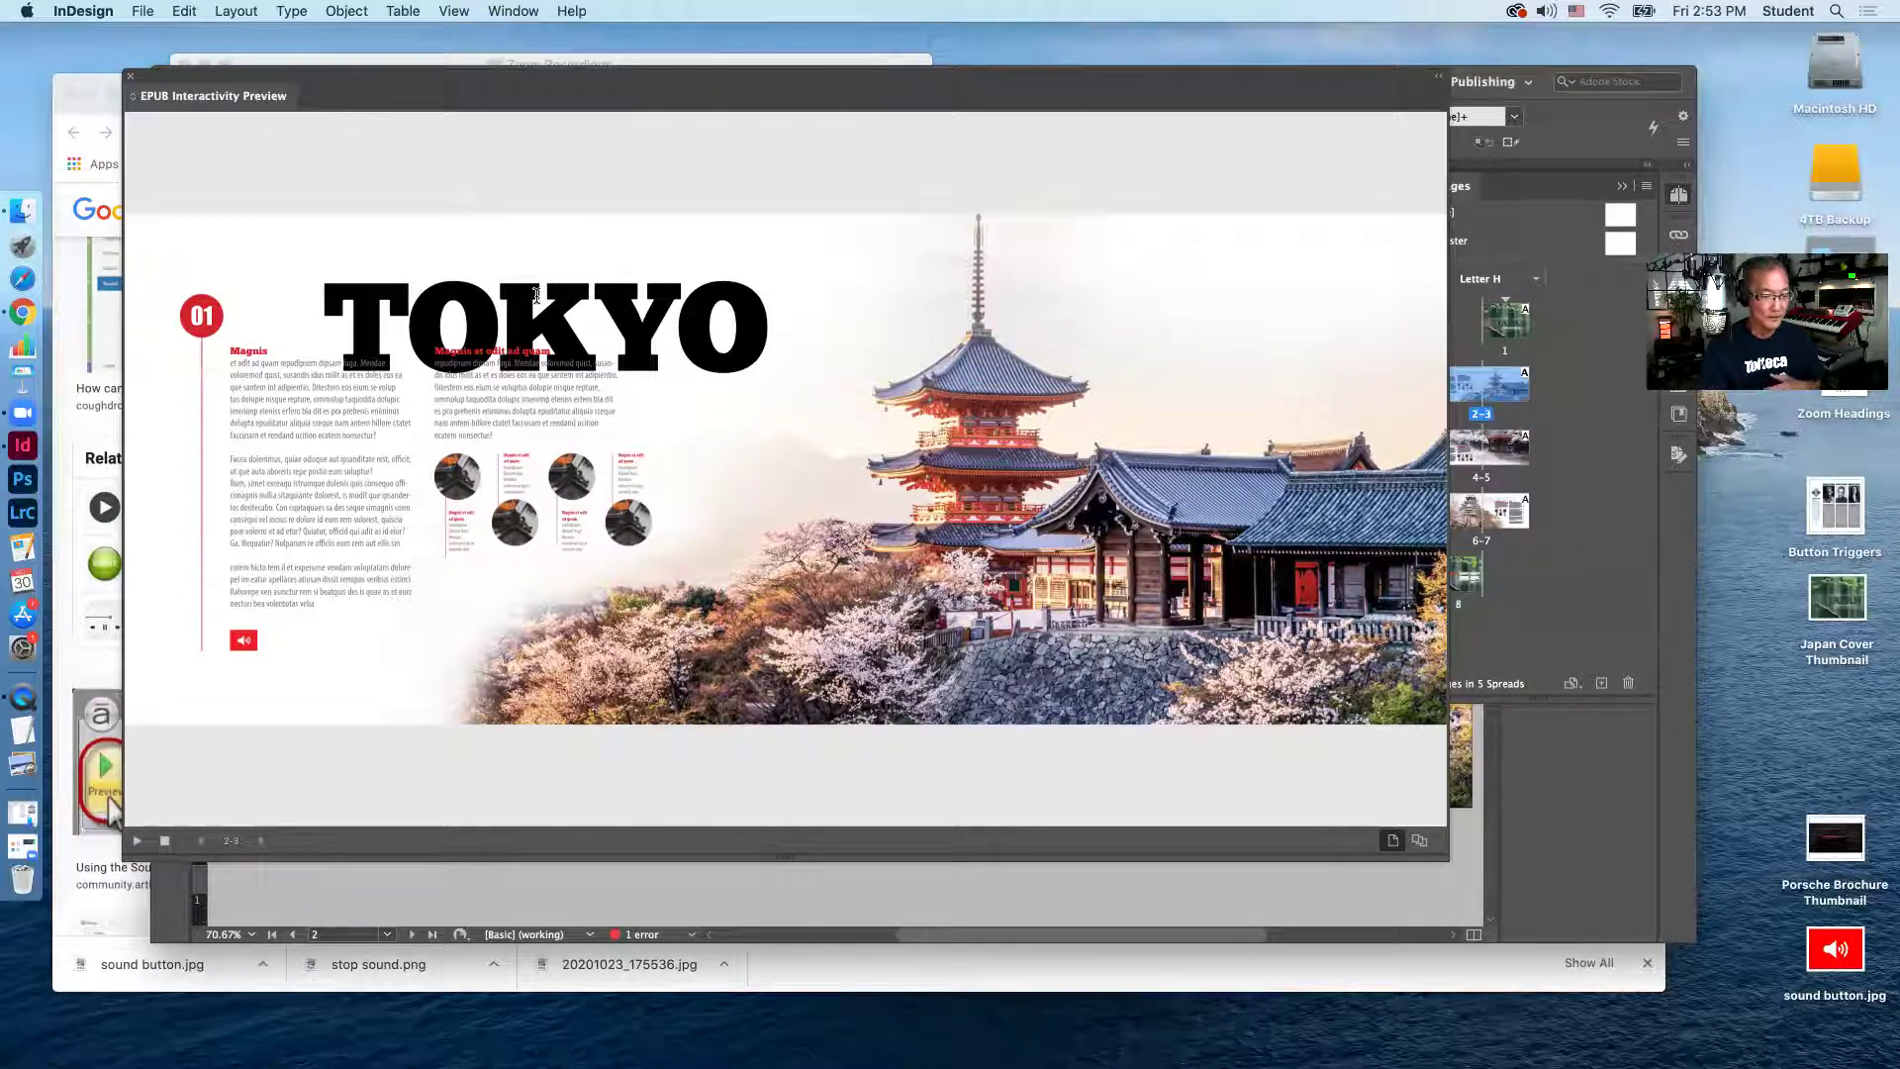
pyautogui.click(247, 648)
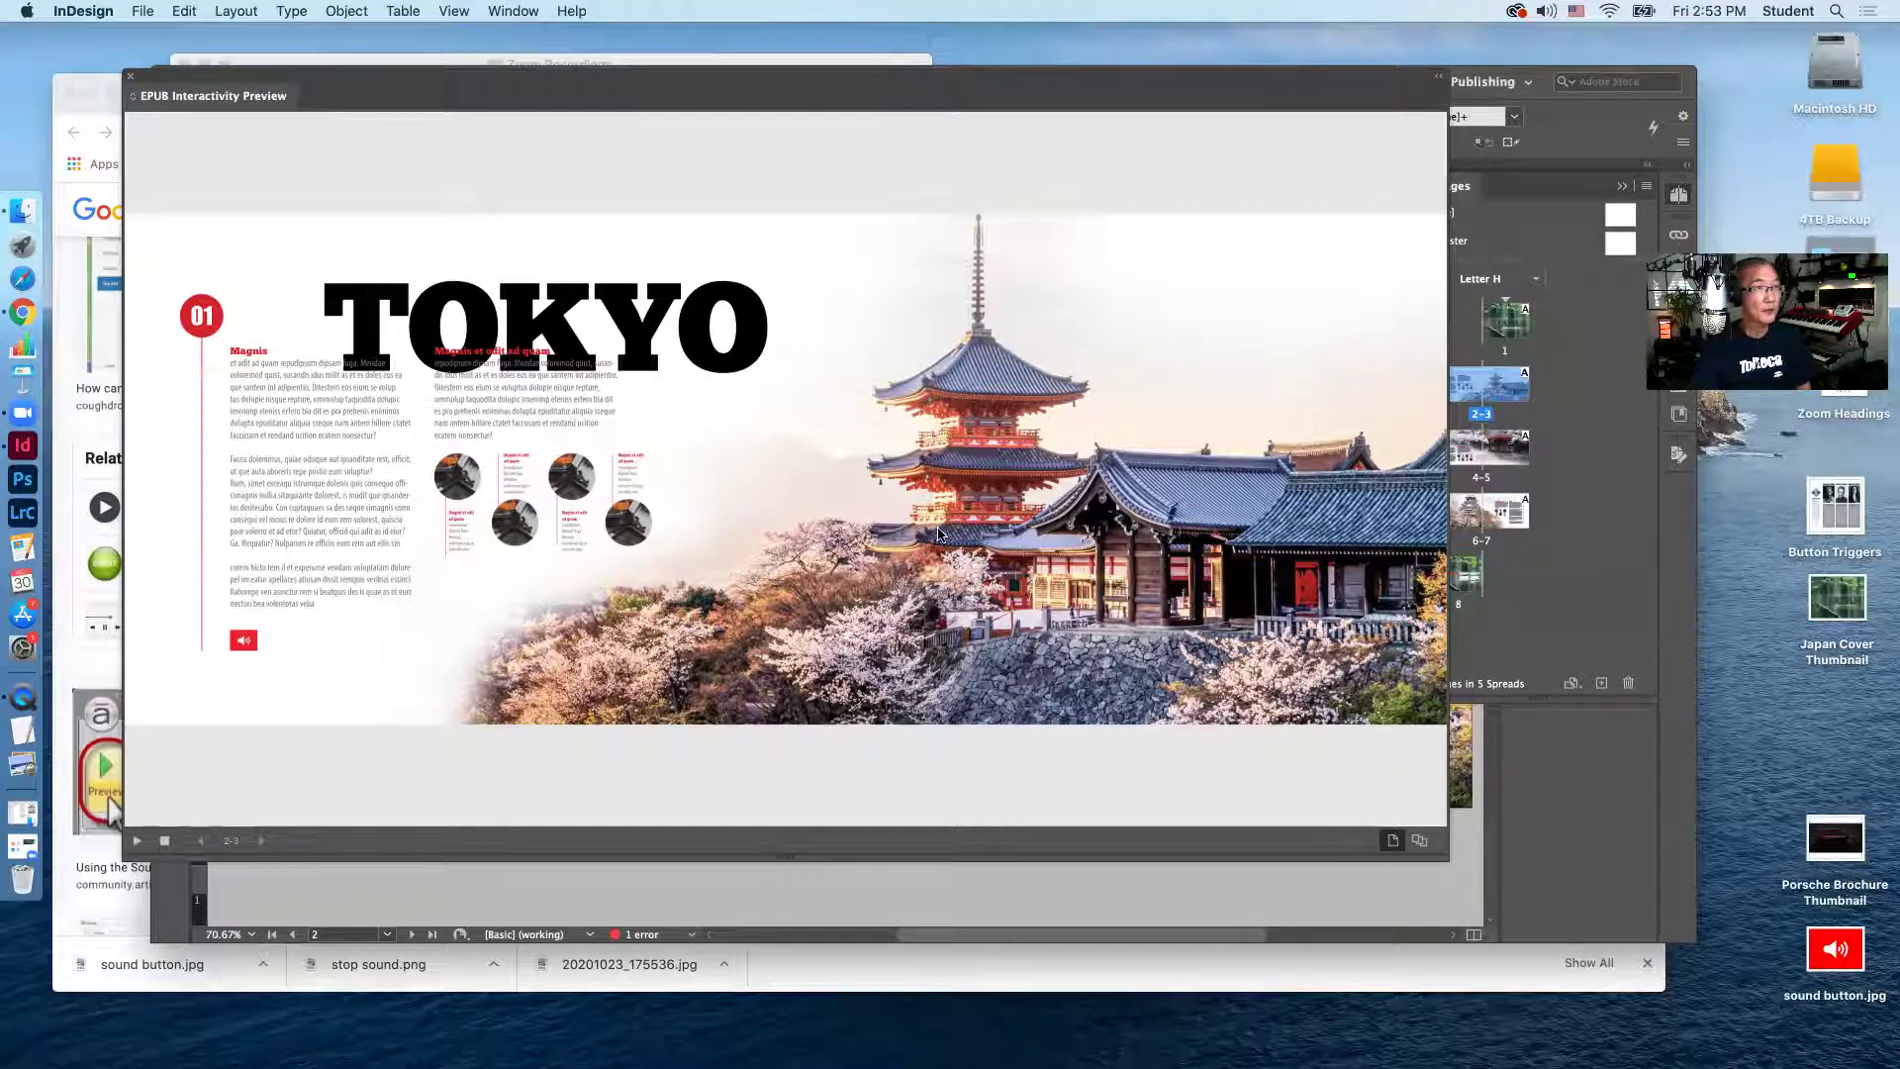
pyautogui.click(135, 80)
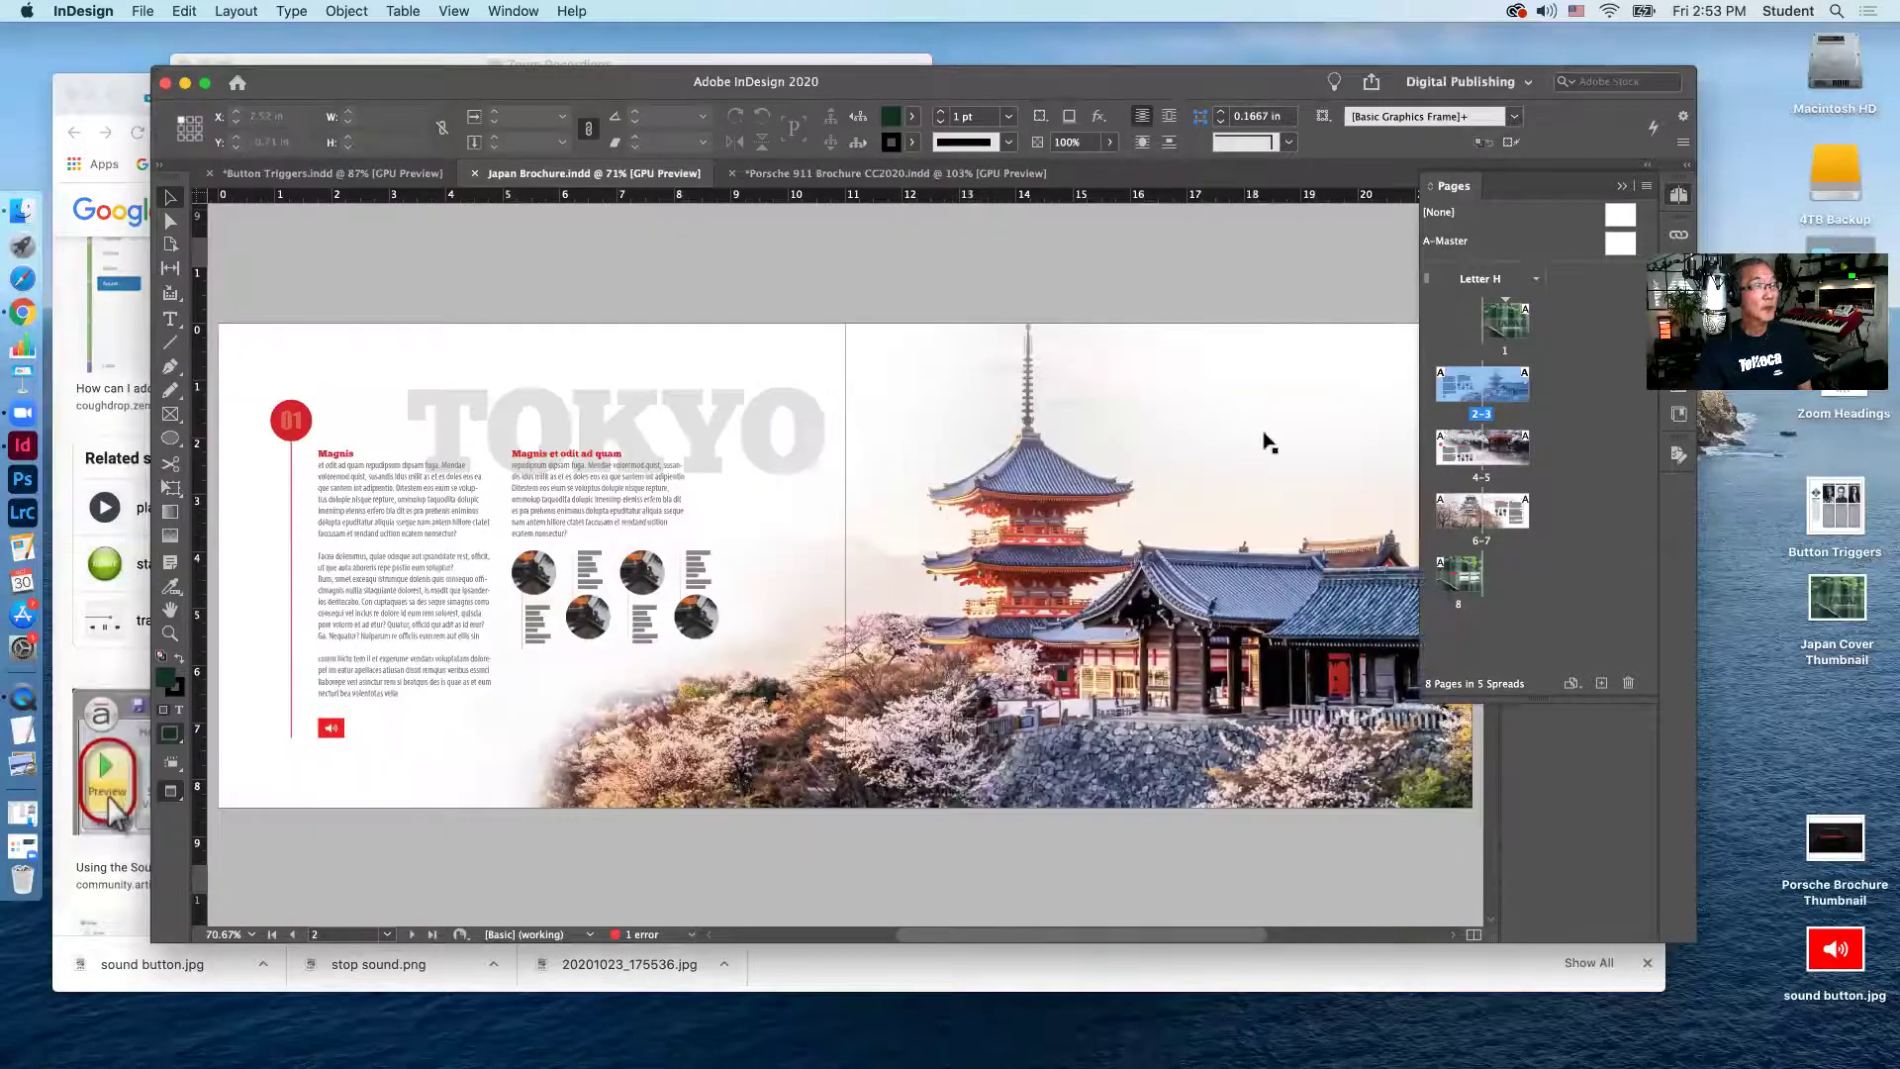
# Collapse the Pages panel back into the icon dock to reveal the Tokyo spread.
pyautogui.click(1623, 191)
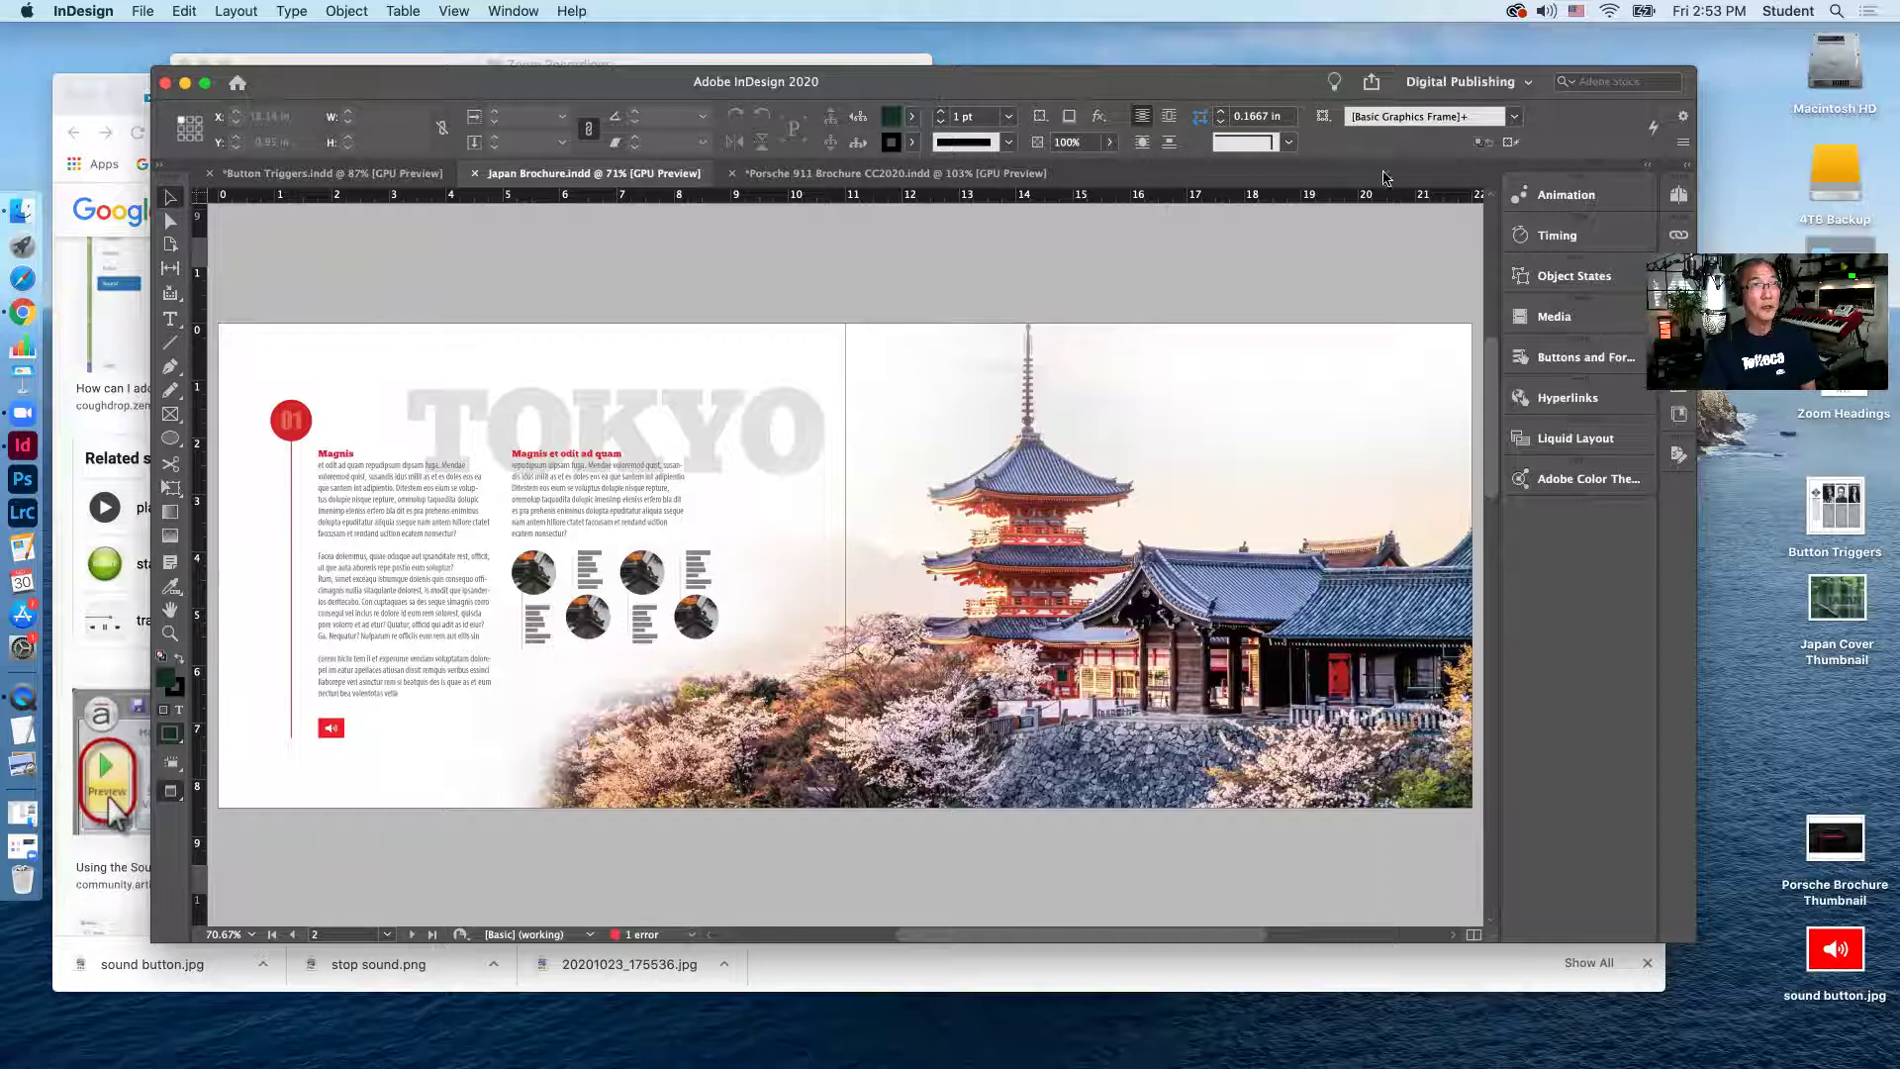
# Publish the document online as 'Japan Brochure' with description 'Travel Brochure Example'.
pyautogui.click(1374, 82)
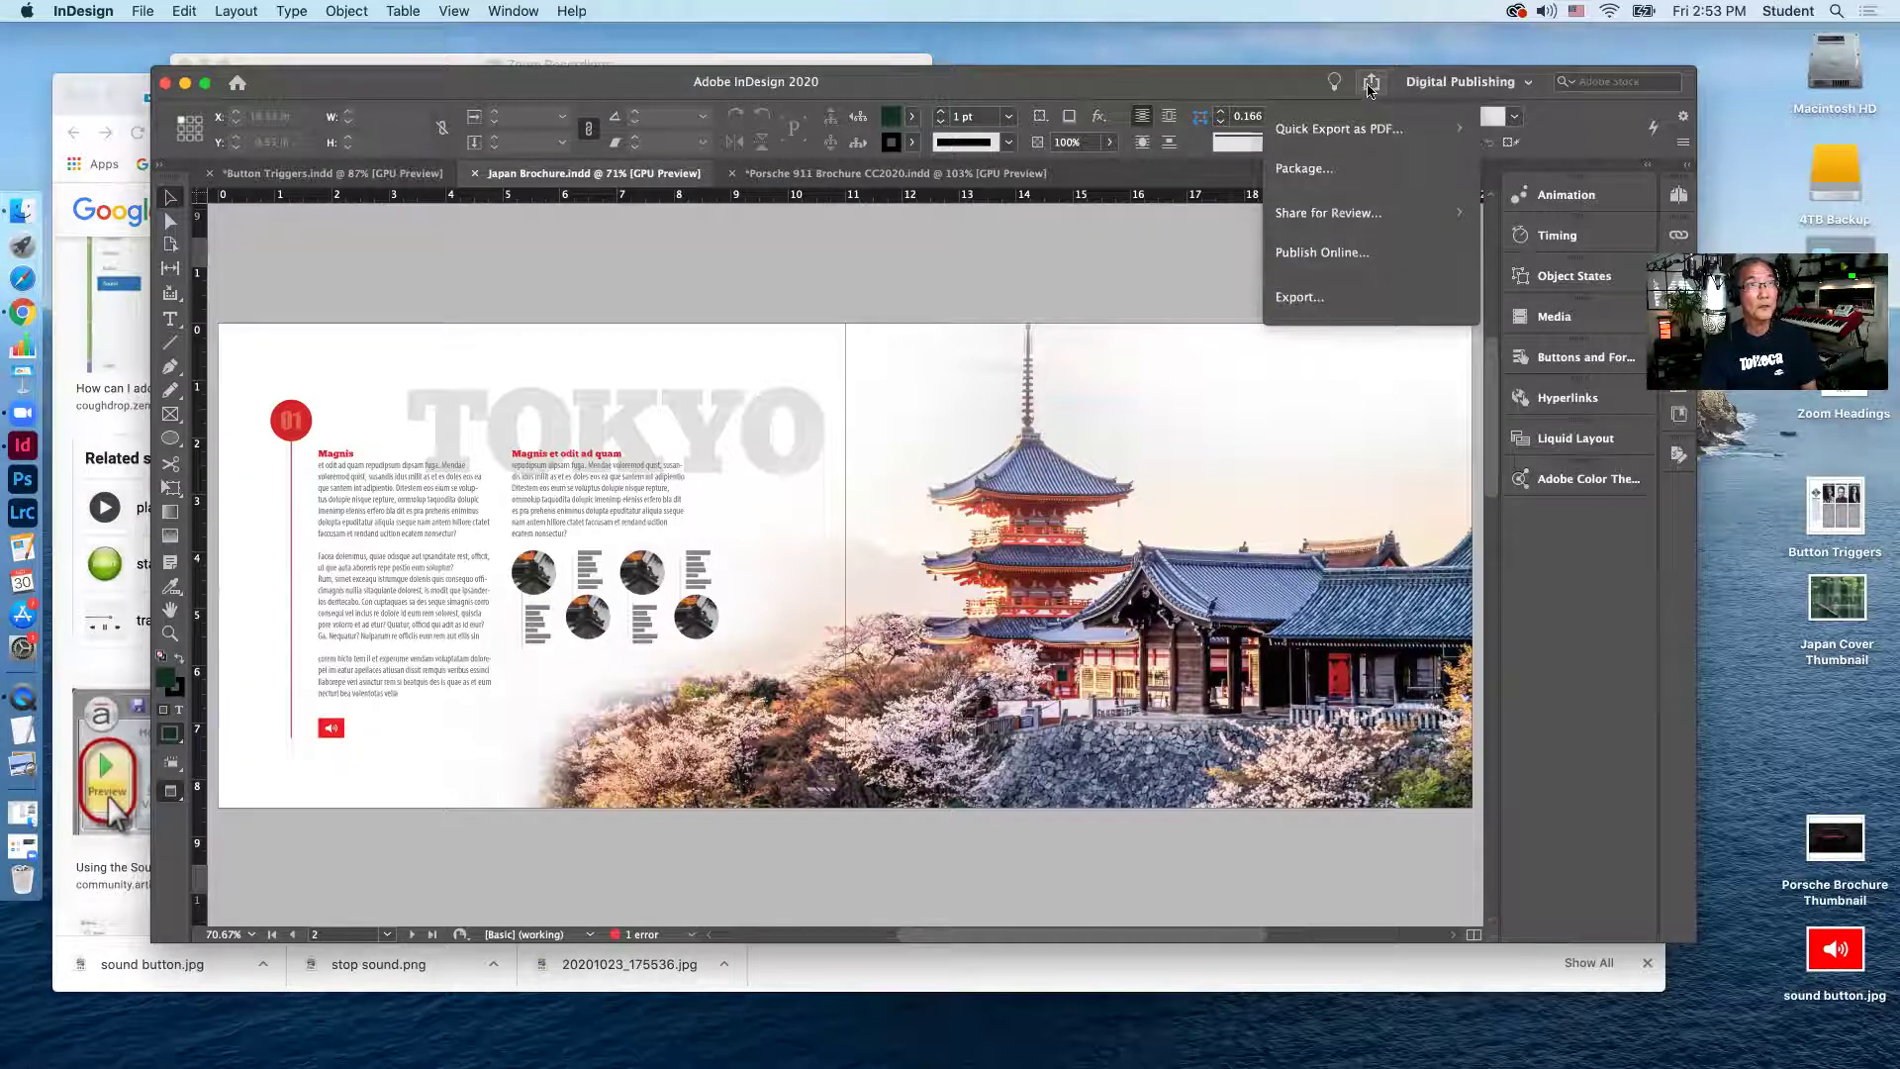
pyautogui.click(1317, 256)
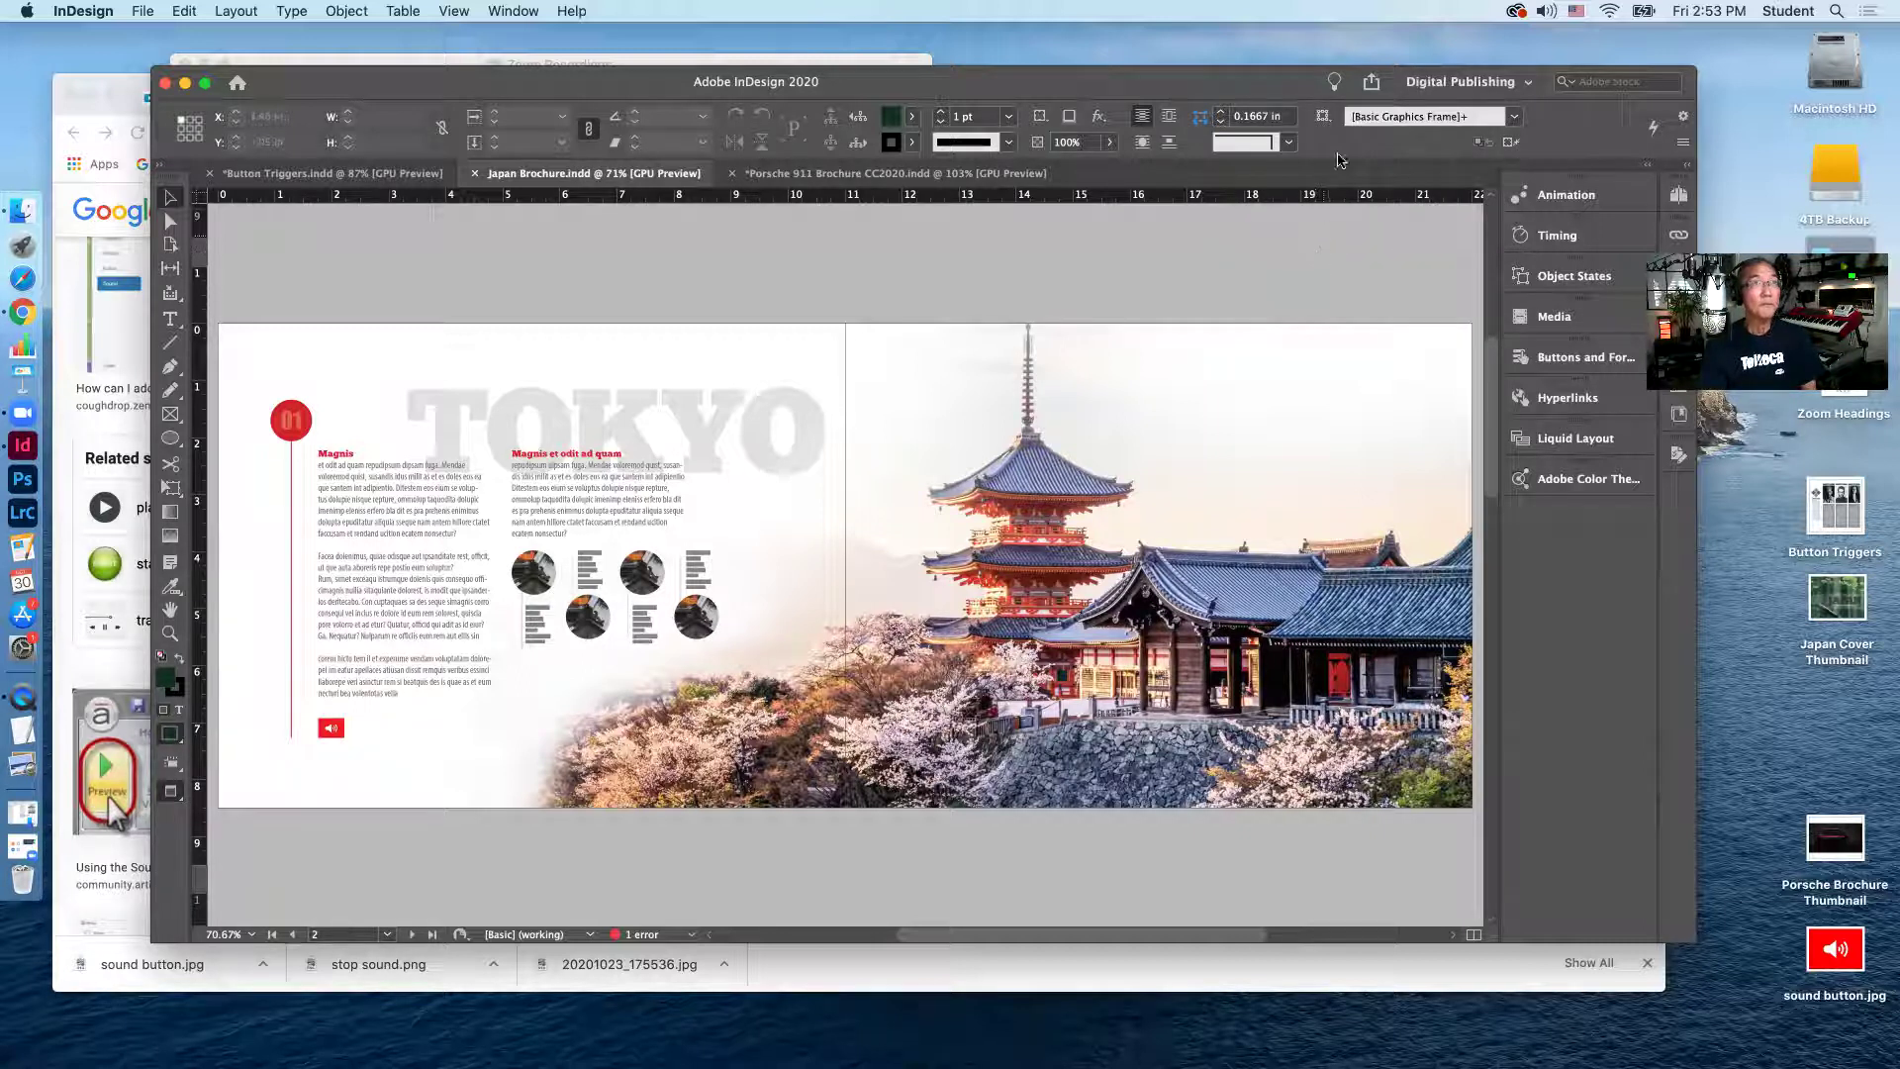
pyautogui.click(1370, 83)
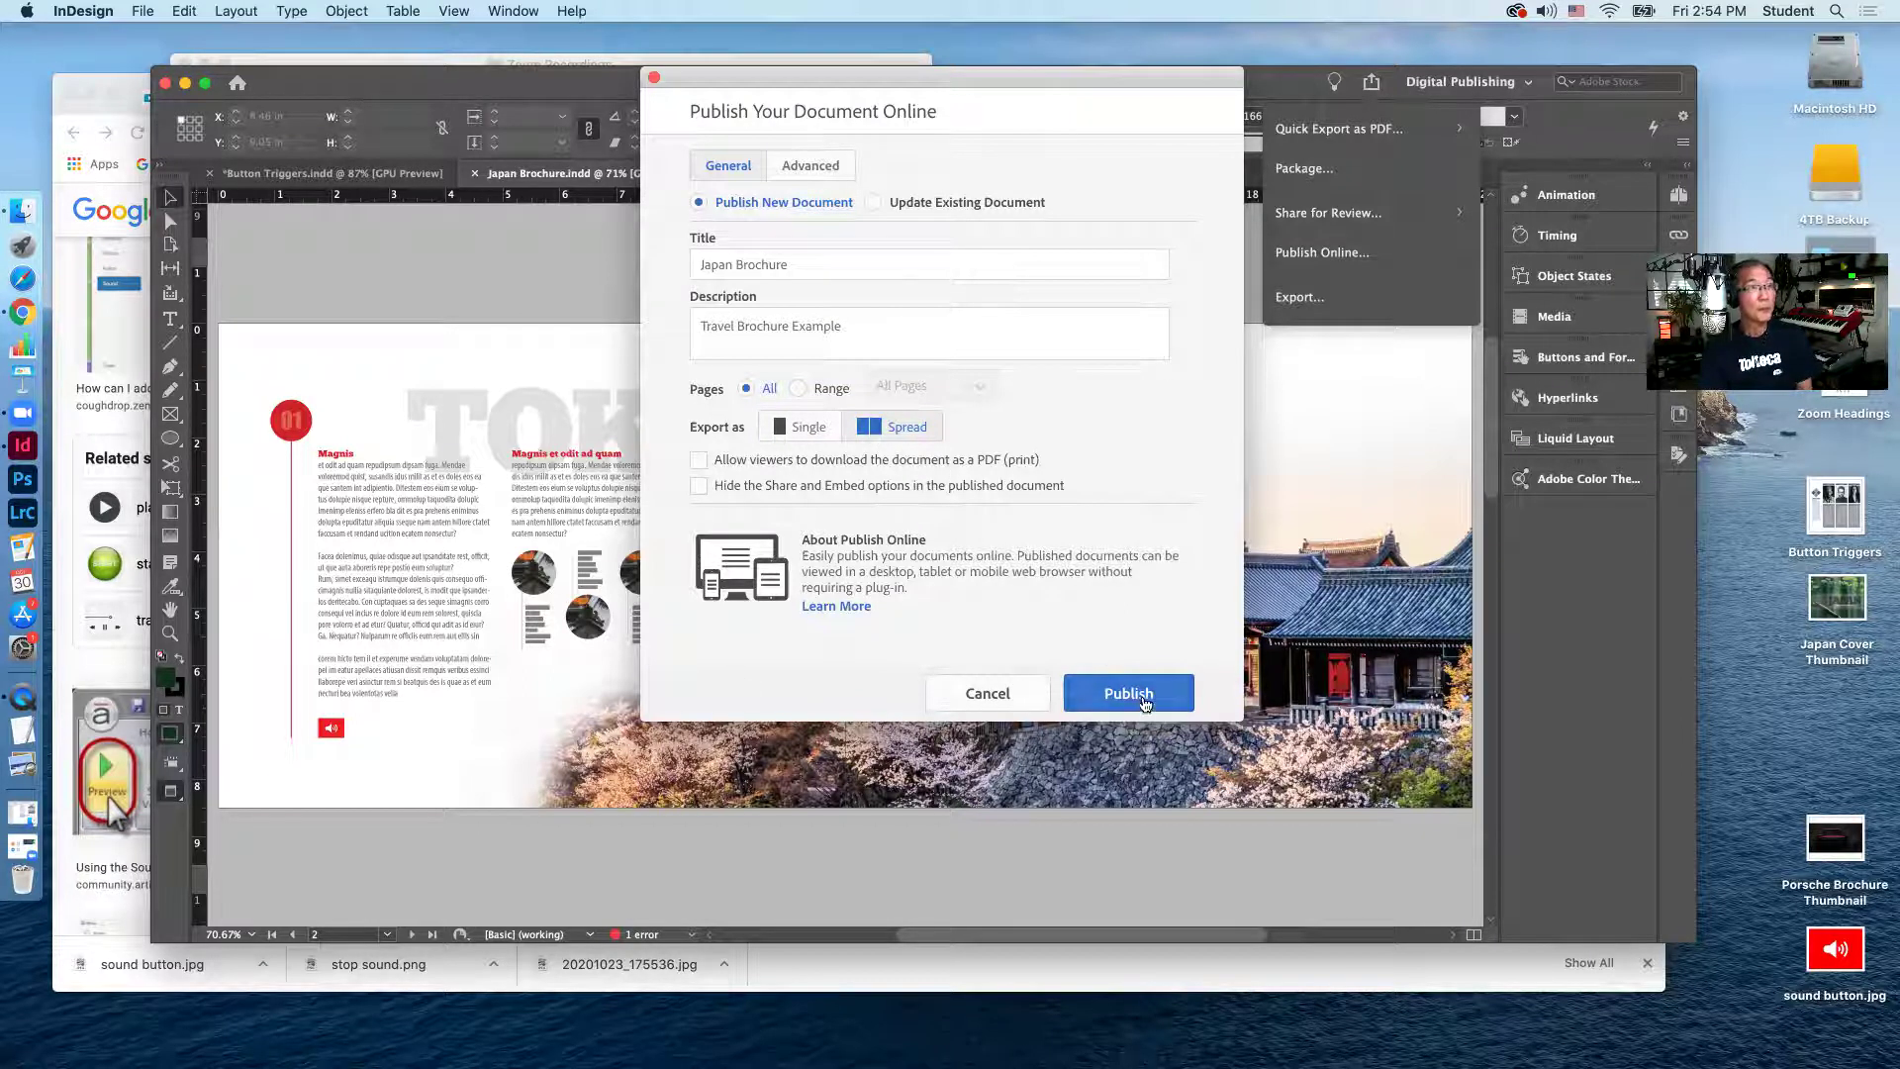
pyautogui.click(1142, 696)
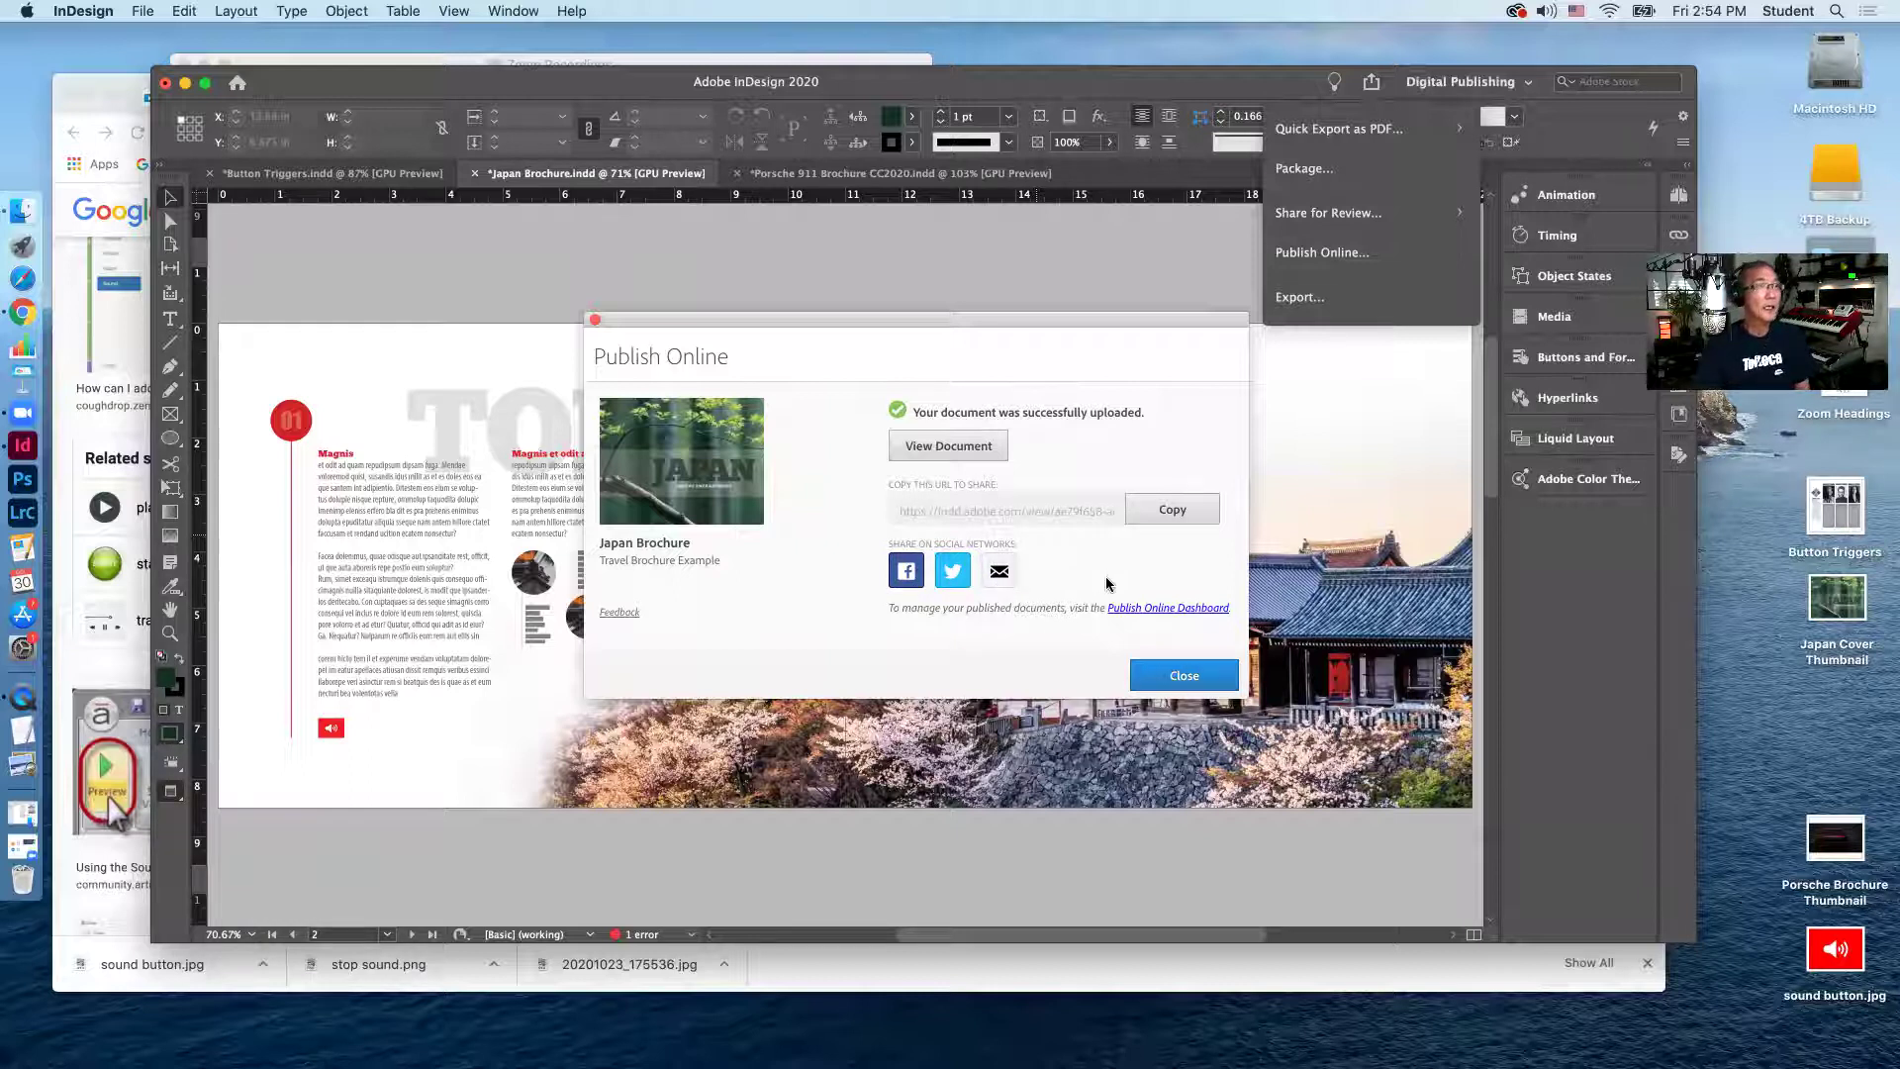
# View the published brochure in Chrome, advance to the Tokyo spread and play its sound.
pyautogui.click(968, 447)
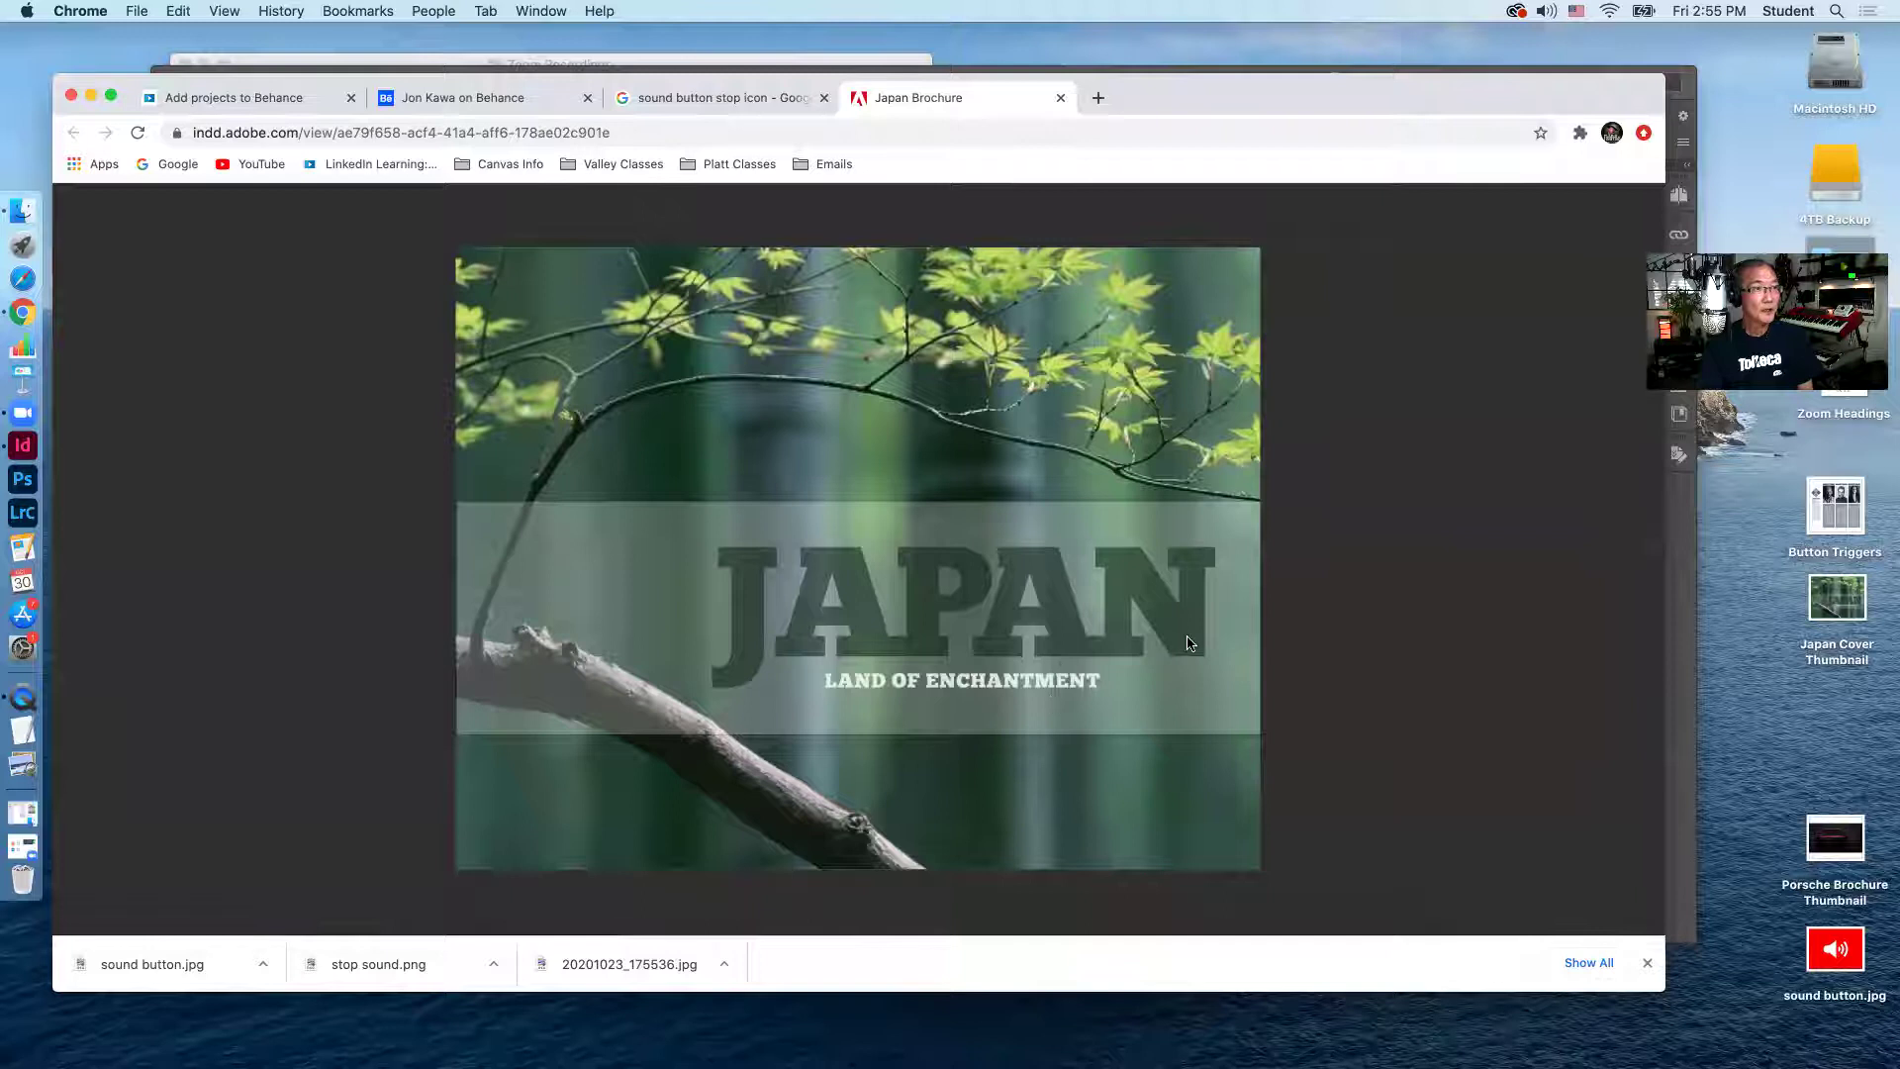
pyautogui.click(1630, 540)
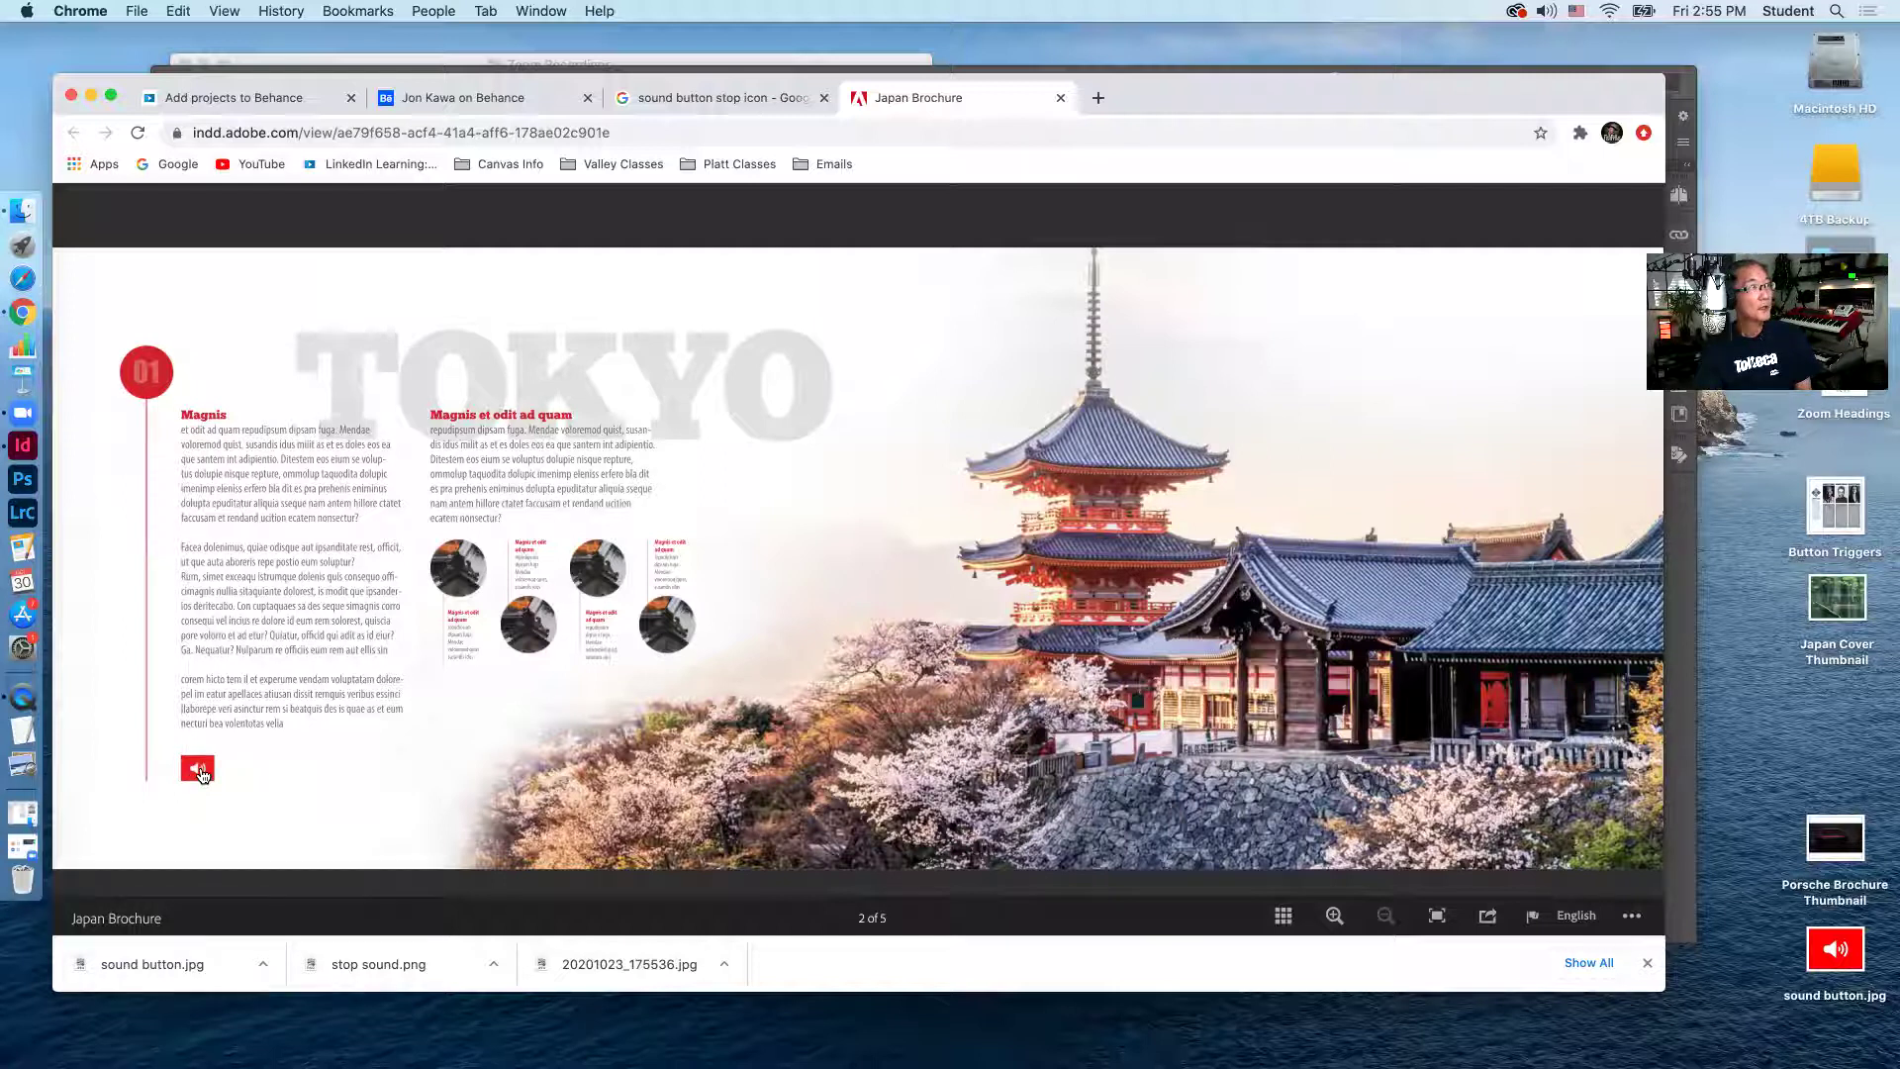
pyautogui.click(200, 771)
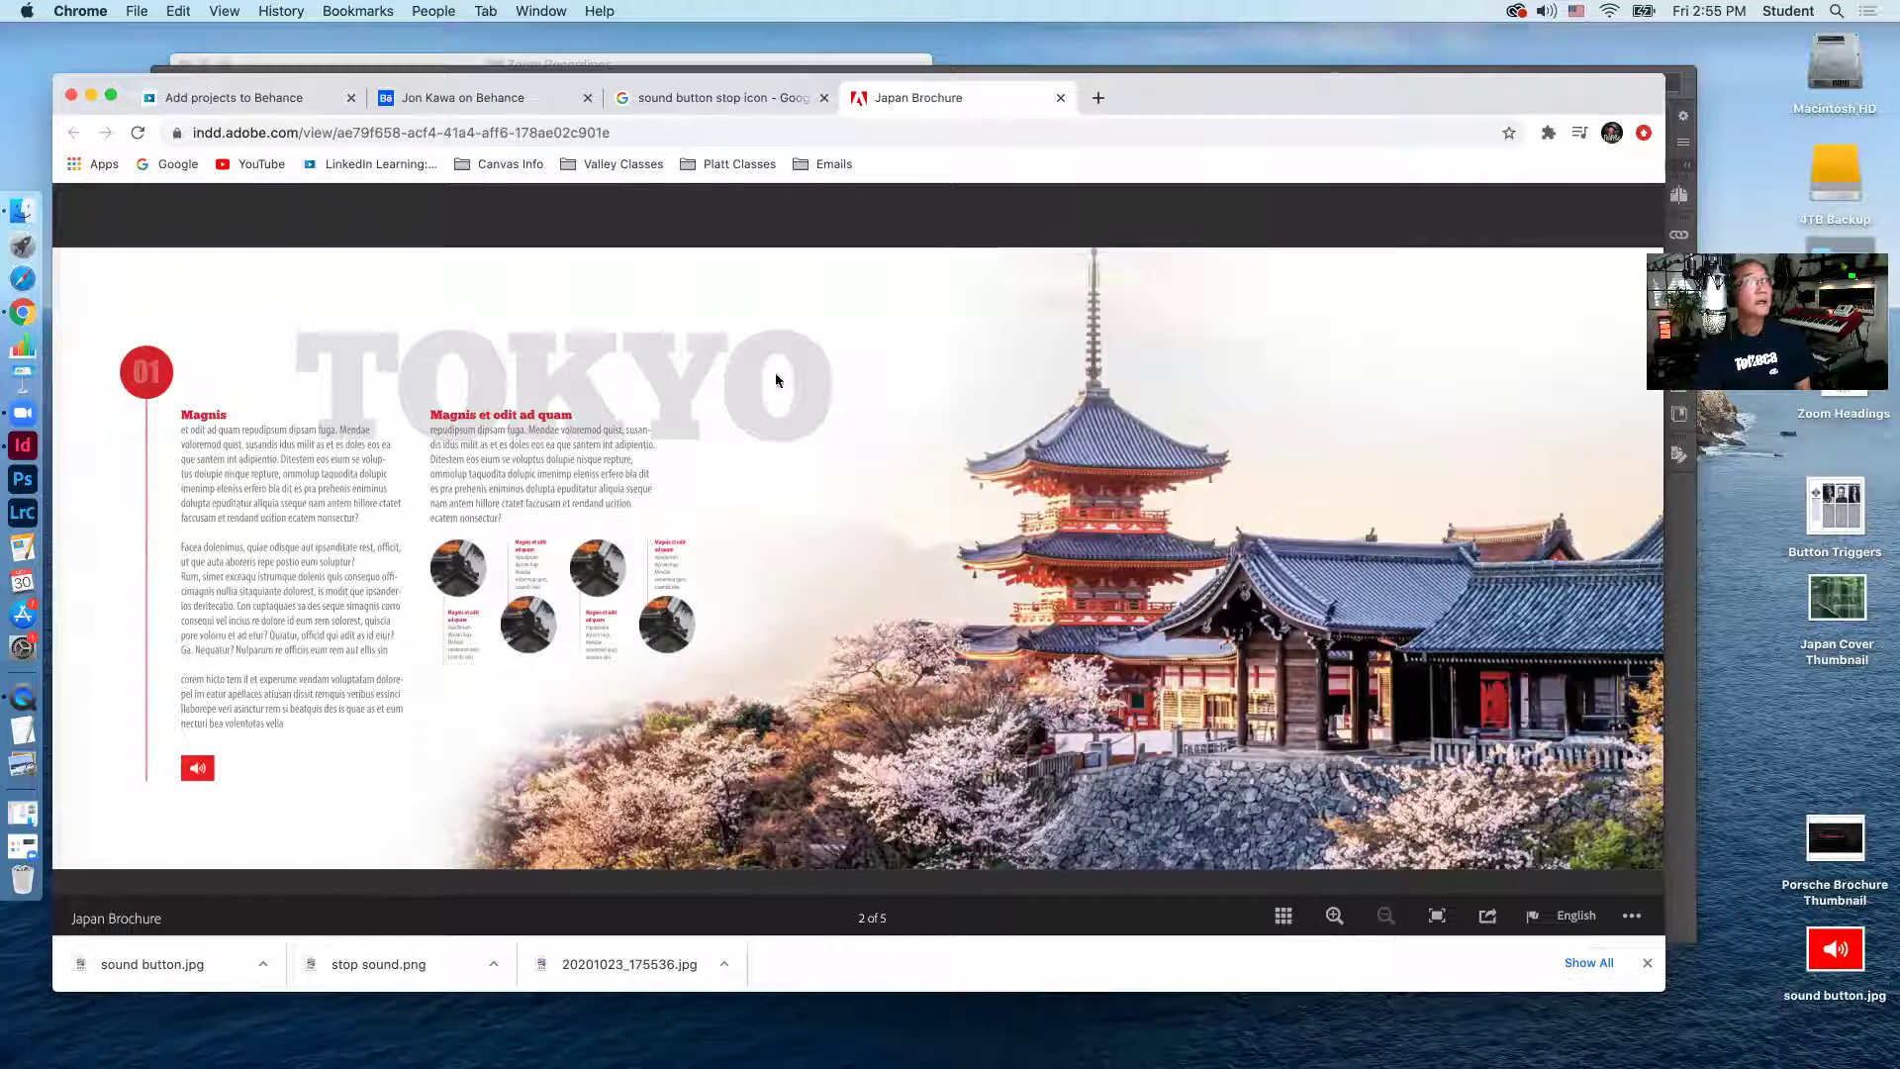
# Page through the online brochure from cover to final page, then back to Tokyo (2 of 5).
pyautogui.click(87, 537)
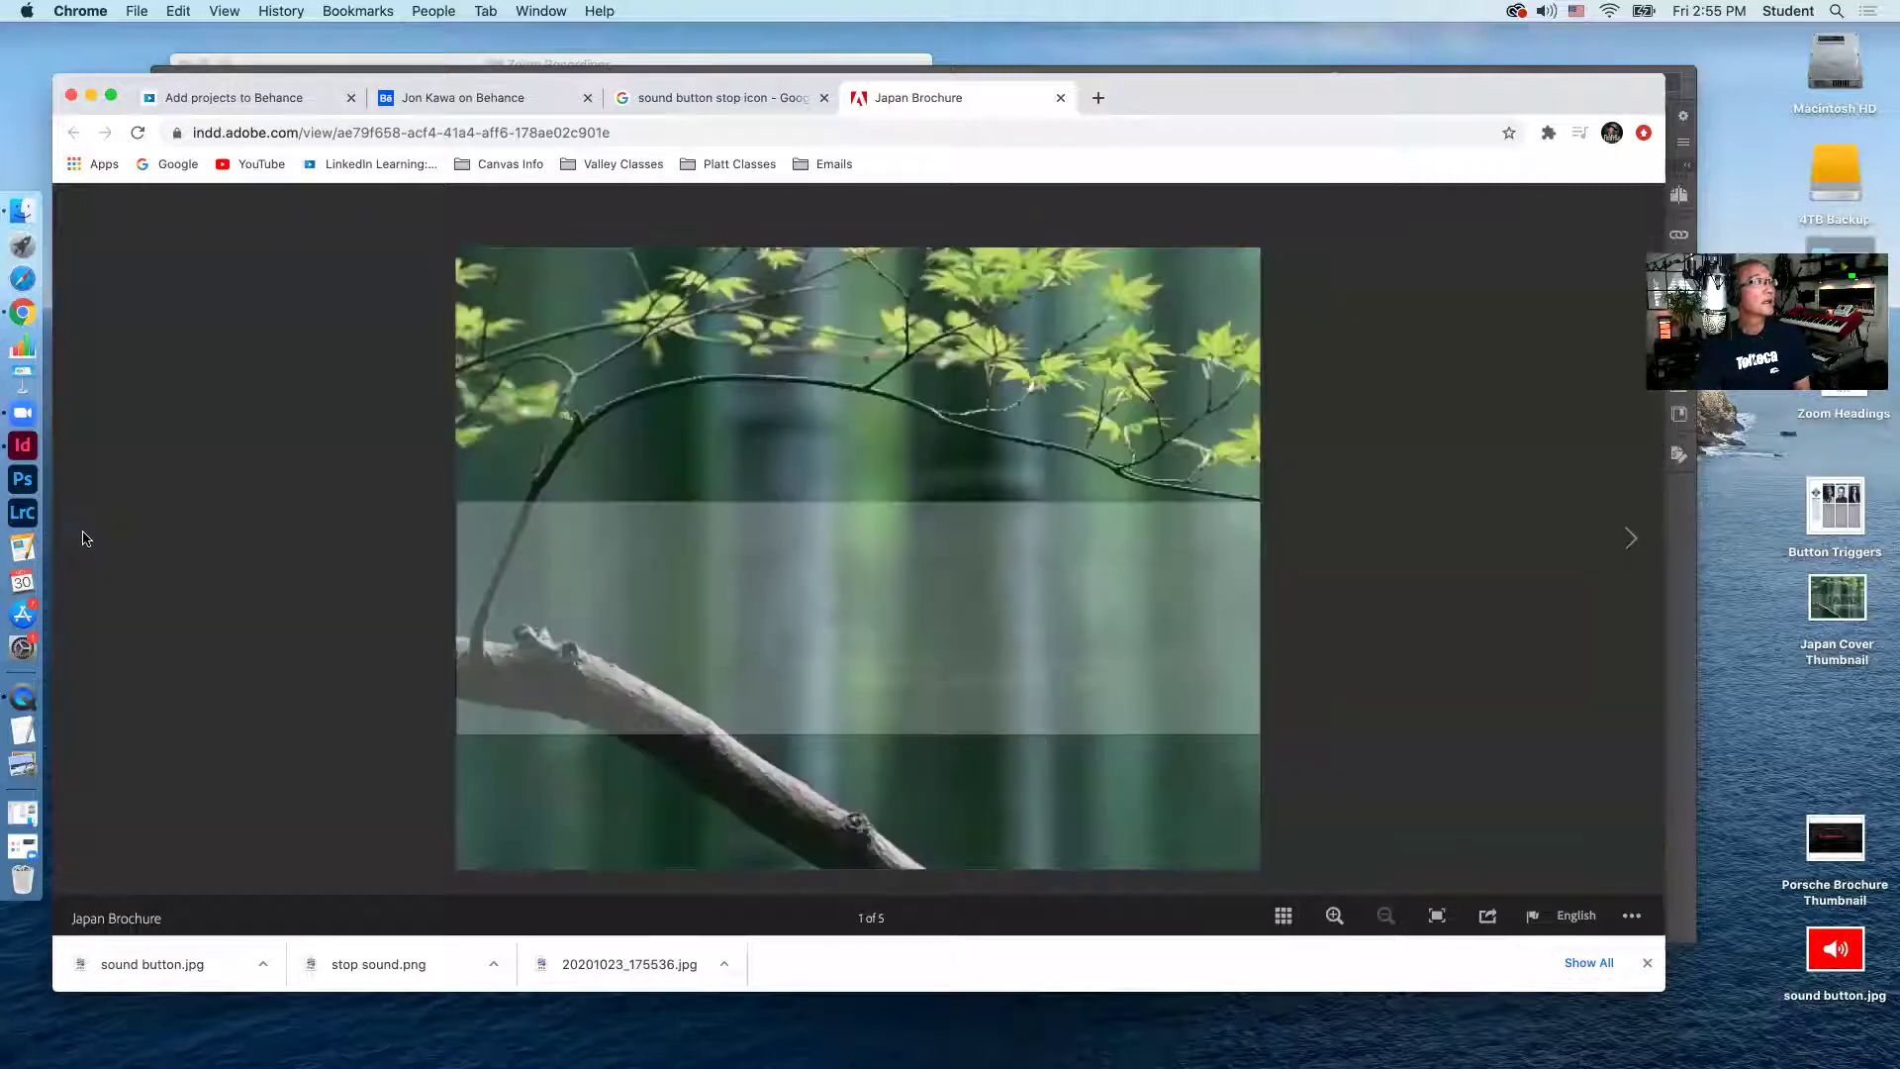
pyautogui.click(1626, 537)
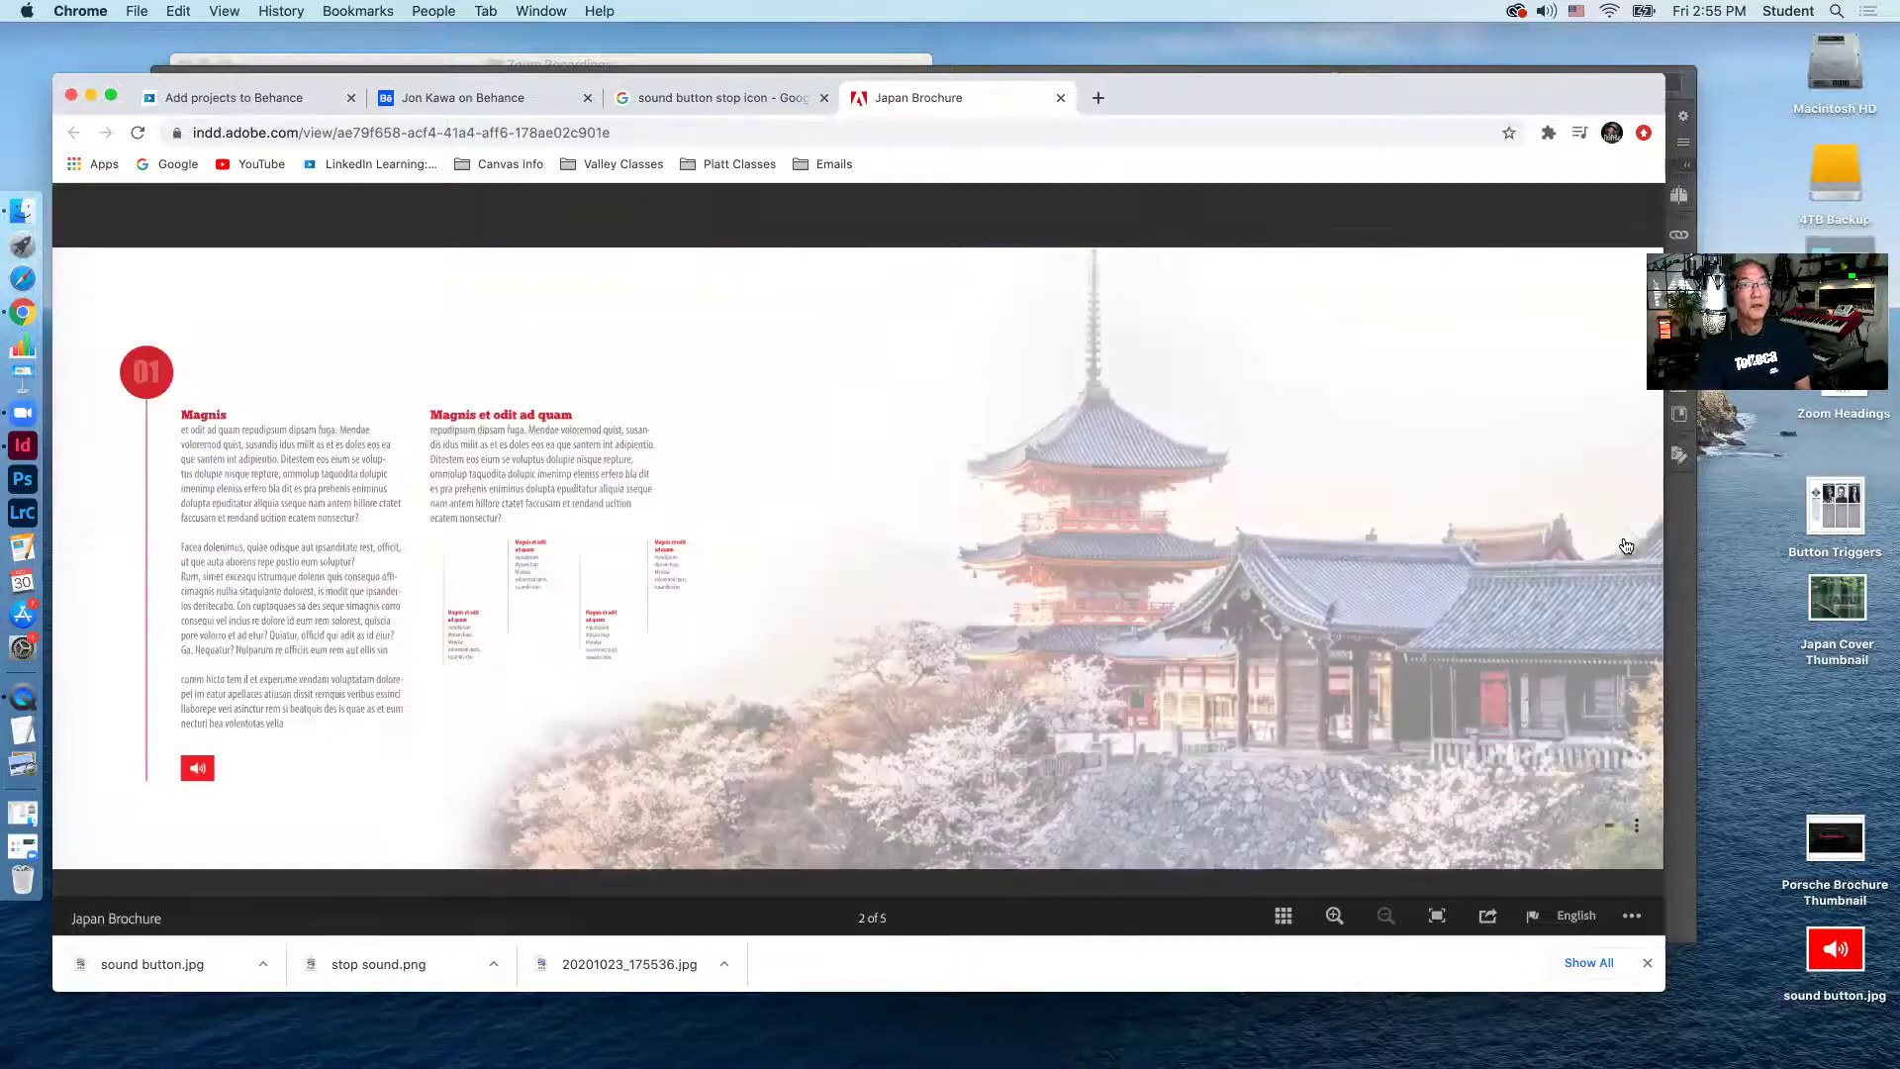
pyautogui.click(1626, 543)
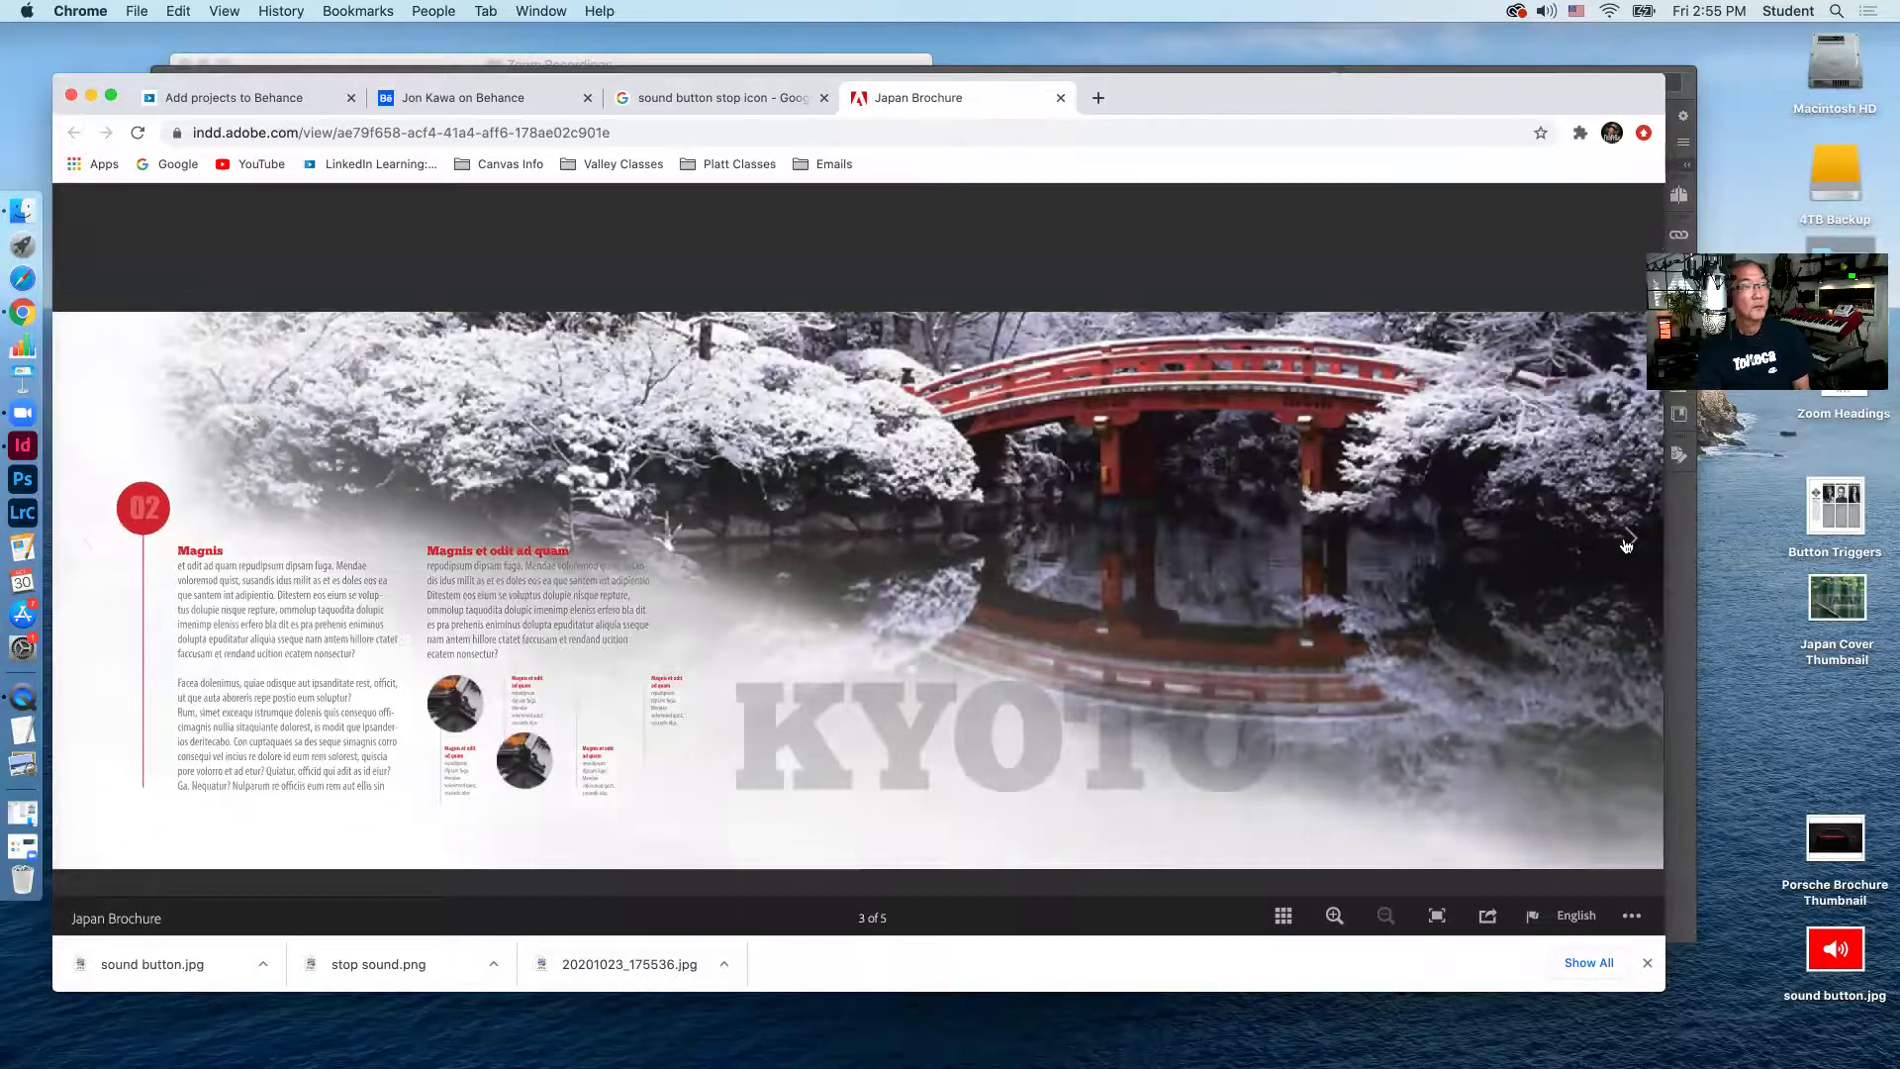
pyautogui.click(1626, 544)
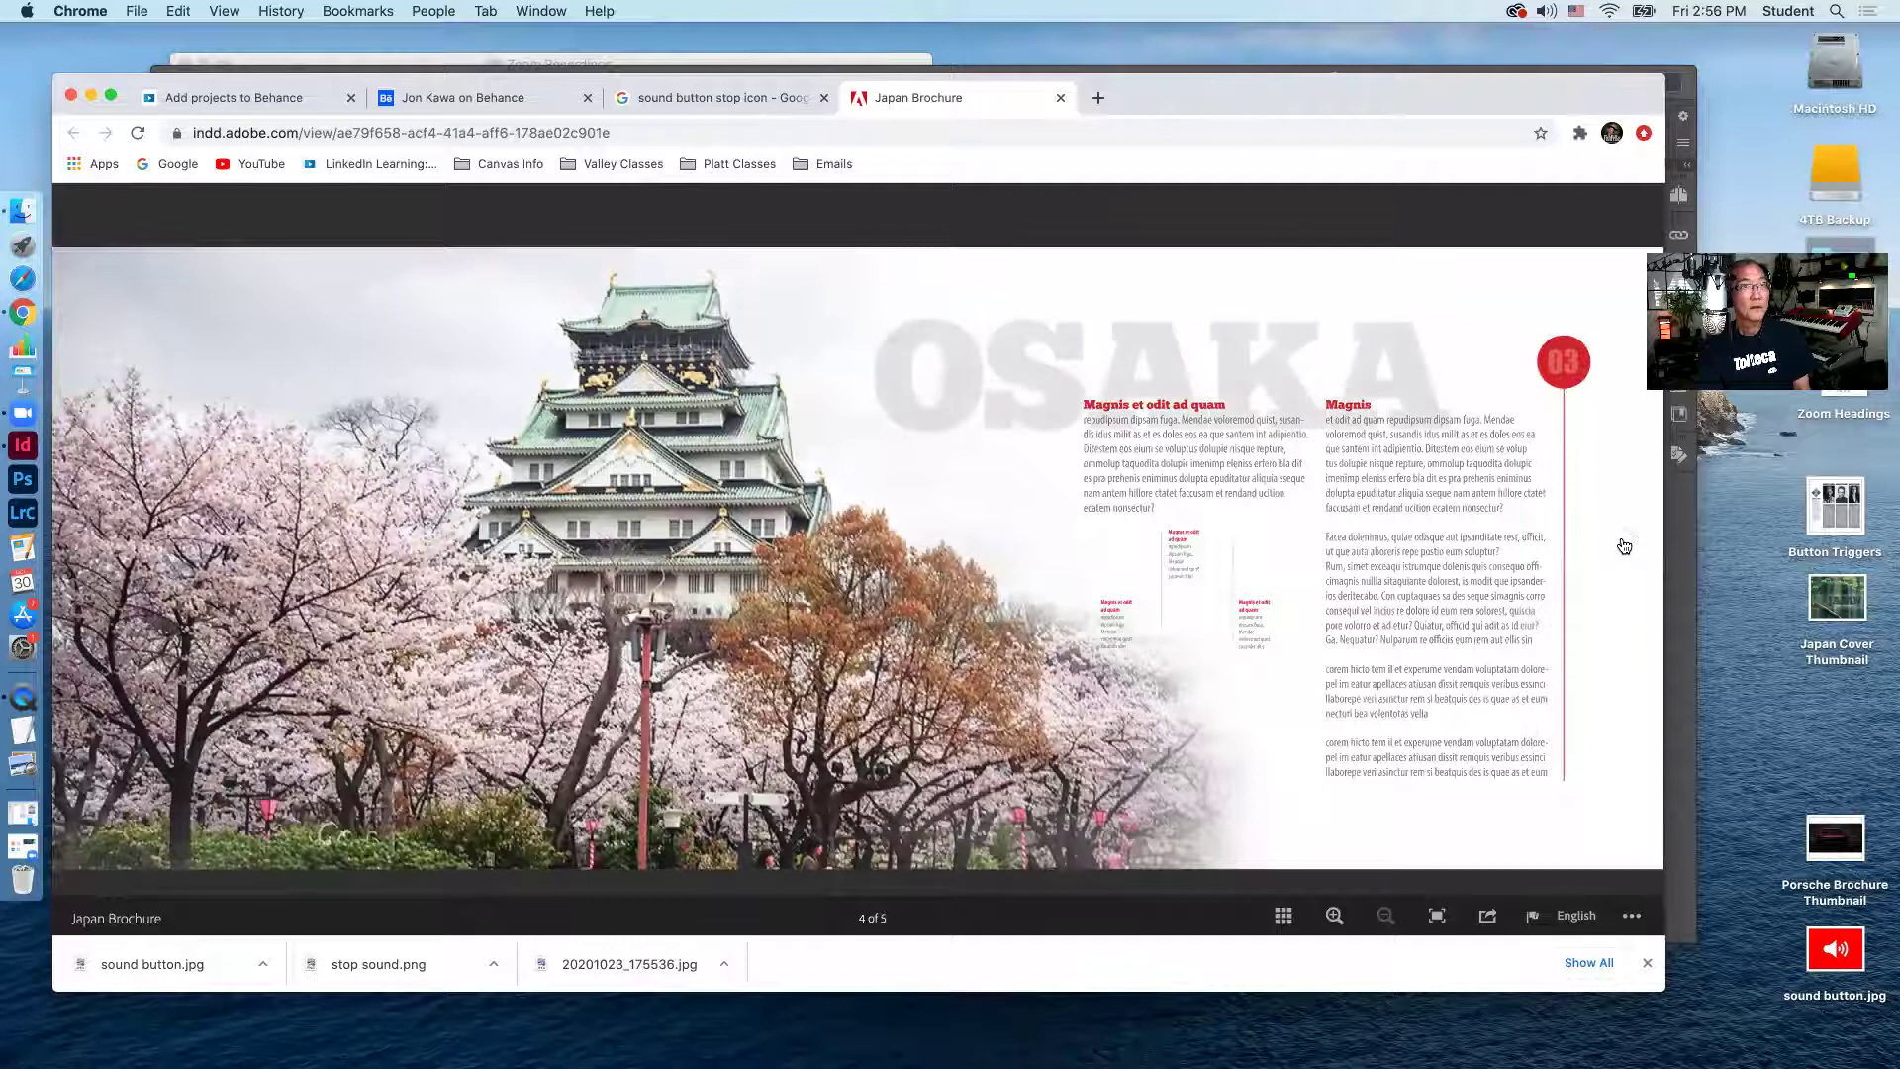
pyautogui.click(1624, 547)
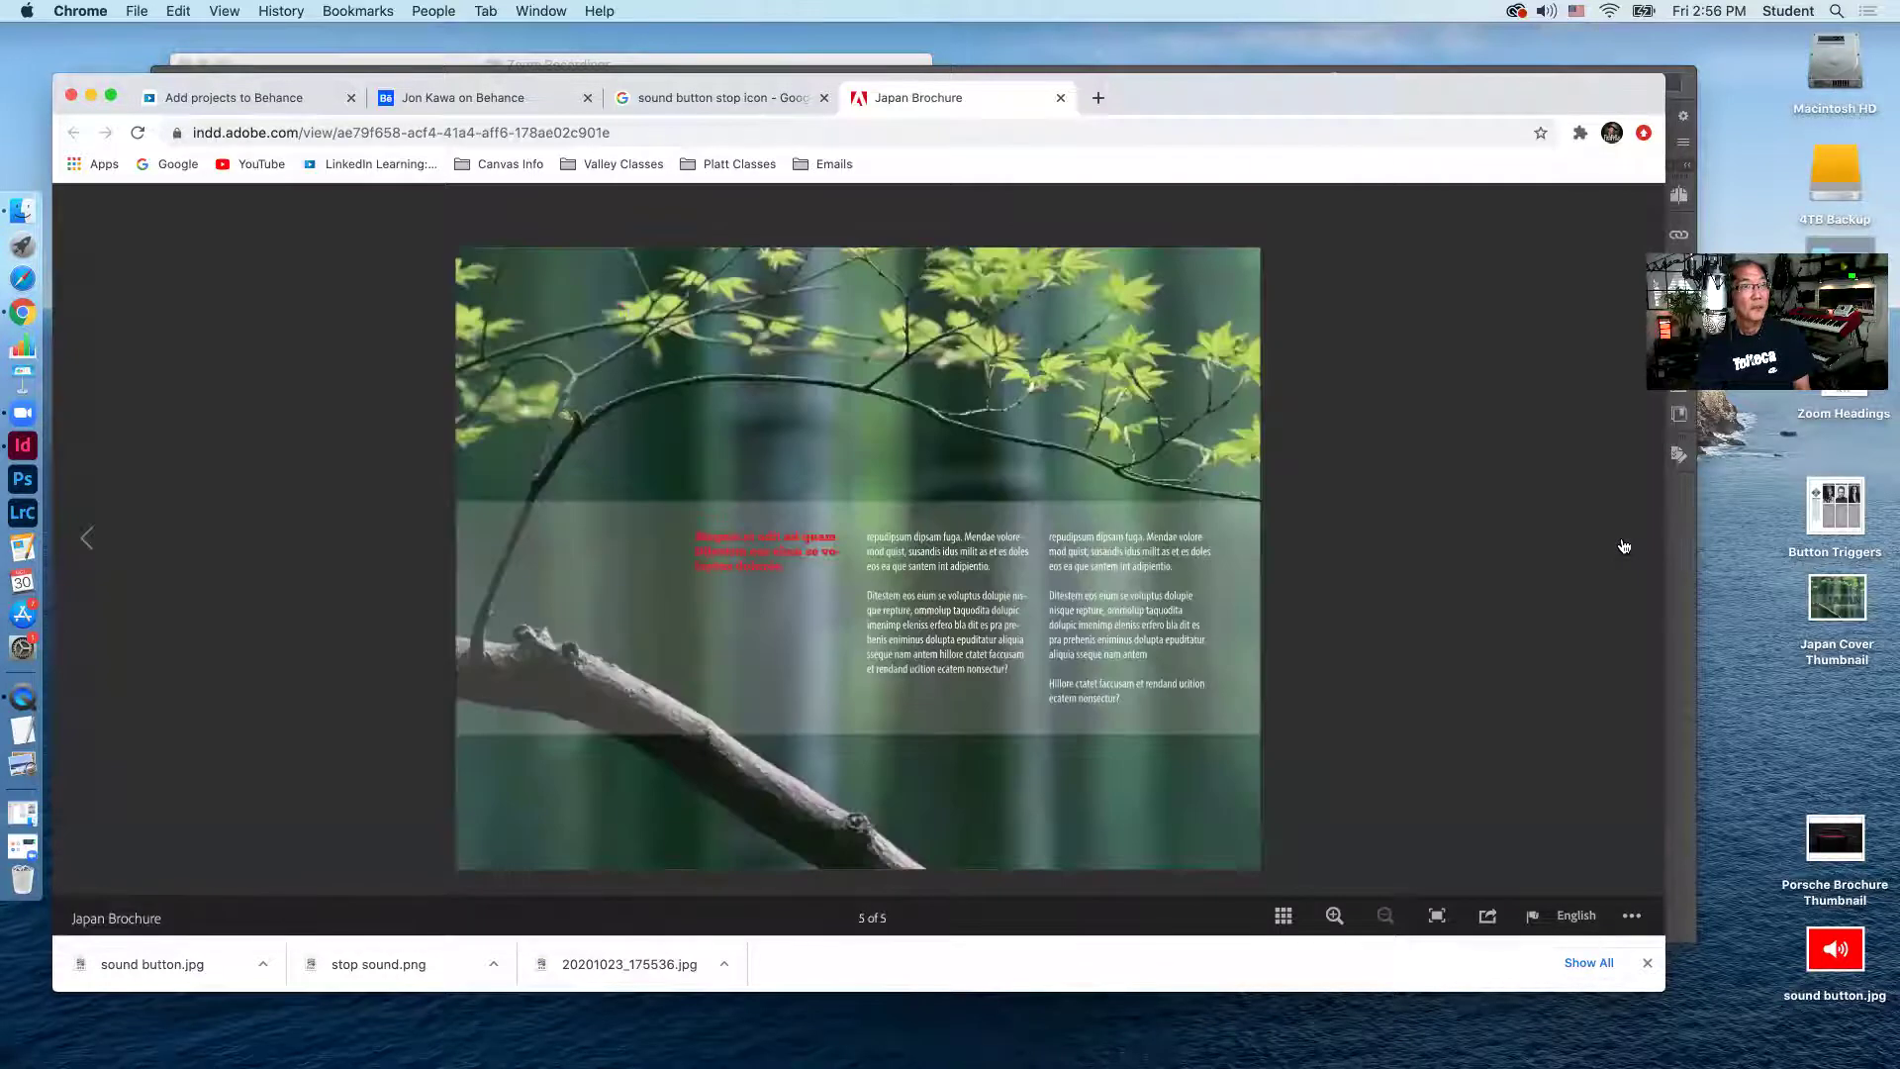
pyautogui.click(87, 538)
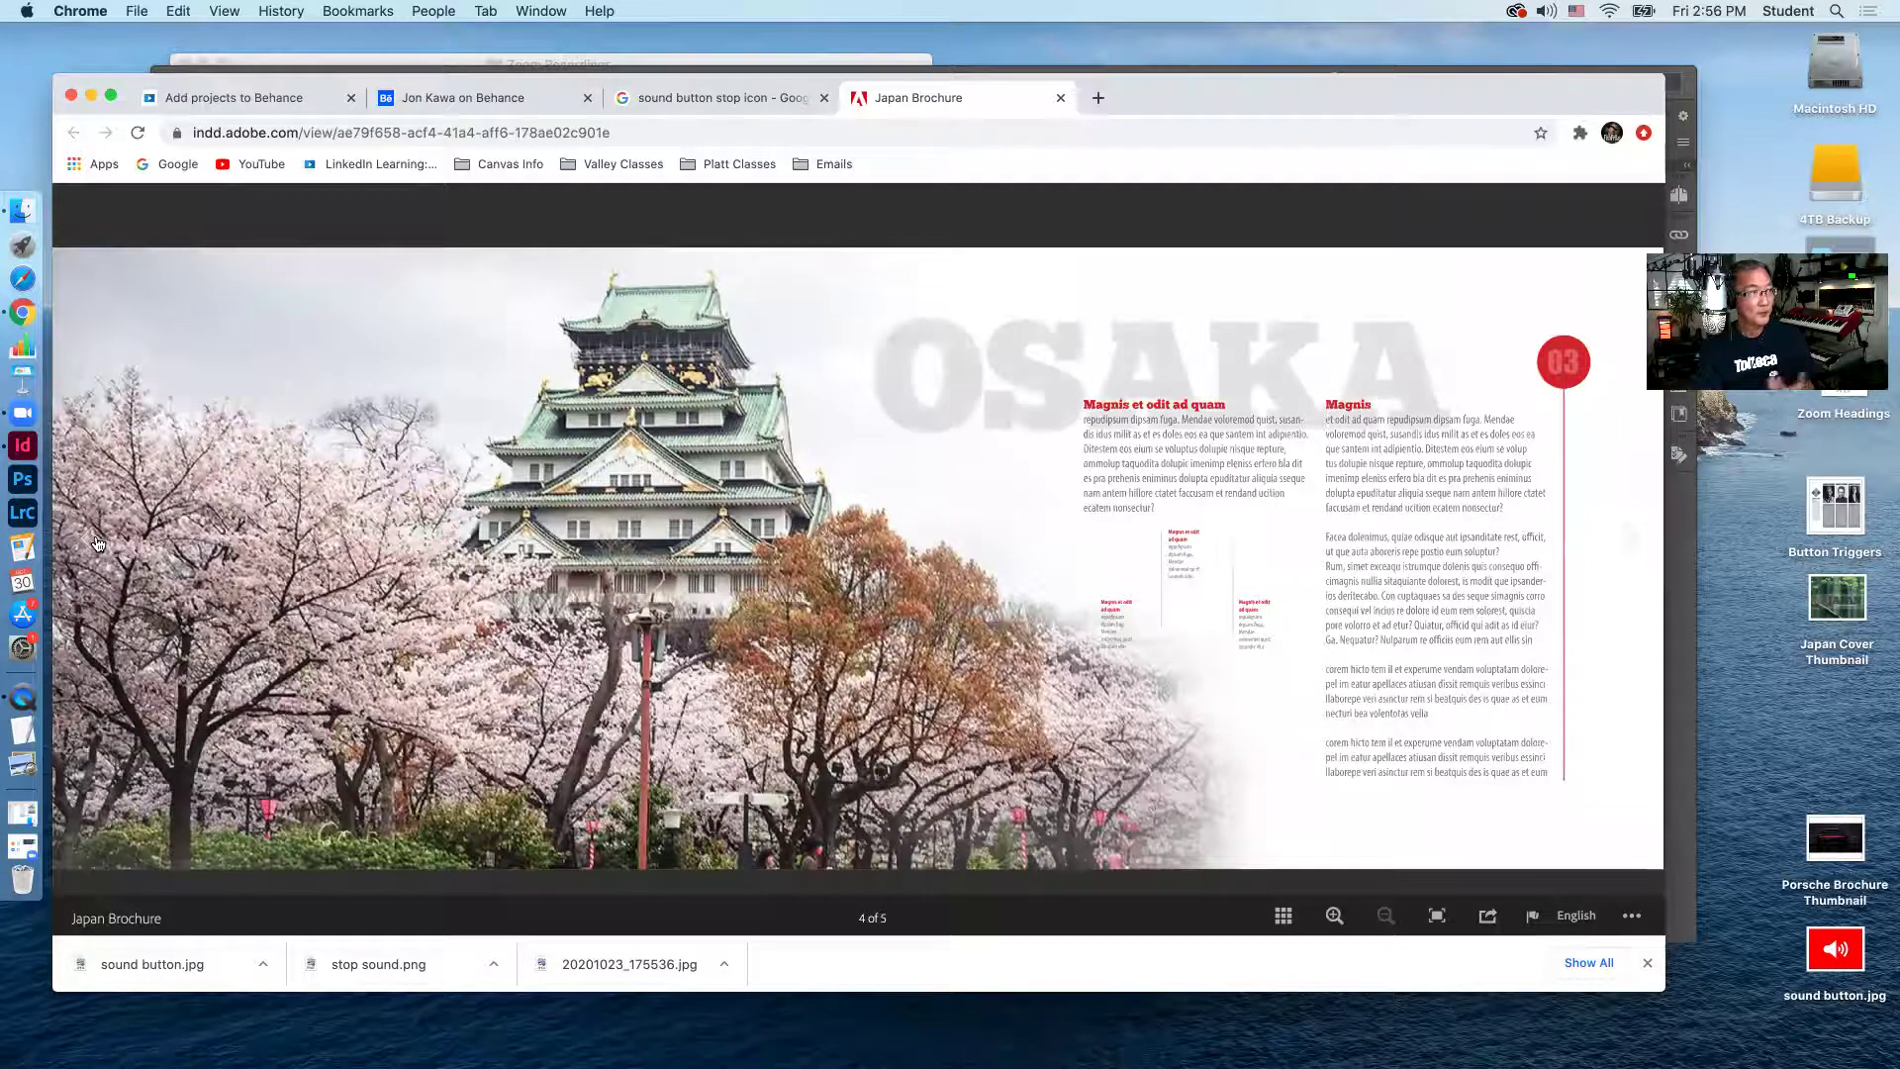
pyautogui.click(89, 546)
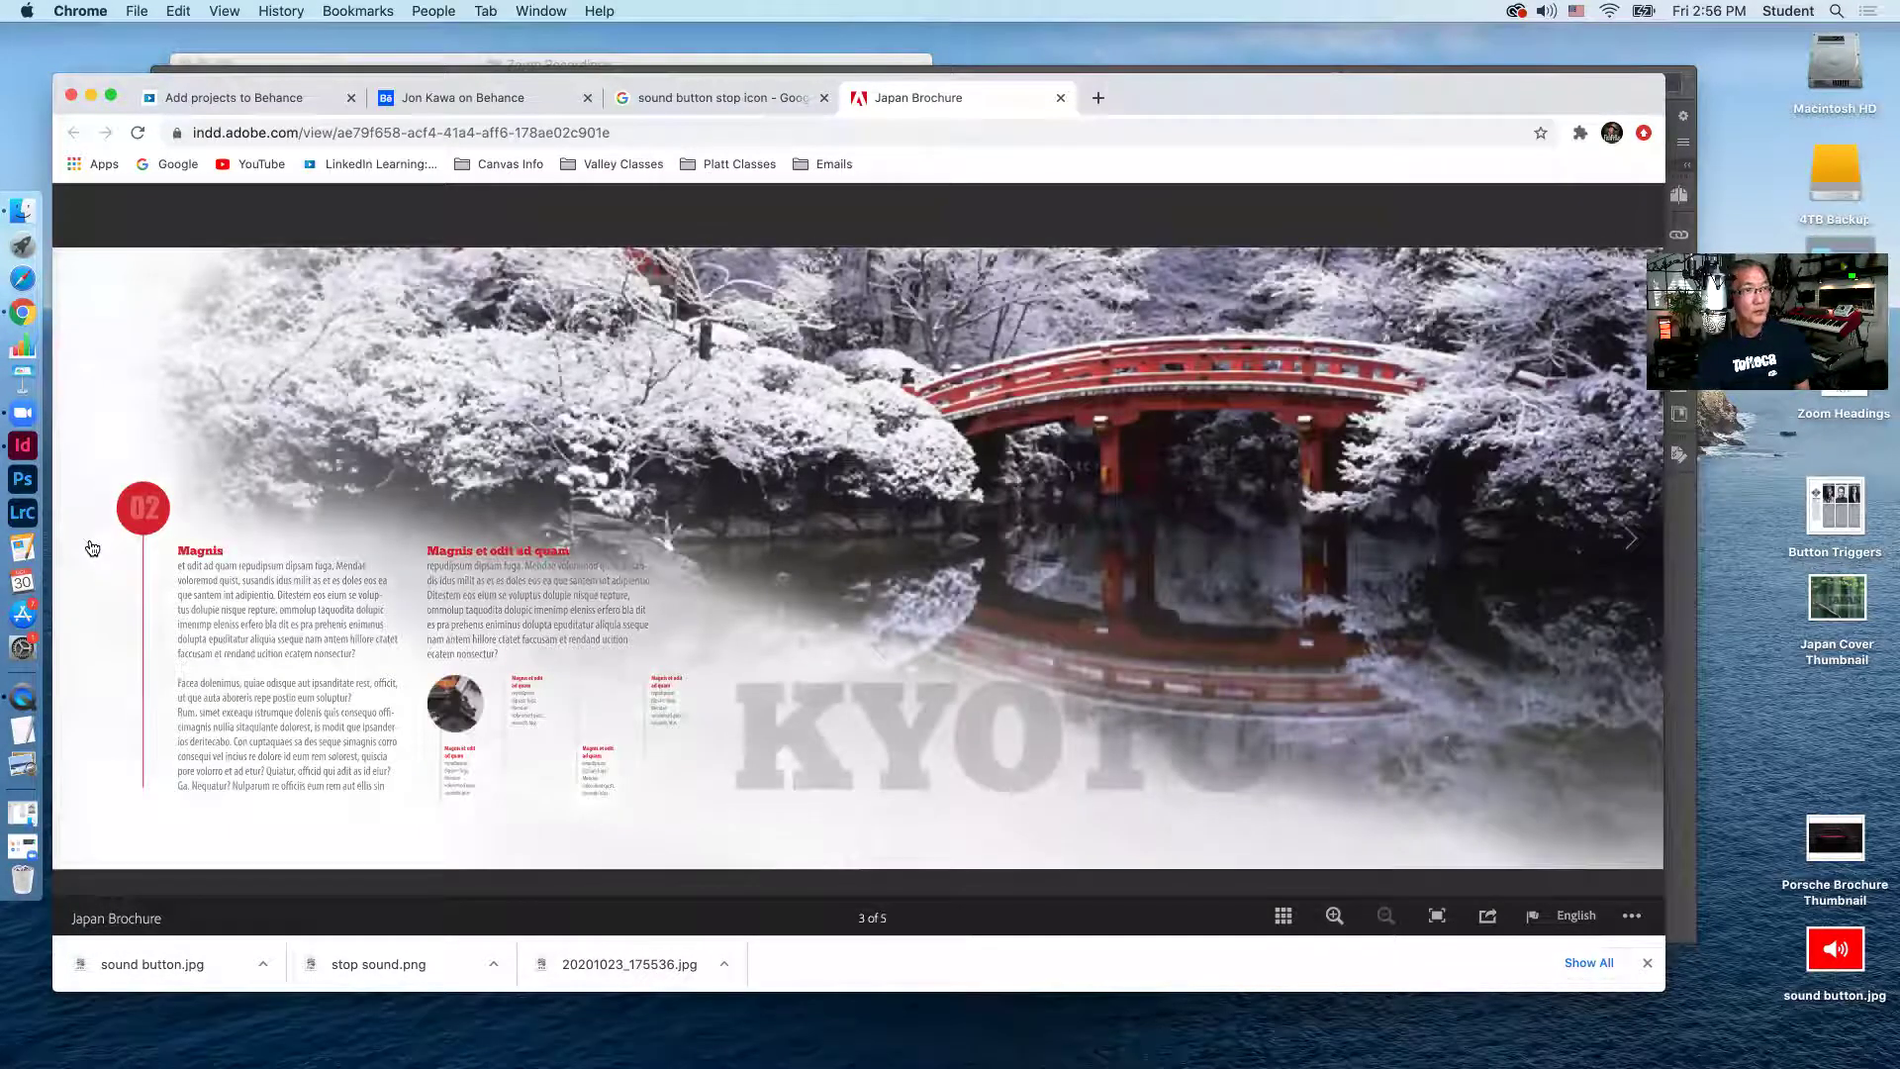
pyautogui.click(91, 546)
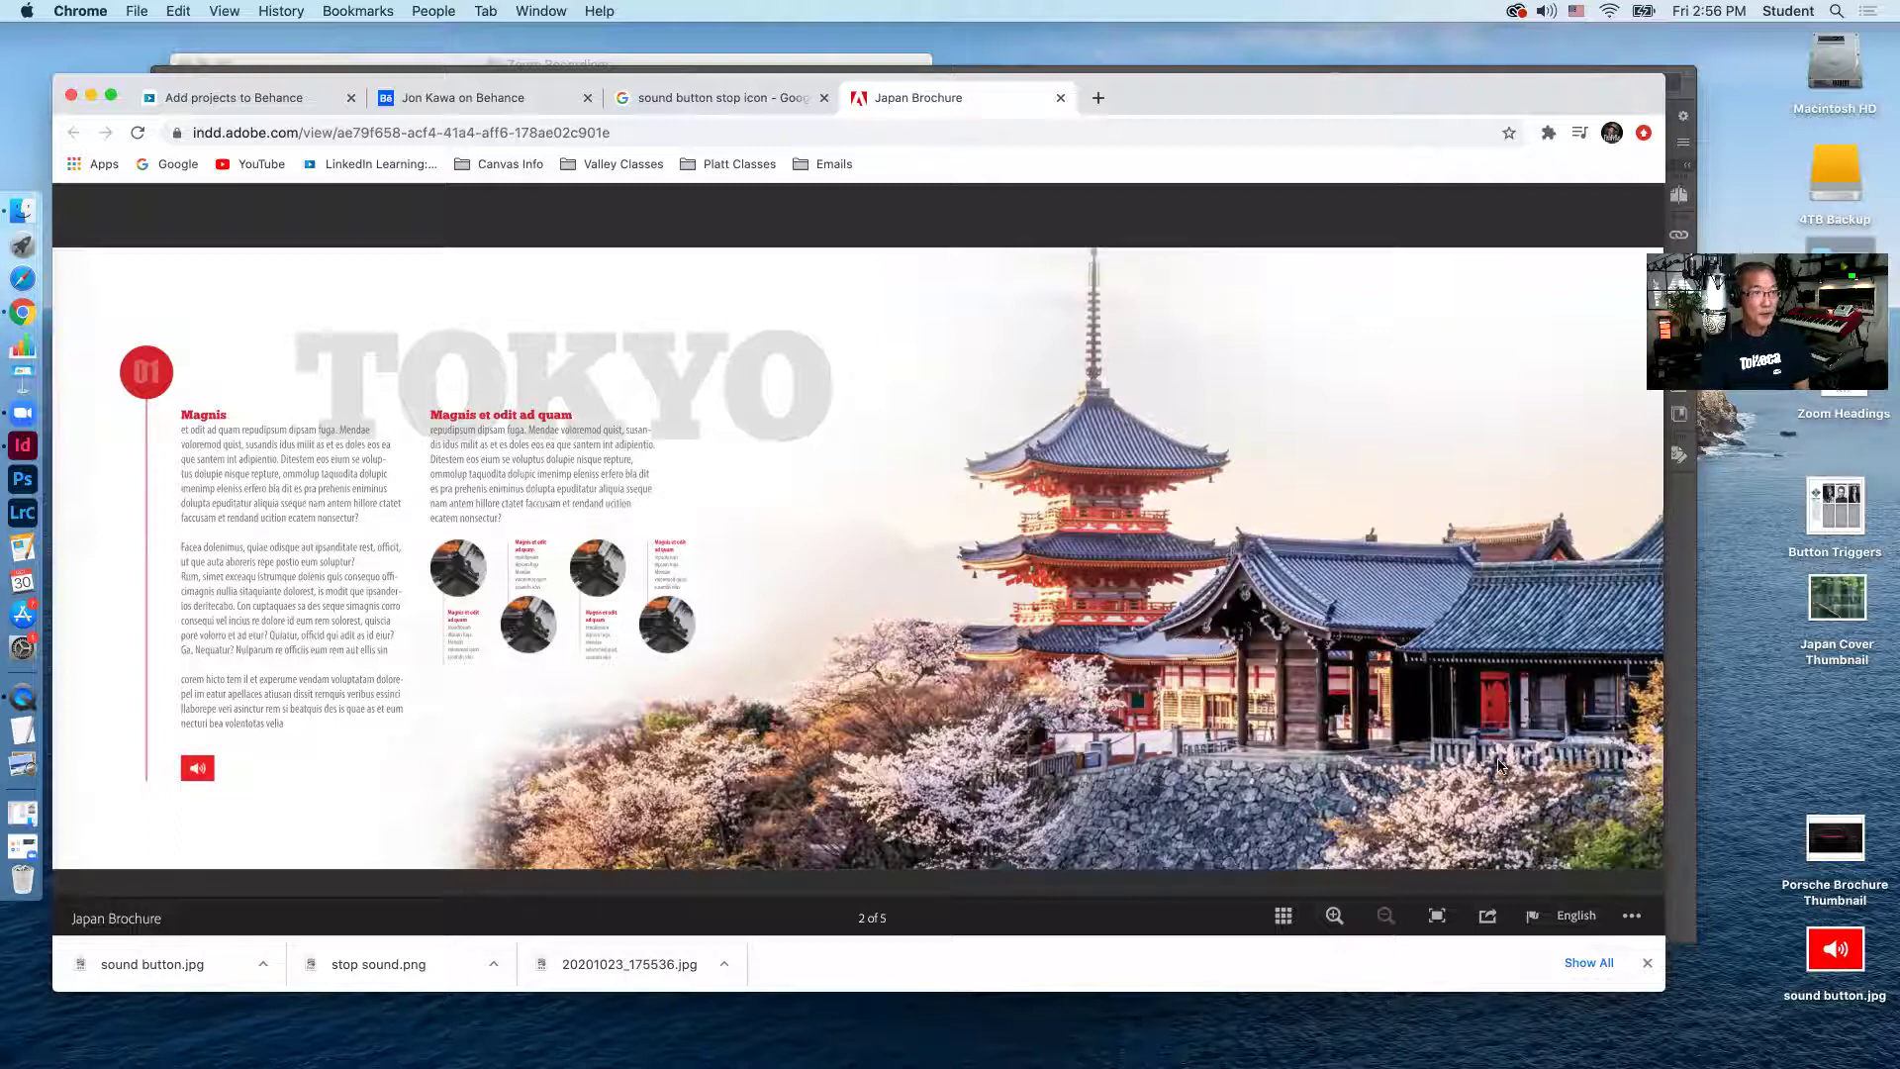
# Bring up the brochure's embed code (525 x 371 px, start page 1) and select it.
pyautogui.click(1633, 920)
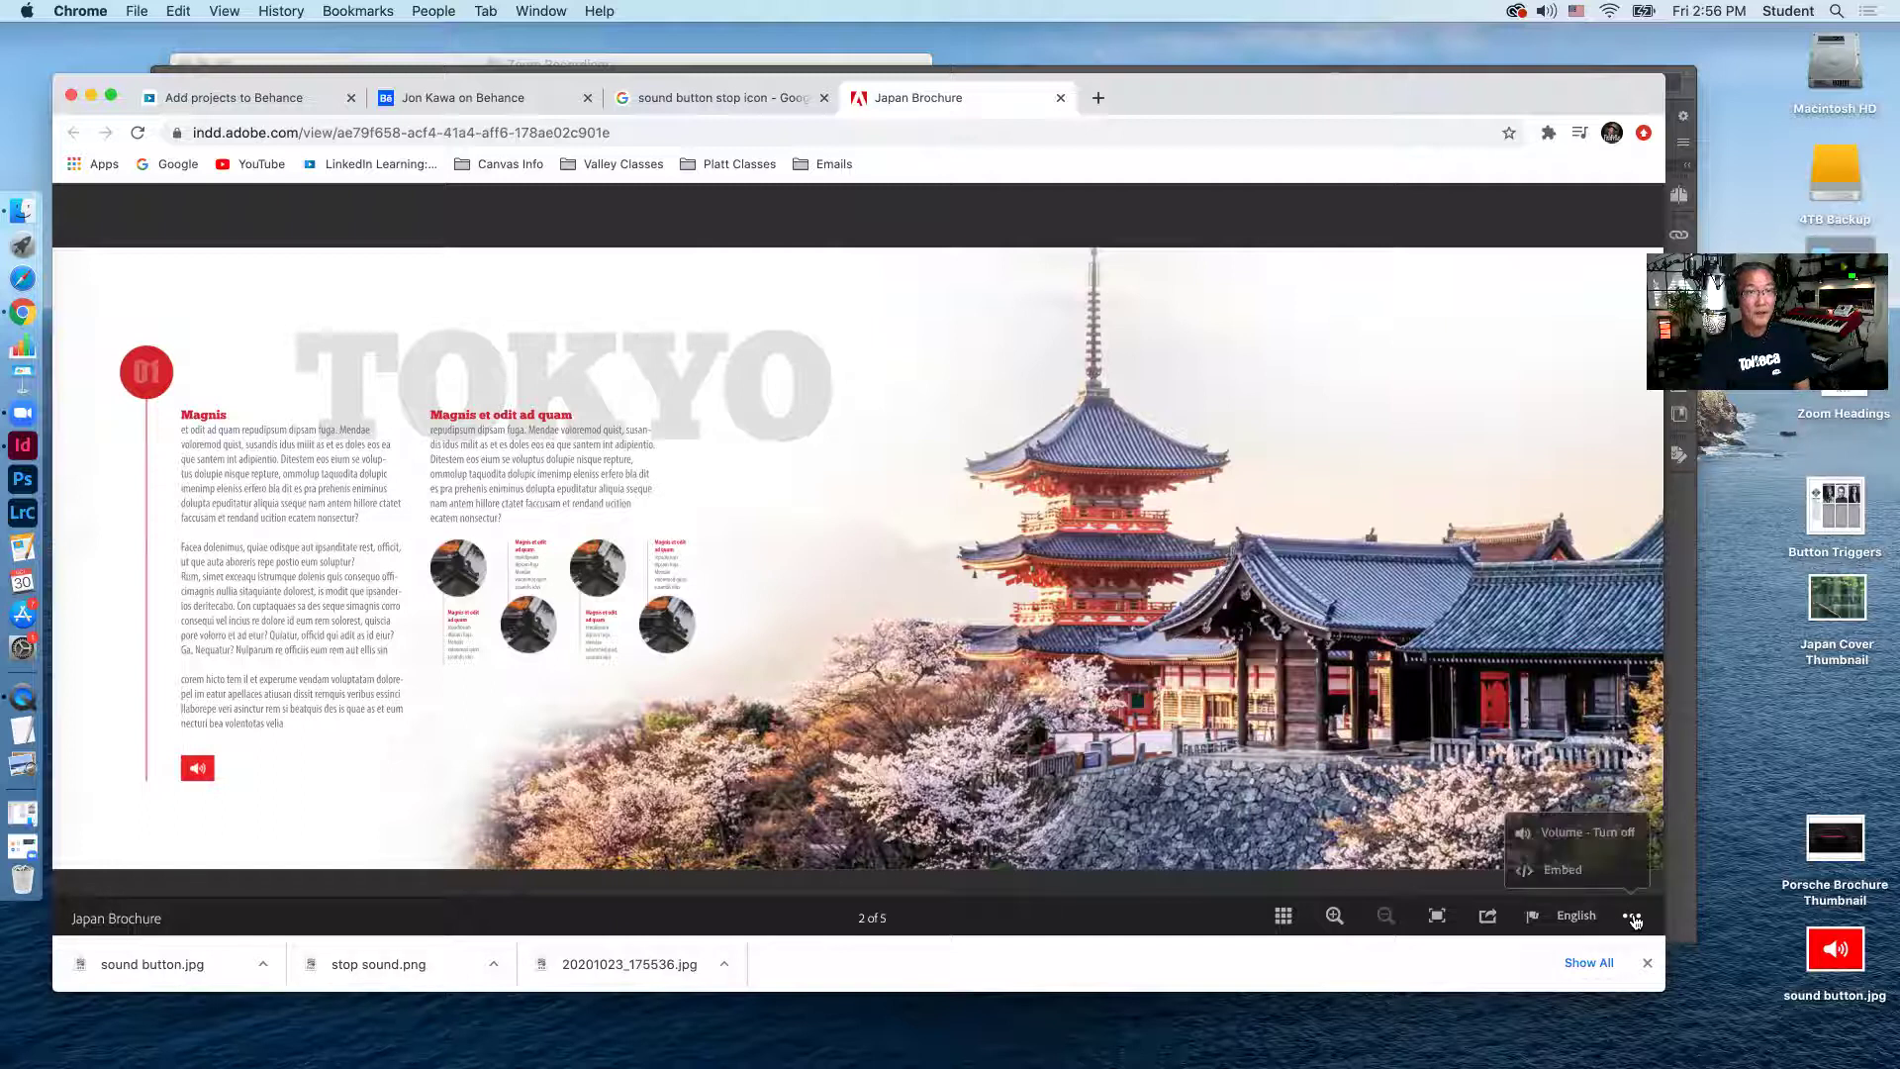
pyautogui.click(1563, 871)
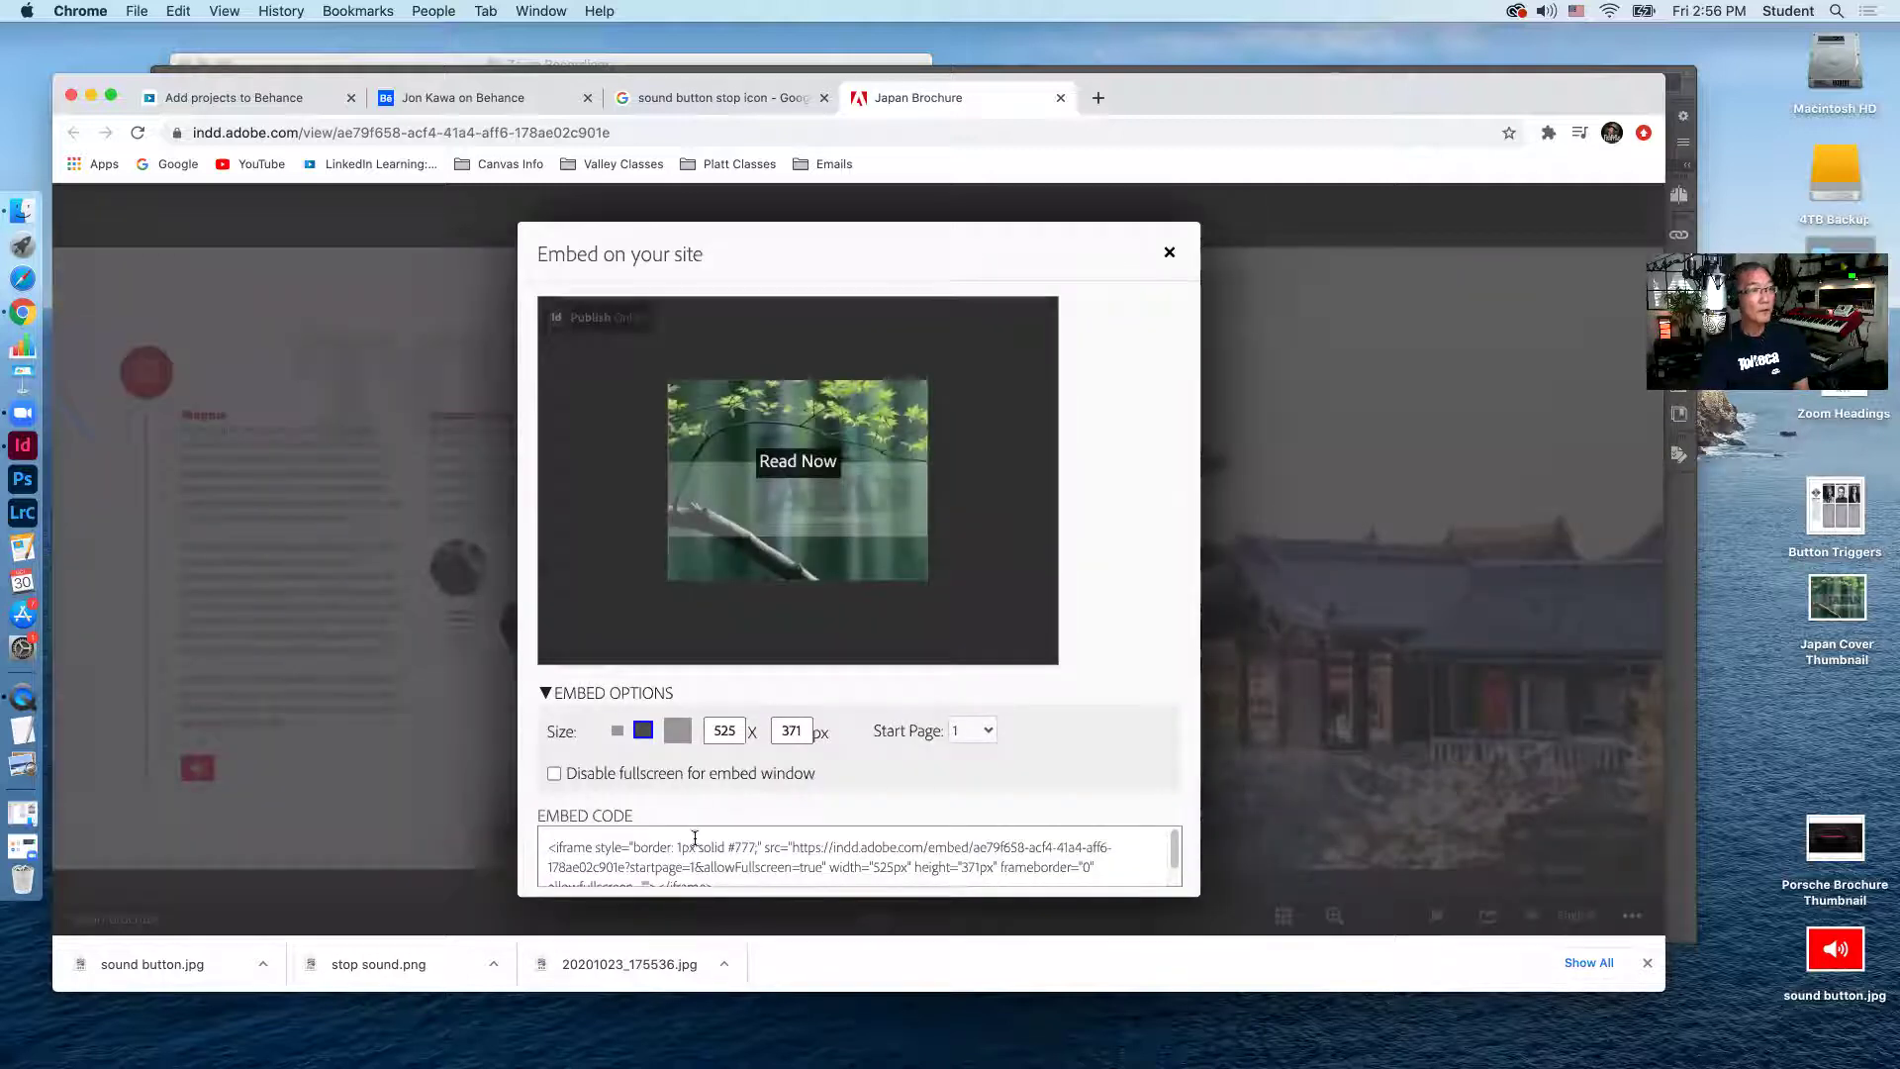
pyautogui.click(811, 849)
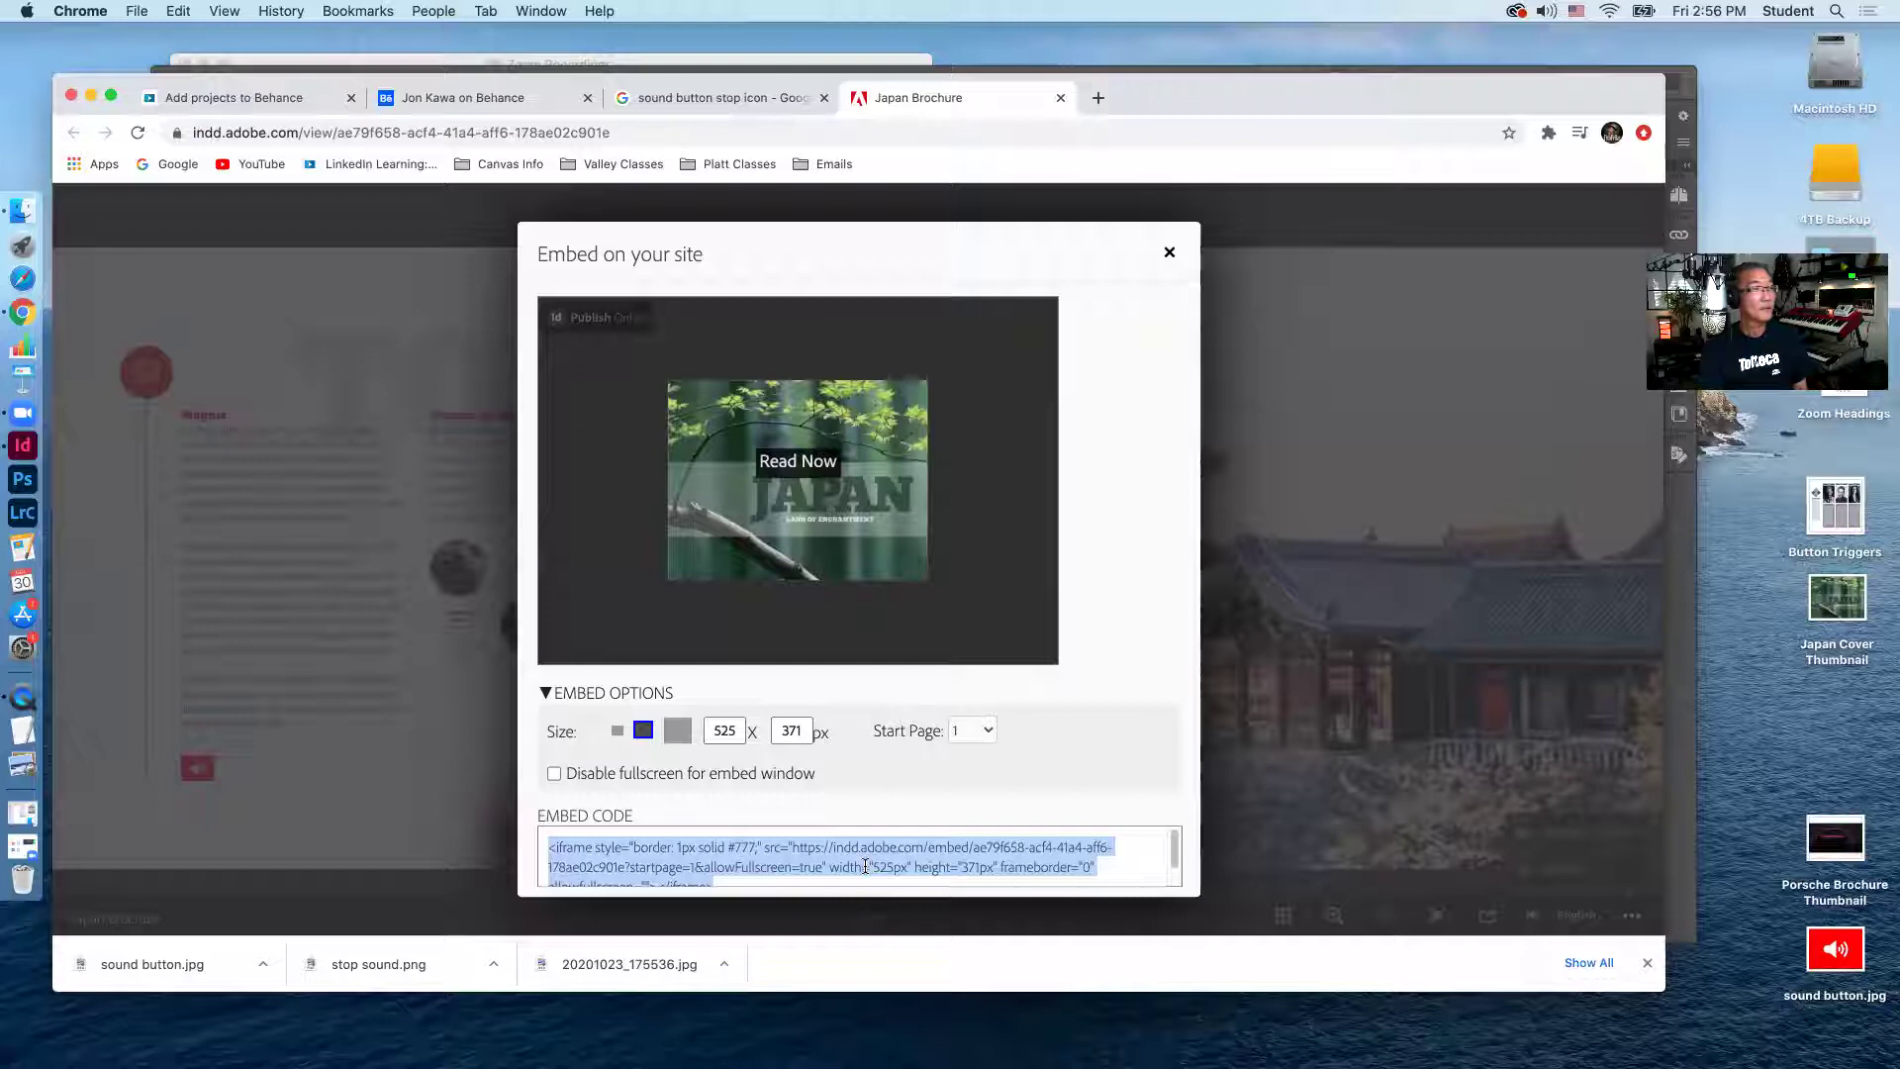
# Close the embed window, switch to the Behance profile tab and create a new project.
pyautogui.click(1168, 256)
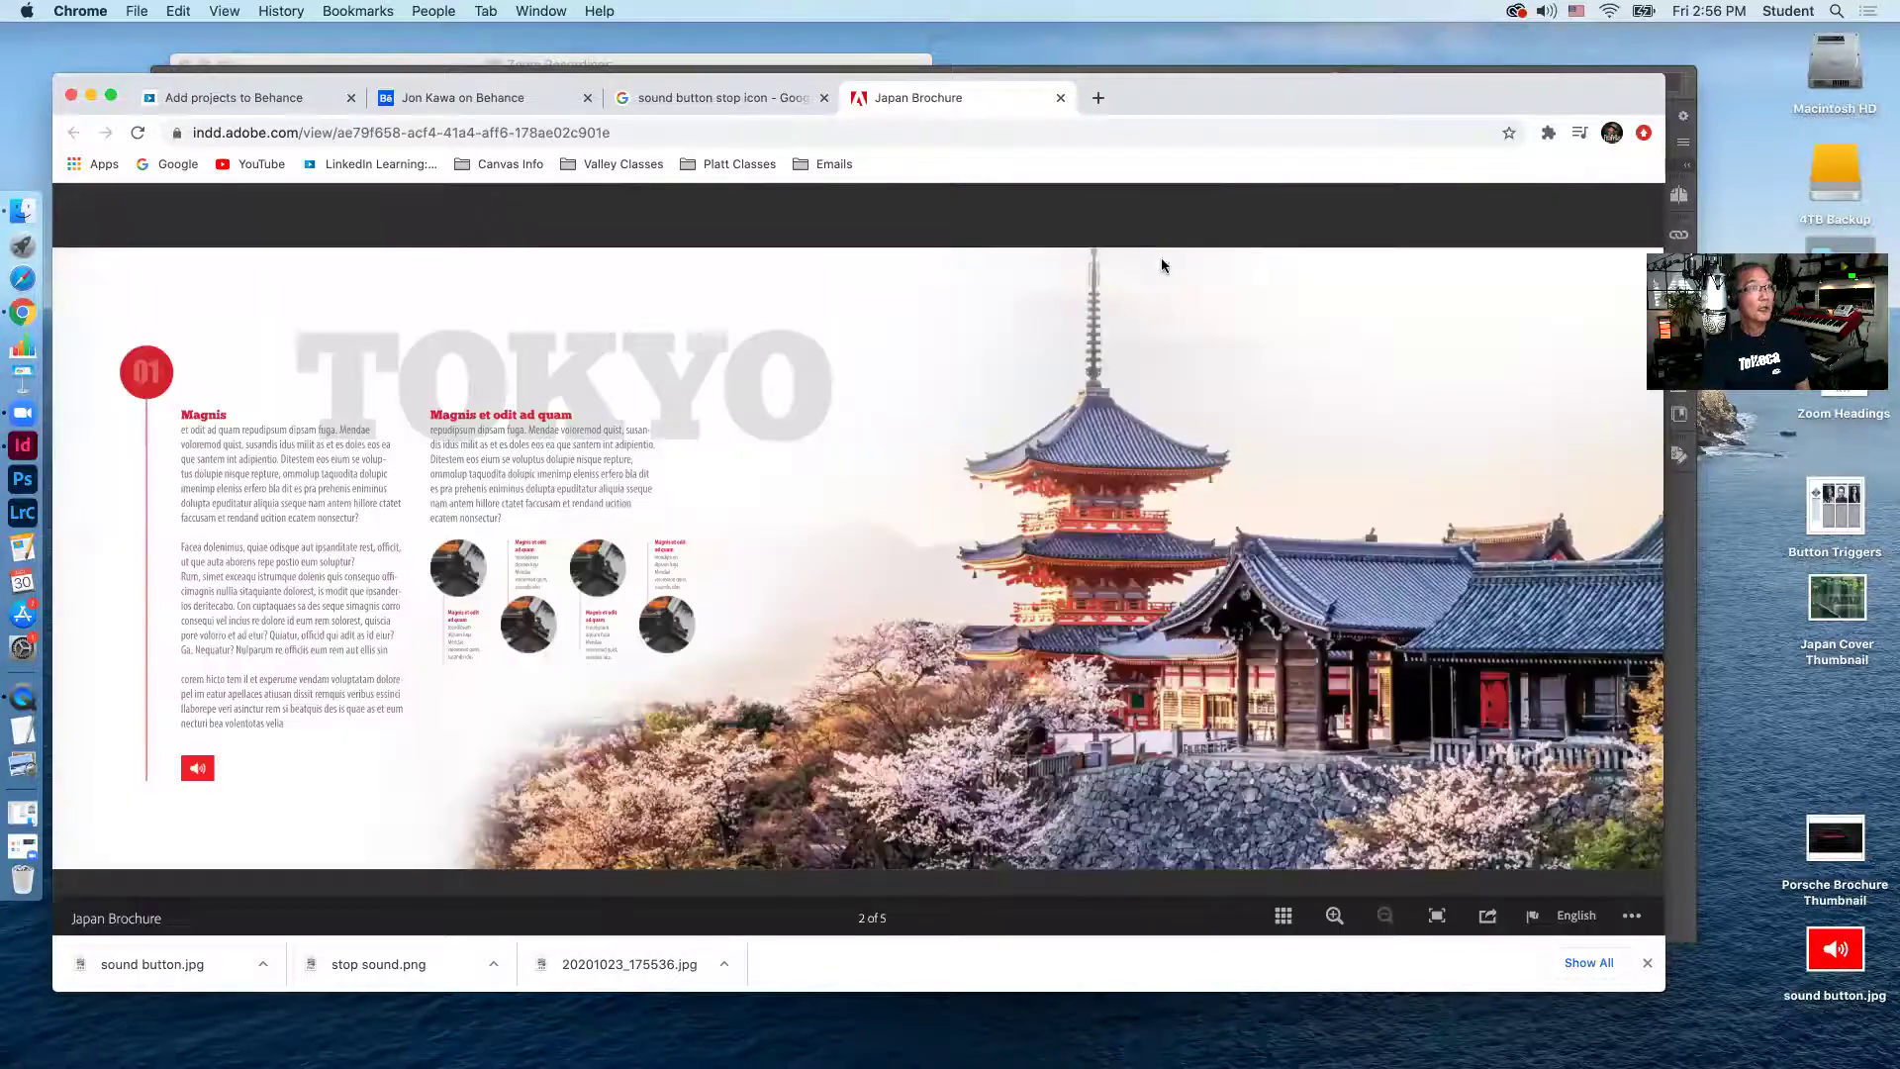
pyautogui.click(454, 99)
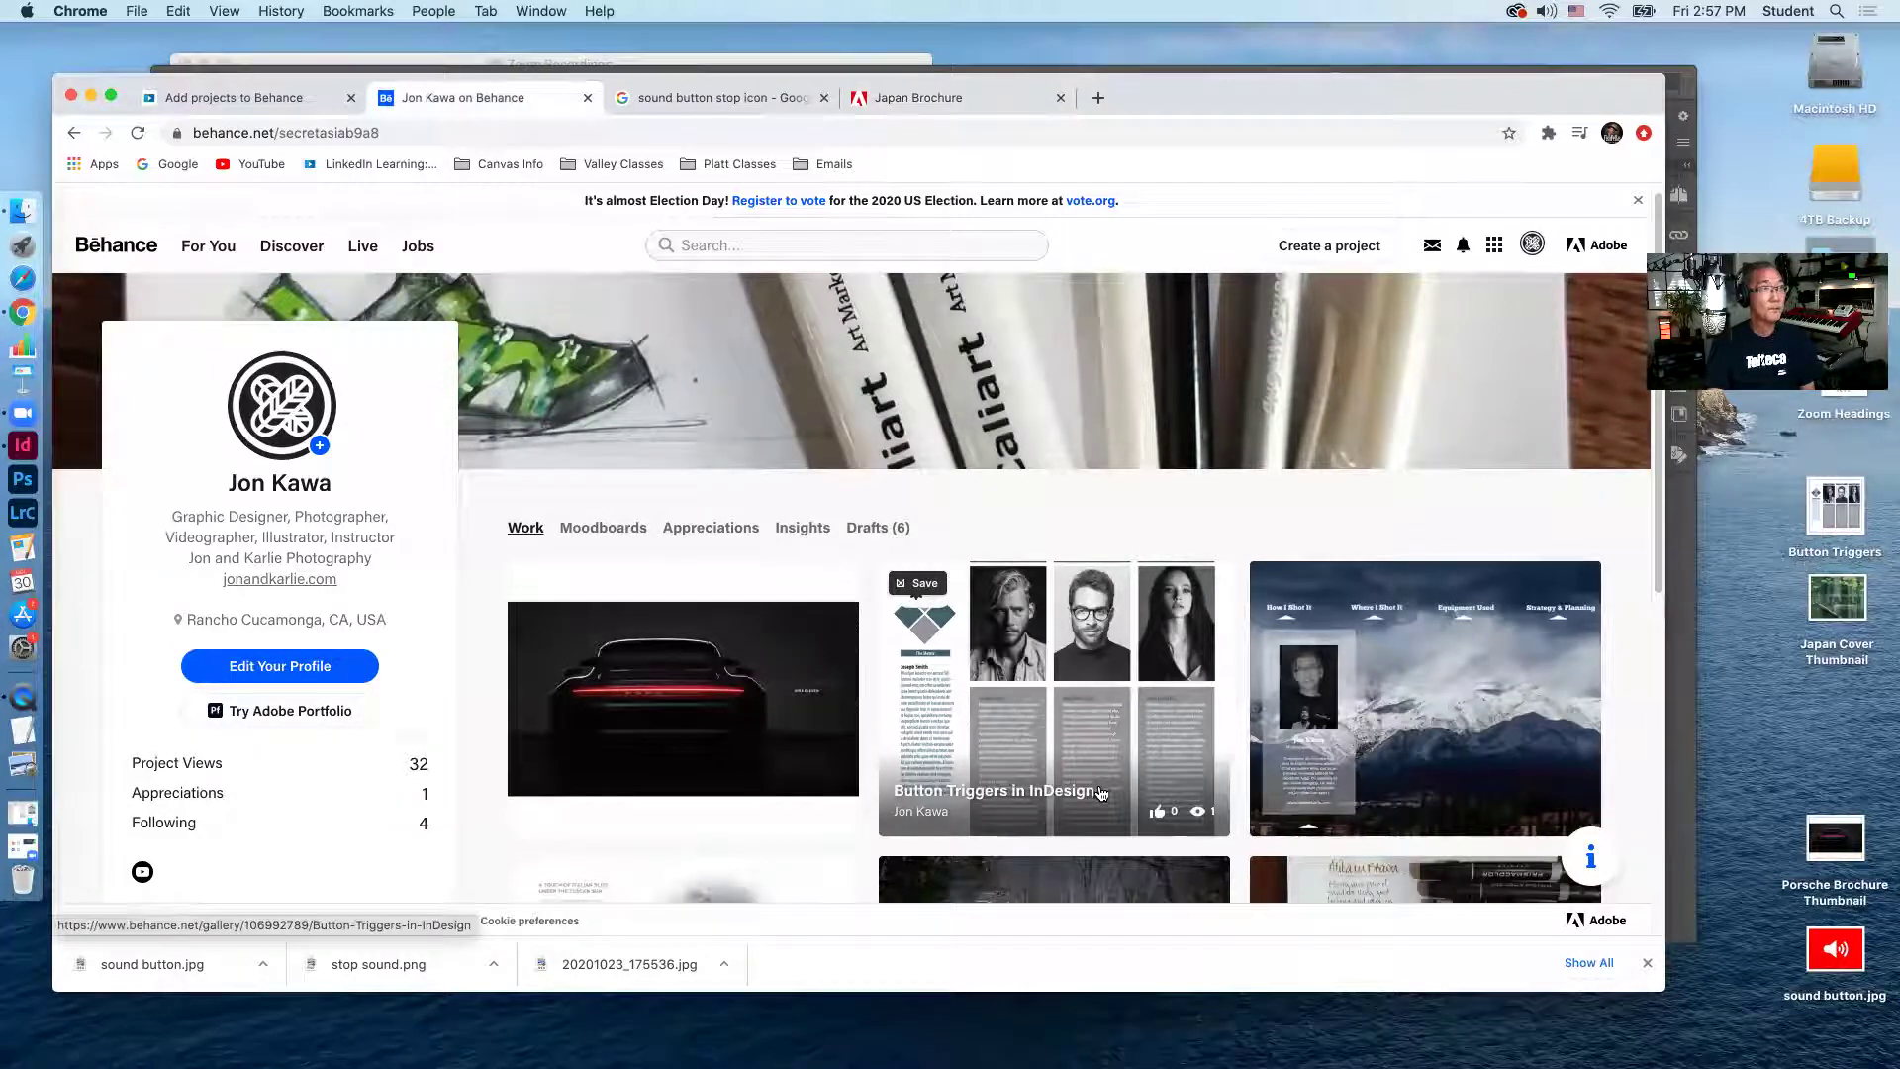
pyautogui.click(1333, 249)
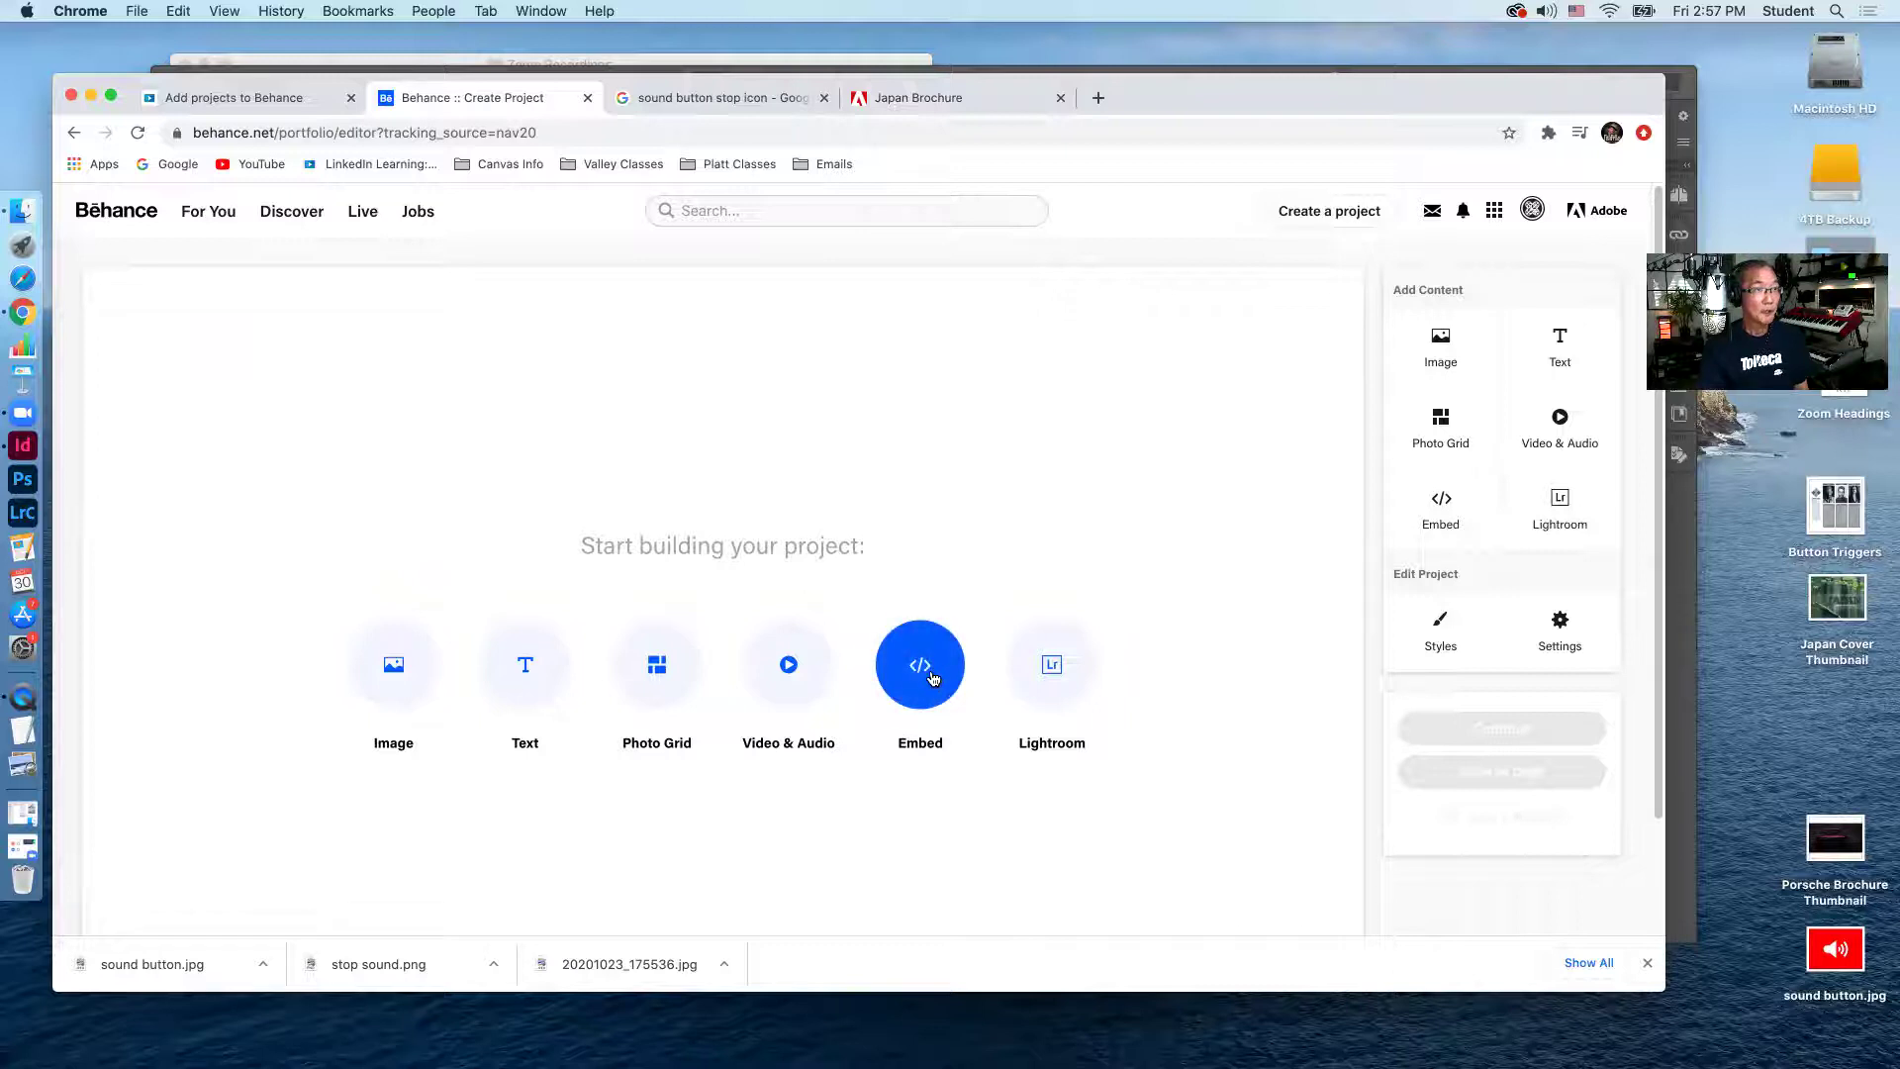
# Embed the brochure's pasted iframe code into the Behance project and continue to project details.
pyautogui.click(932, 678)
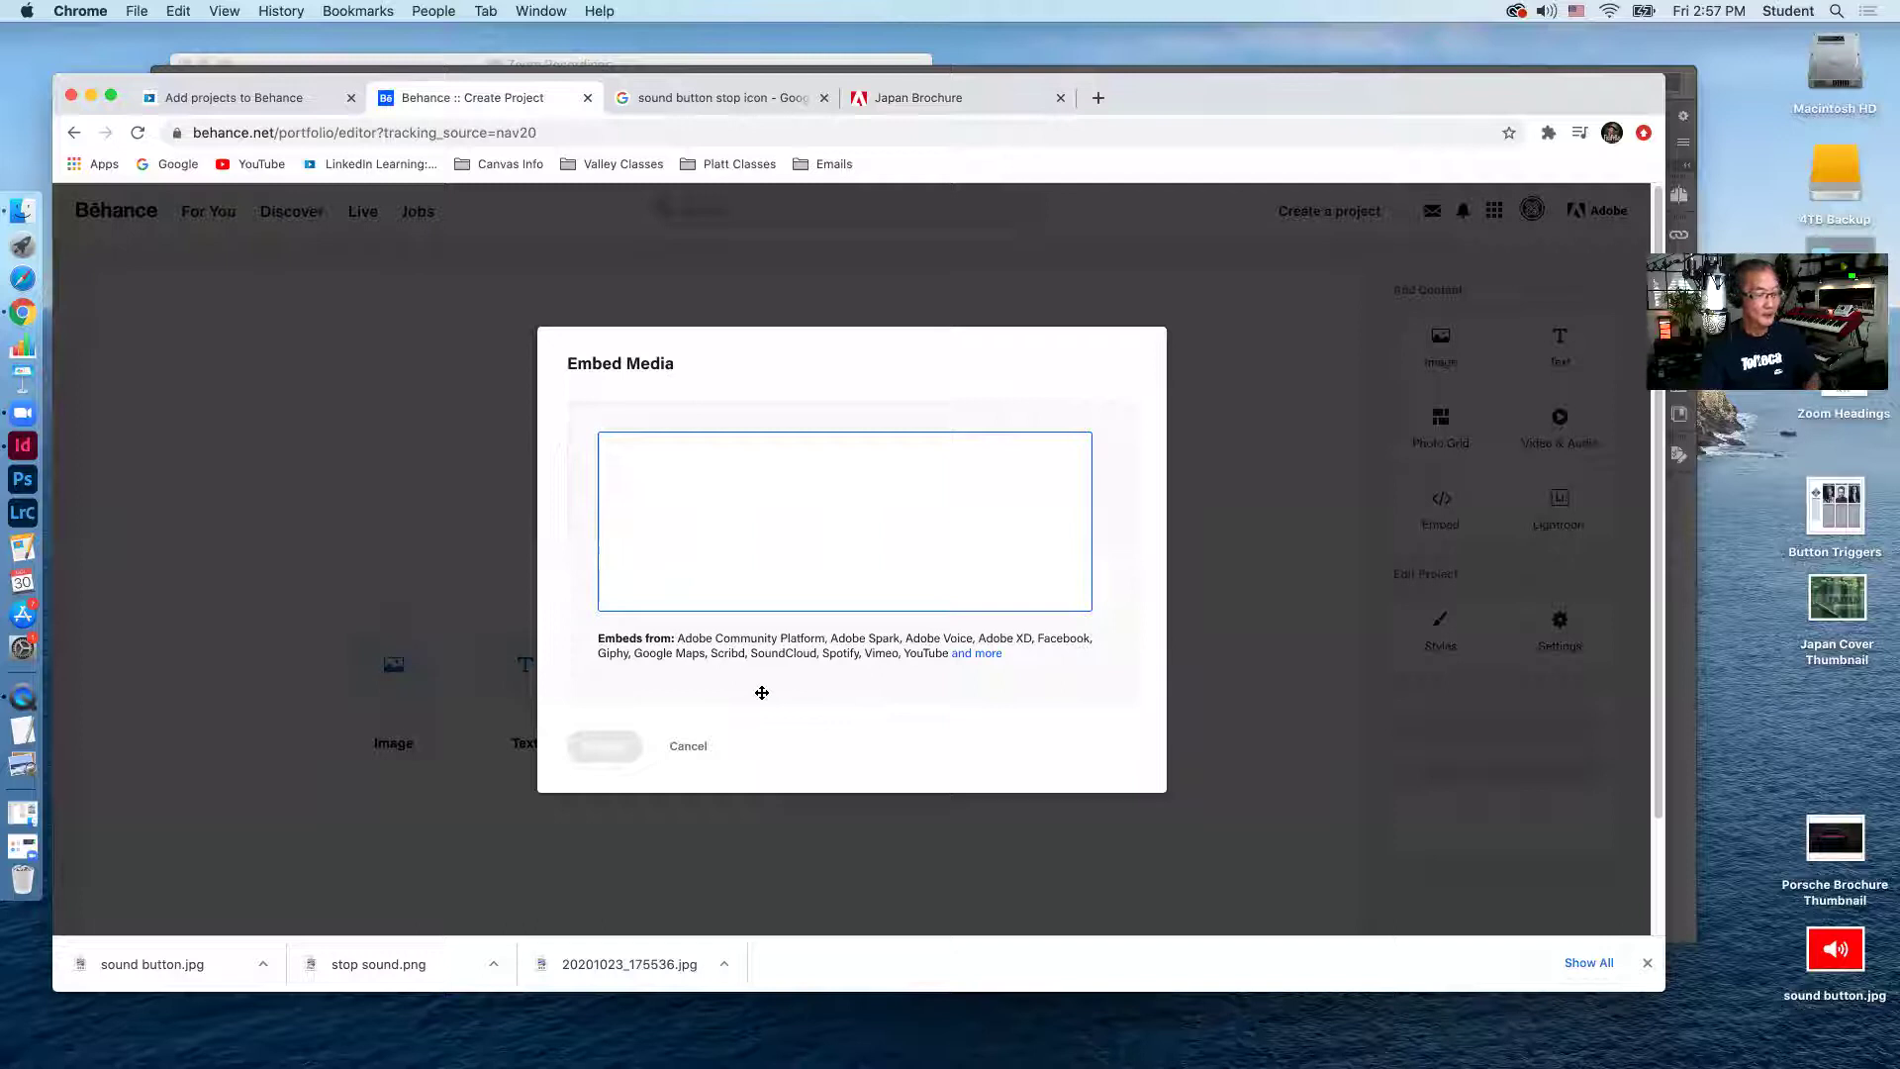
pyautogui.write('<iframe style="border: 1px solid #777;" src="https://indd.adobe.com/embed/ae79f658-acf4-41a4-aff6-178ae02c901e?startpage=1&allowFullscreen=true" width="525px" height="371px" frameborder="0" allowfullscreen=""></iframe>')
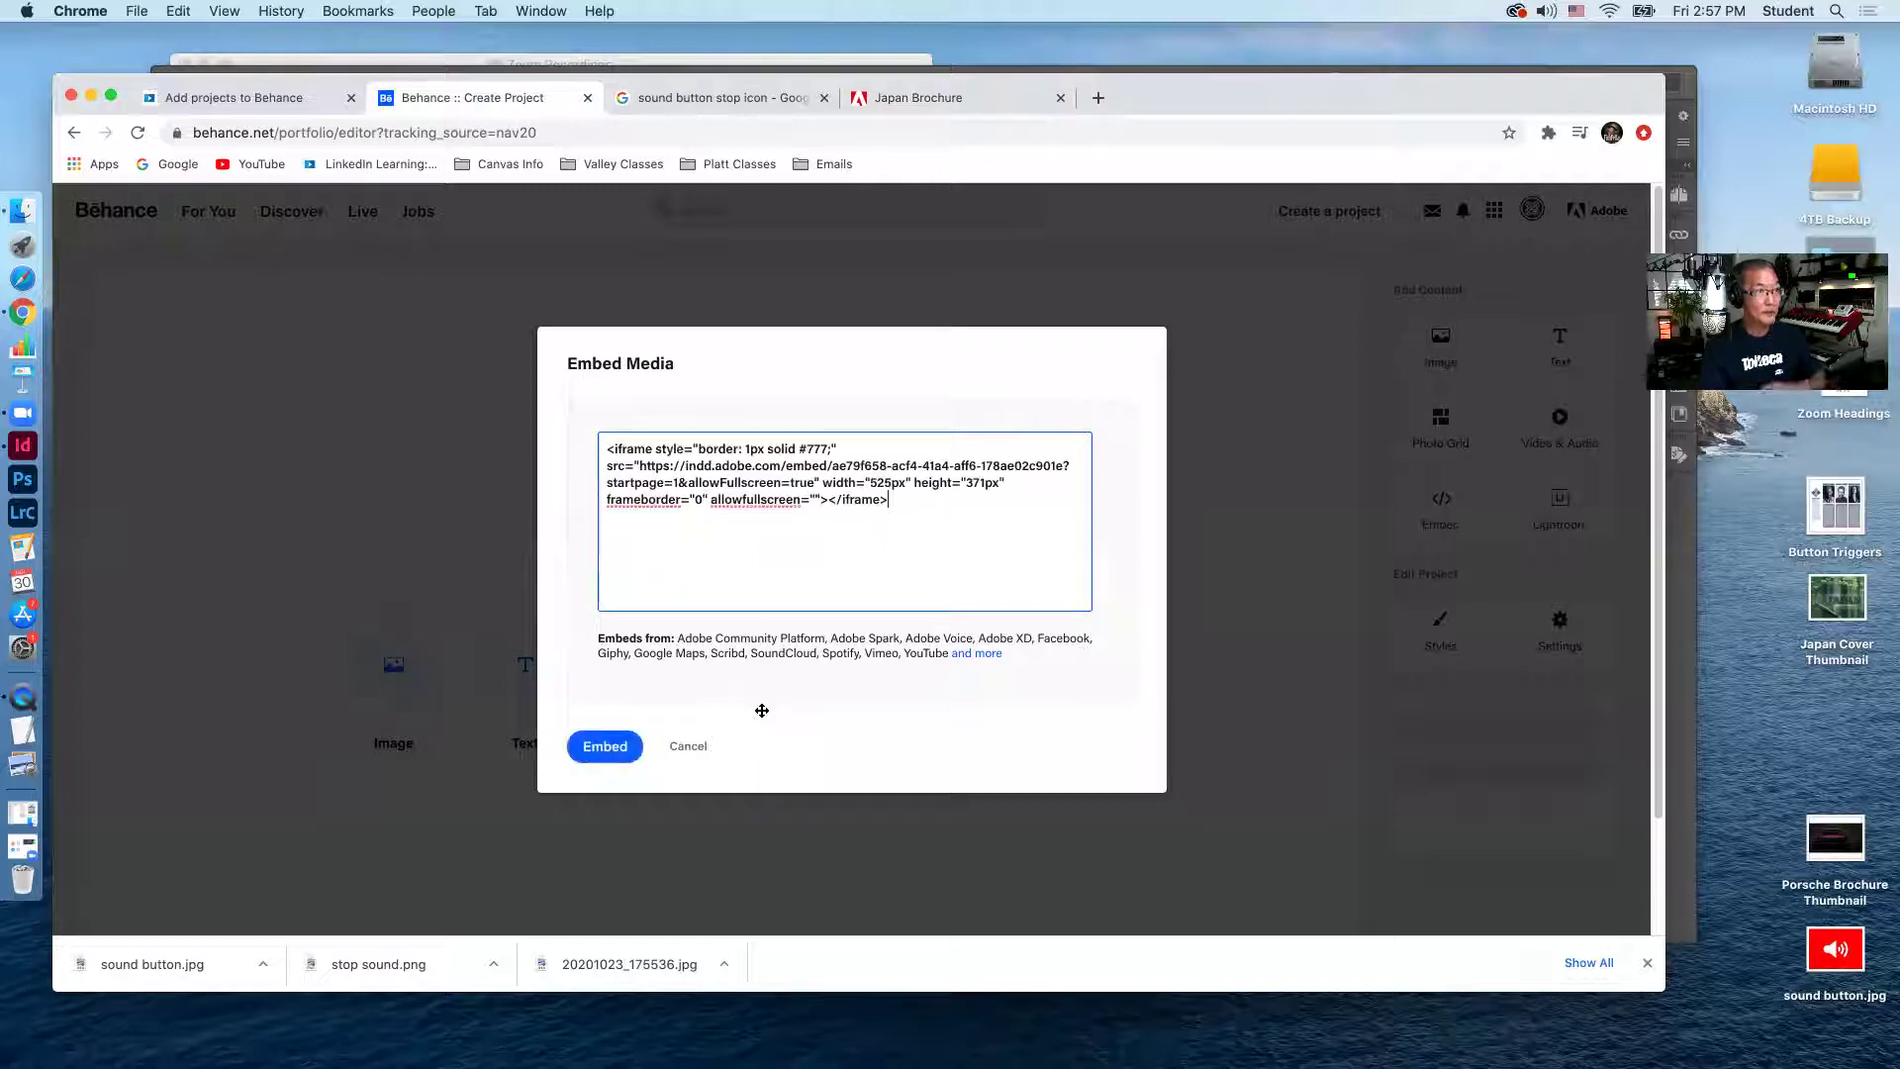
pyautogui.click(616, 752)
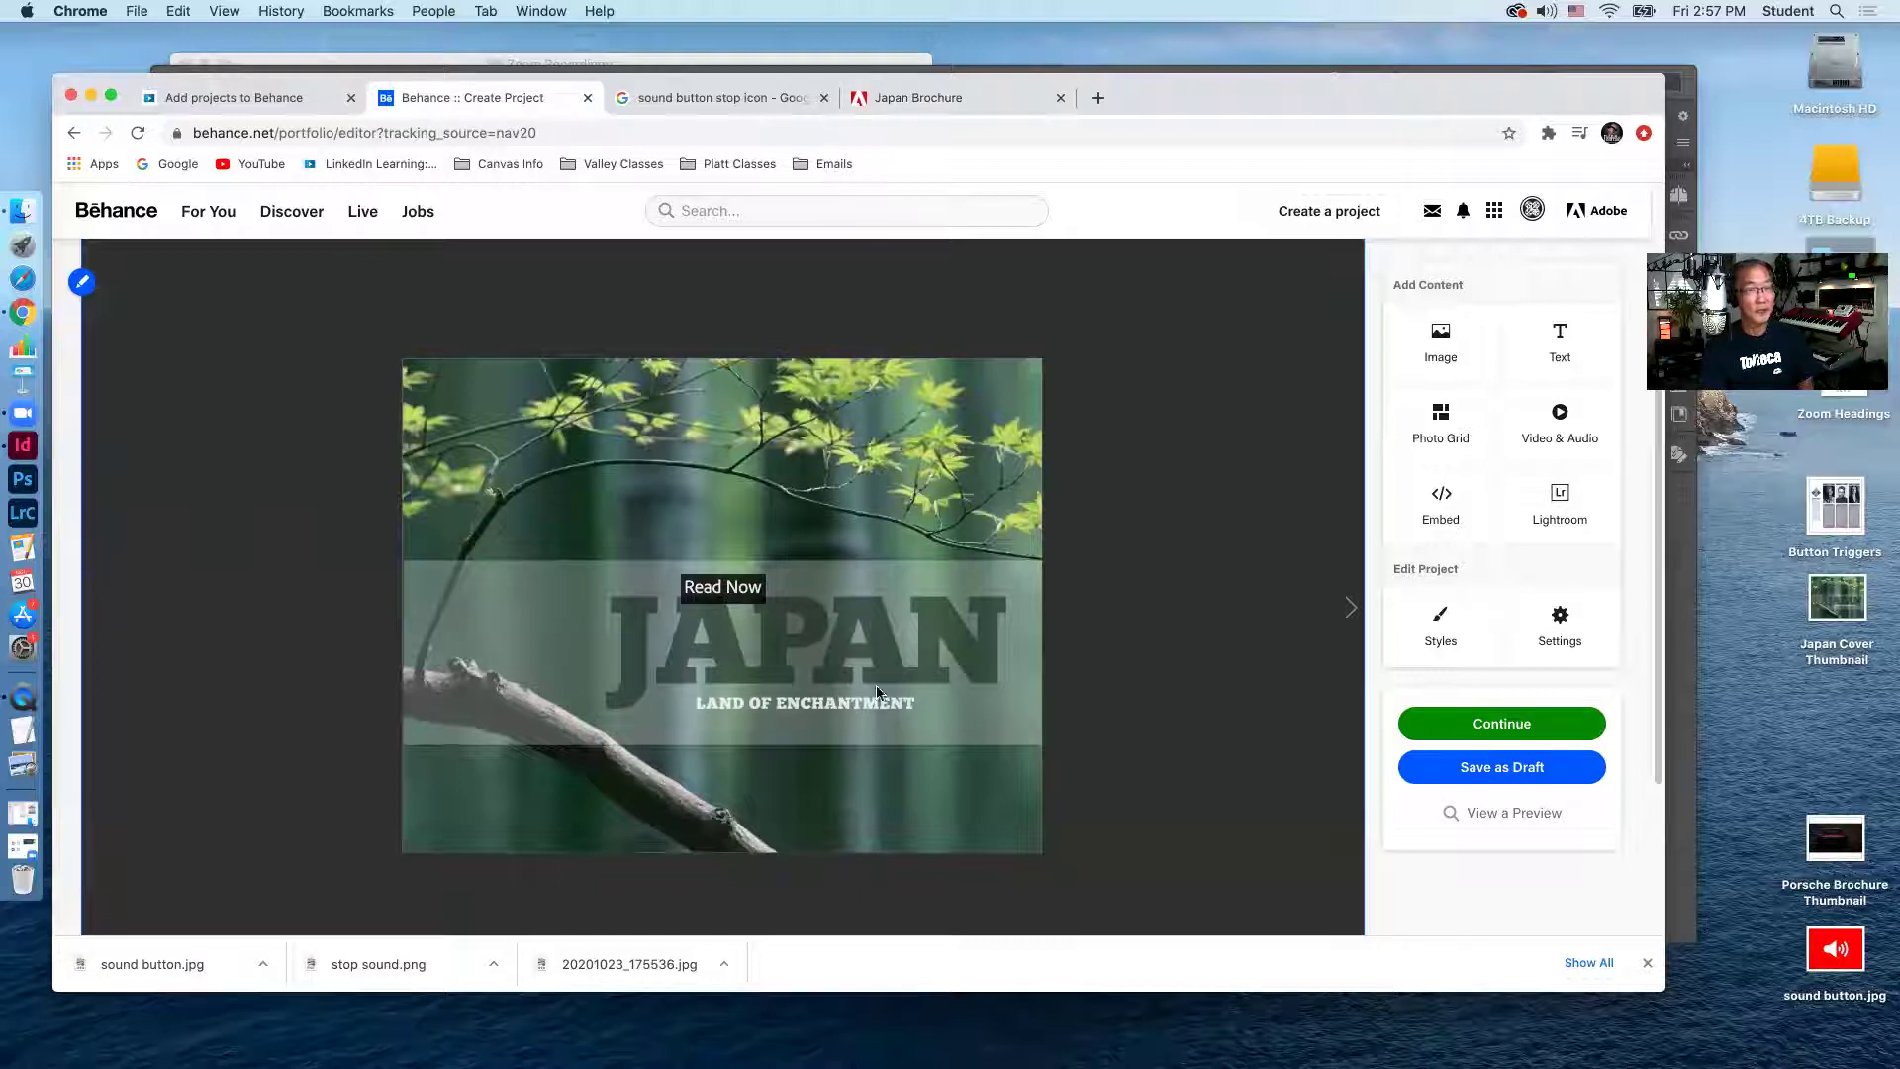
pyautogui.click(1527, 730)
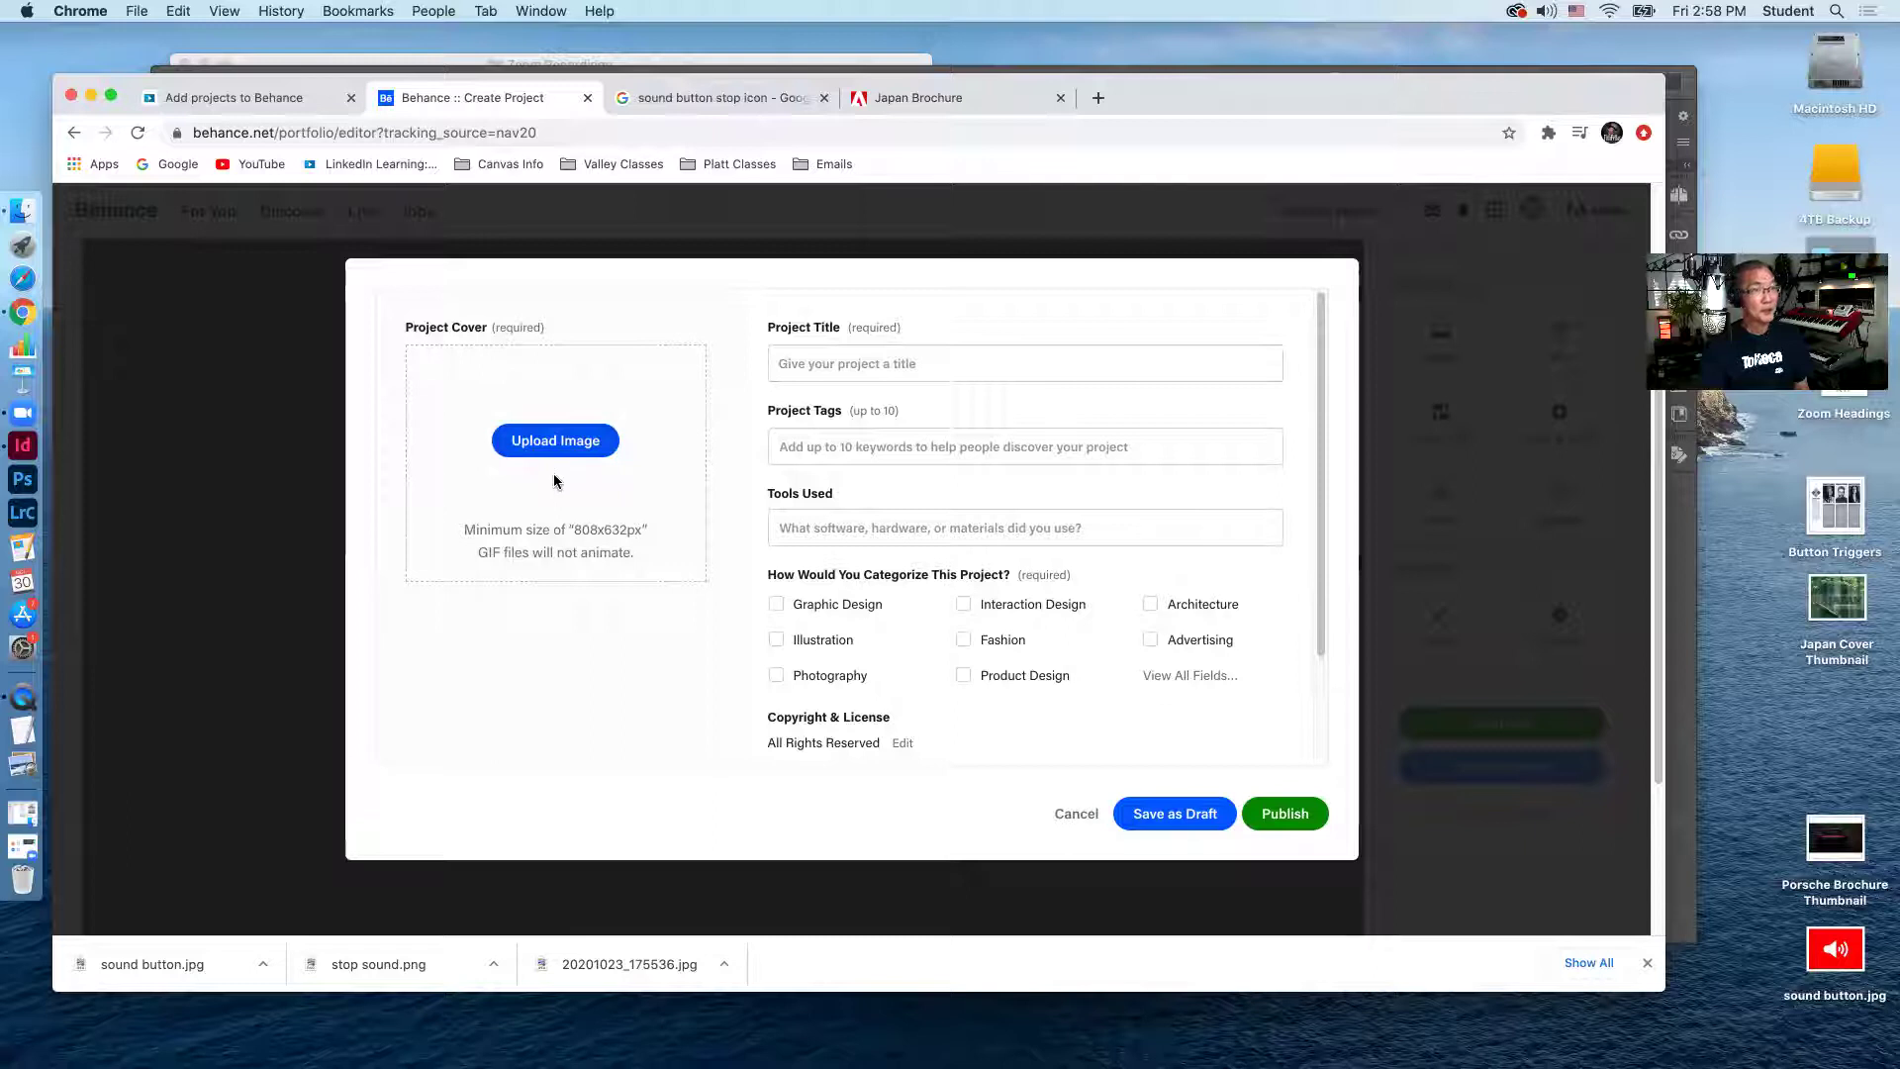
# Close the Publish Online confirmation and display the JAPAN cover page 1 in InDesign.
pyautogui.doubleClick(1168, 100)
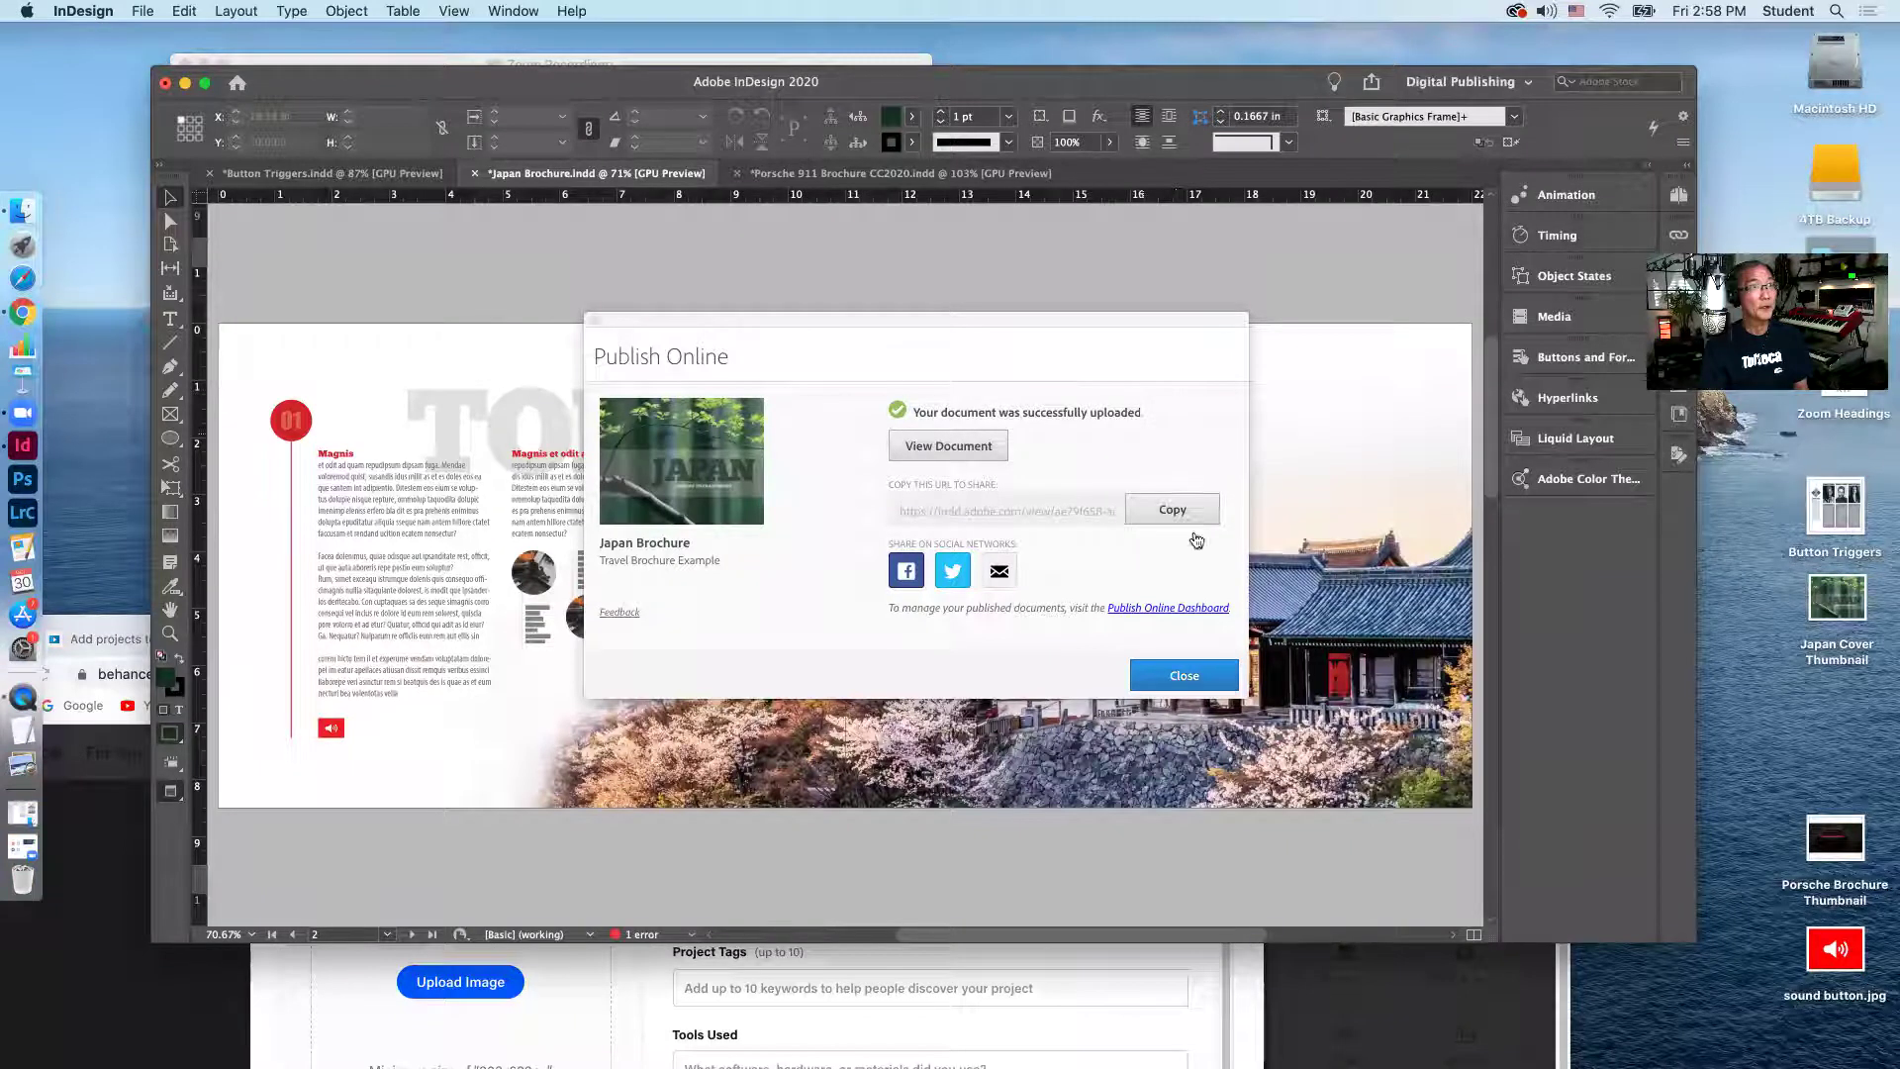
pyautogui.click(1177, 690)
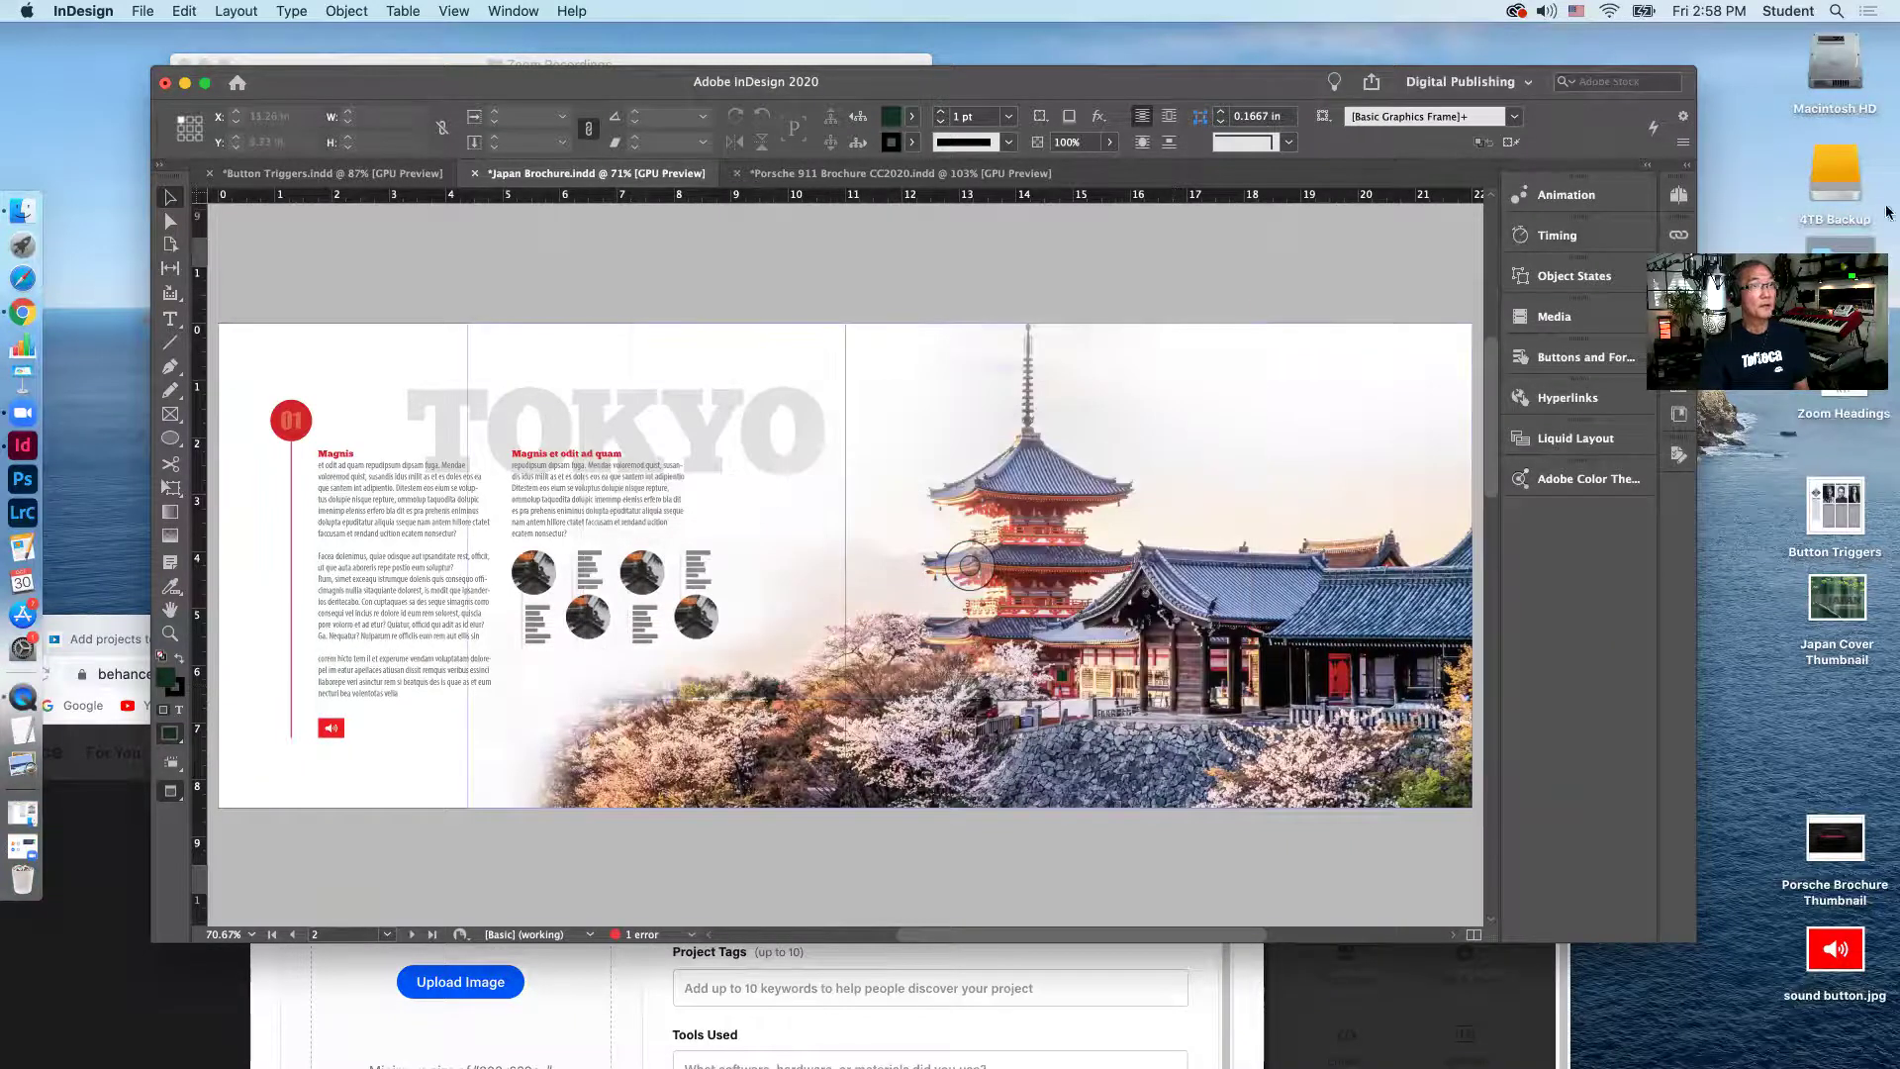
pyautogui.click(1677, 196)
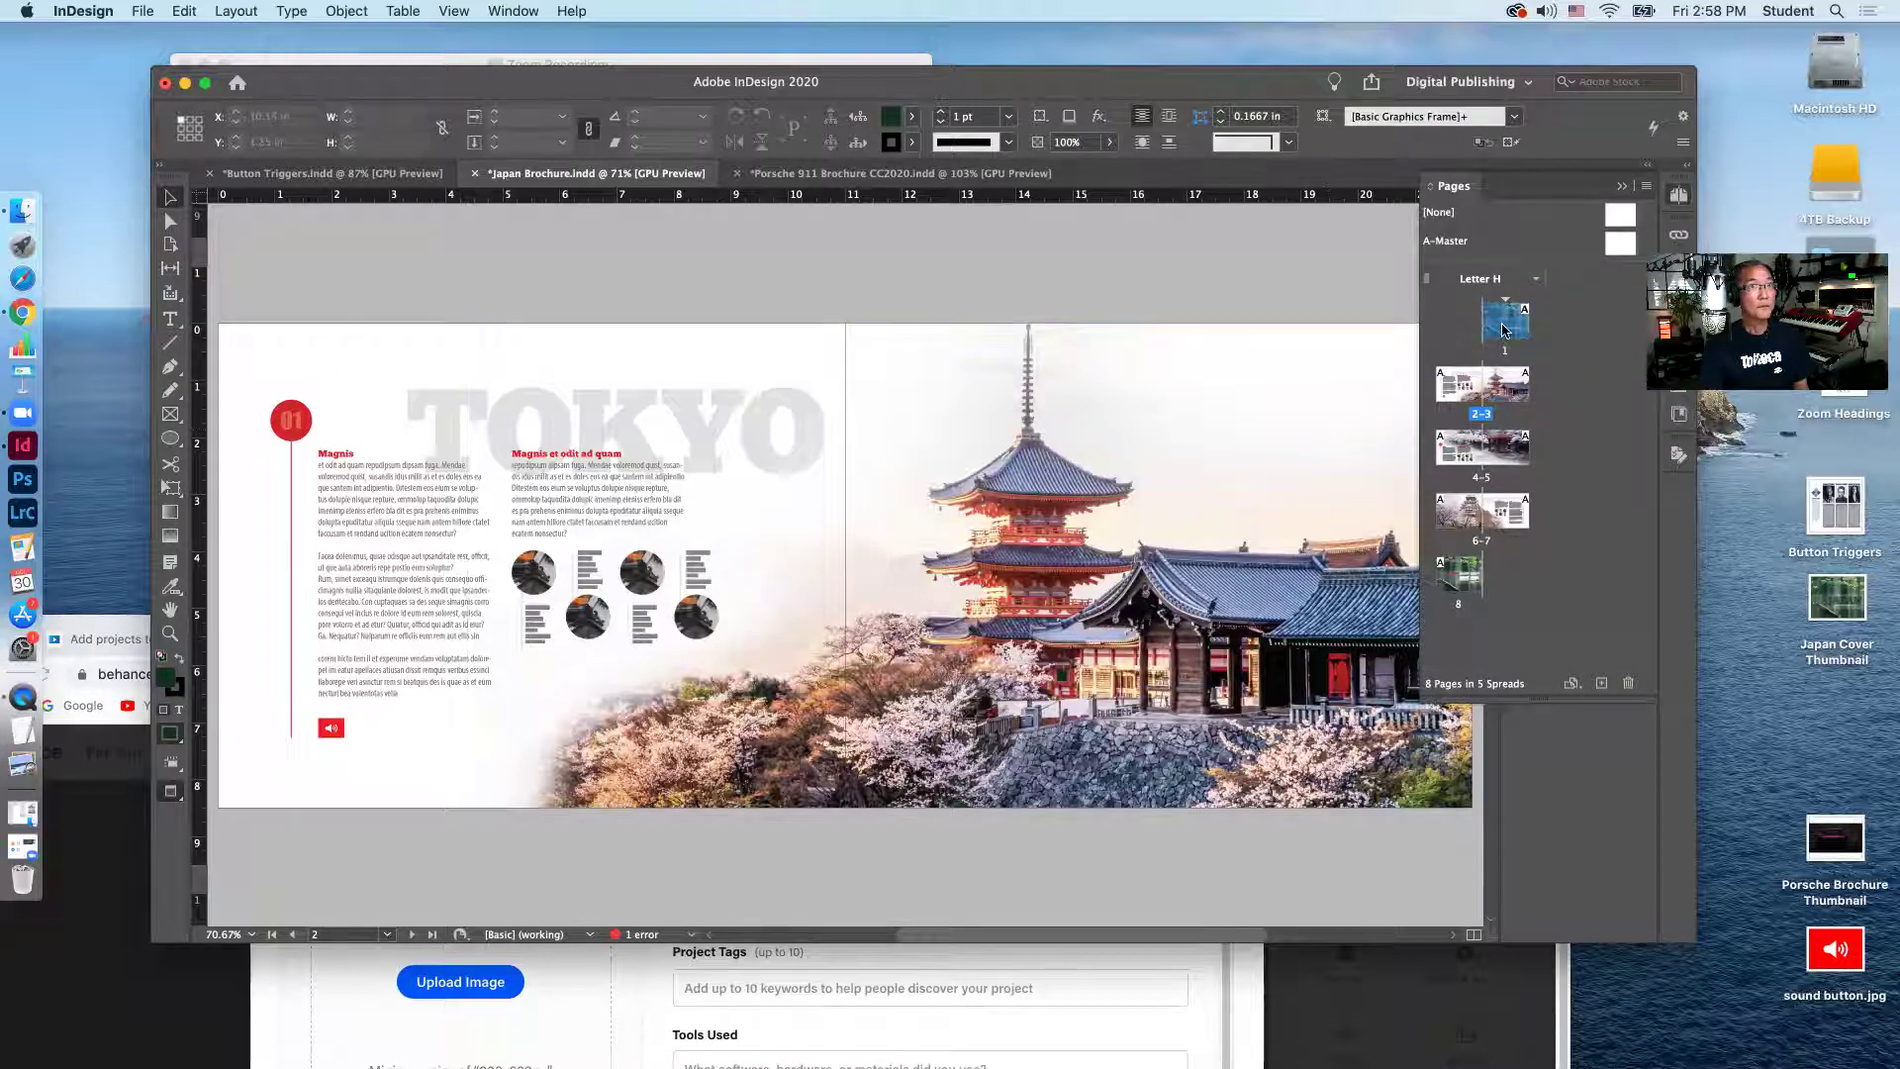
pyautogui.doubleClick(1503, 330)
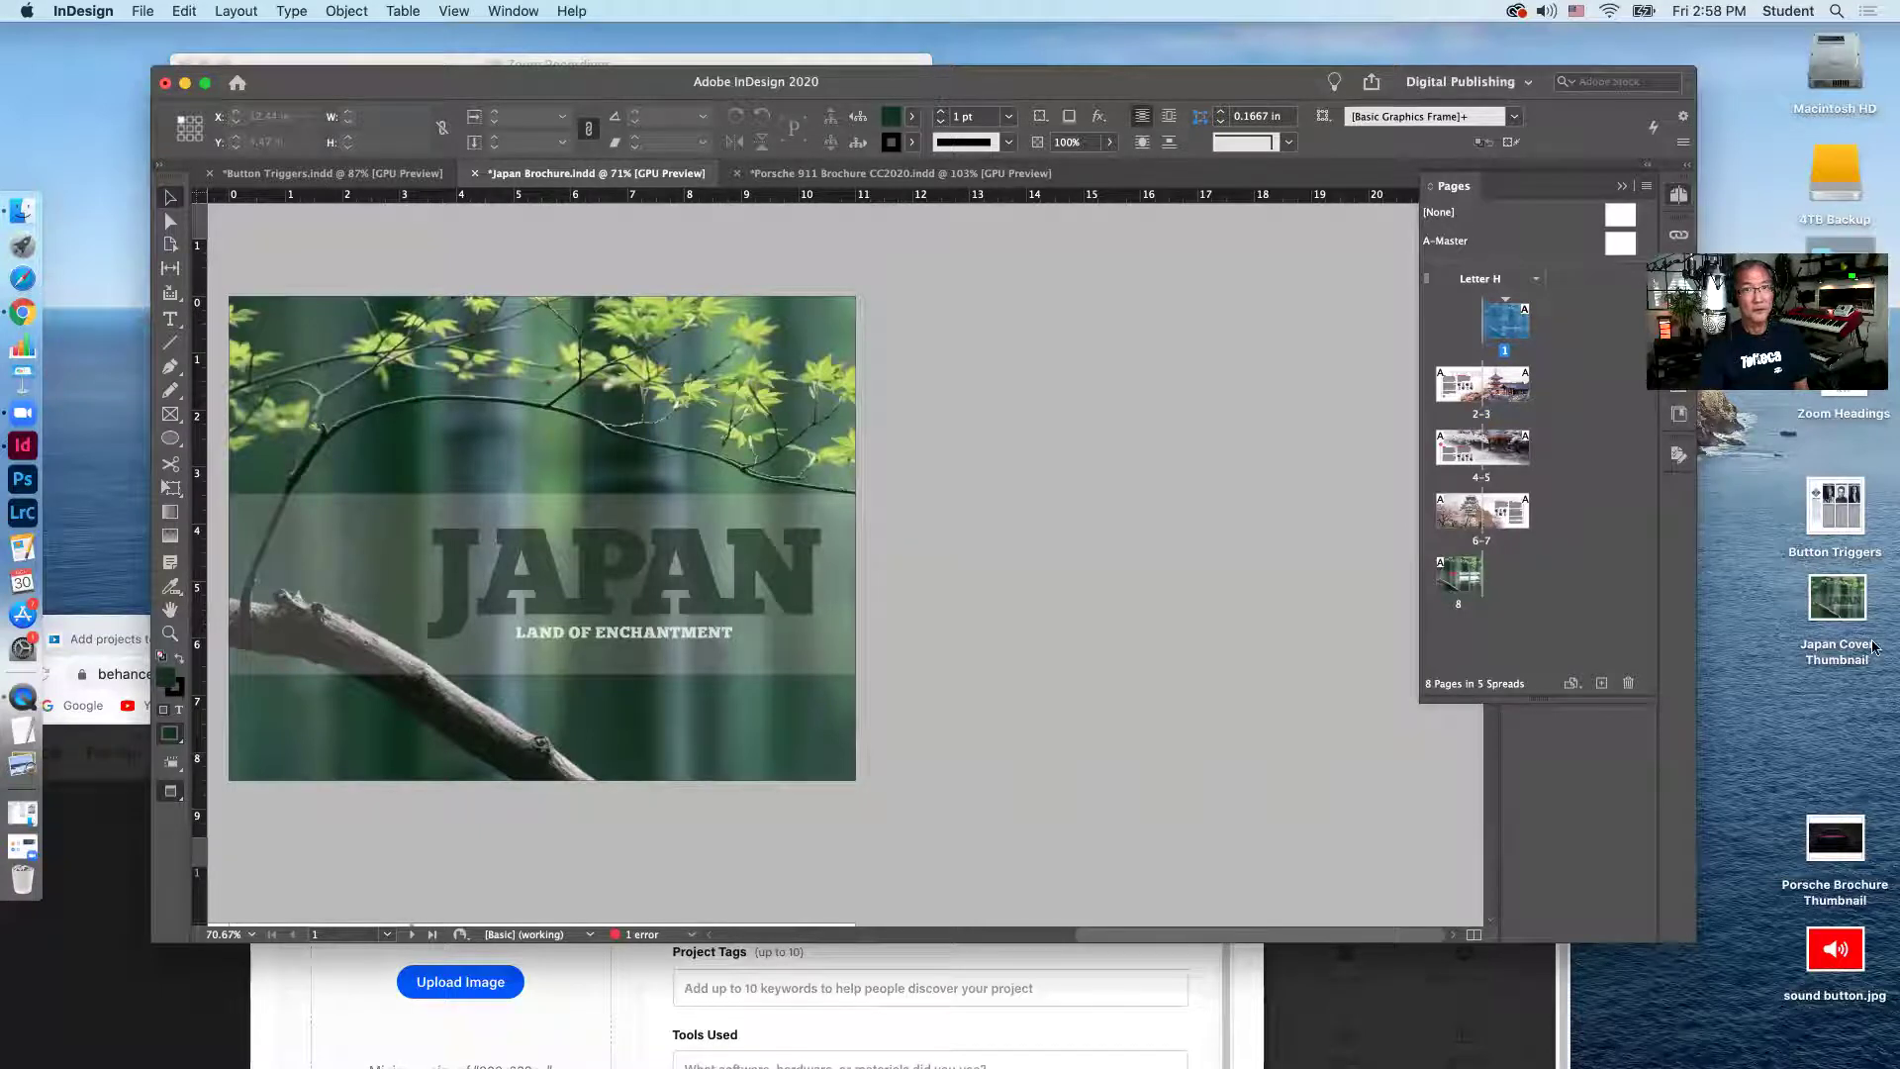
# Upload Japan Cover Thumbnail from the Desktop as the Behance project cover, zoomed fully out.
pyautogui.click(1312, 1021)
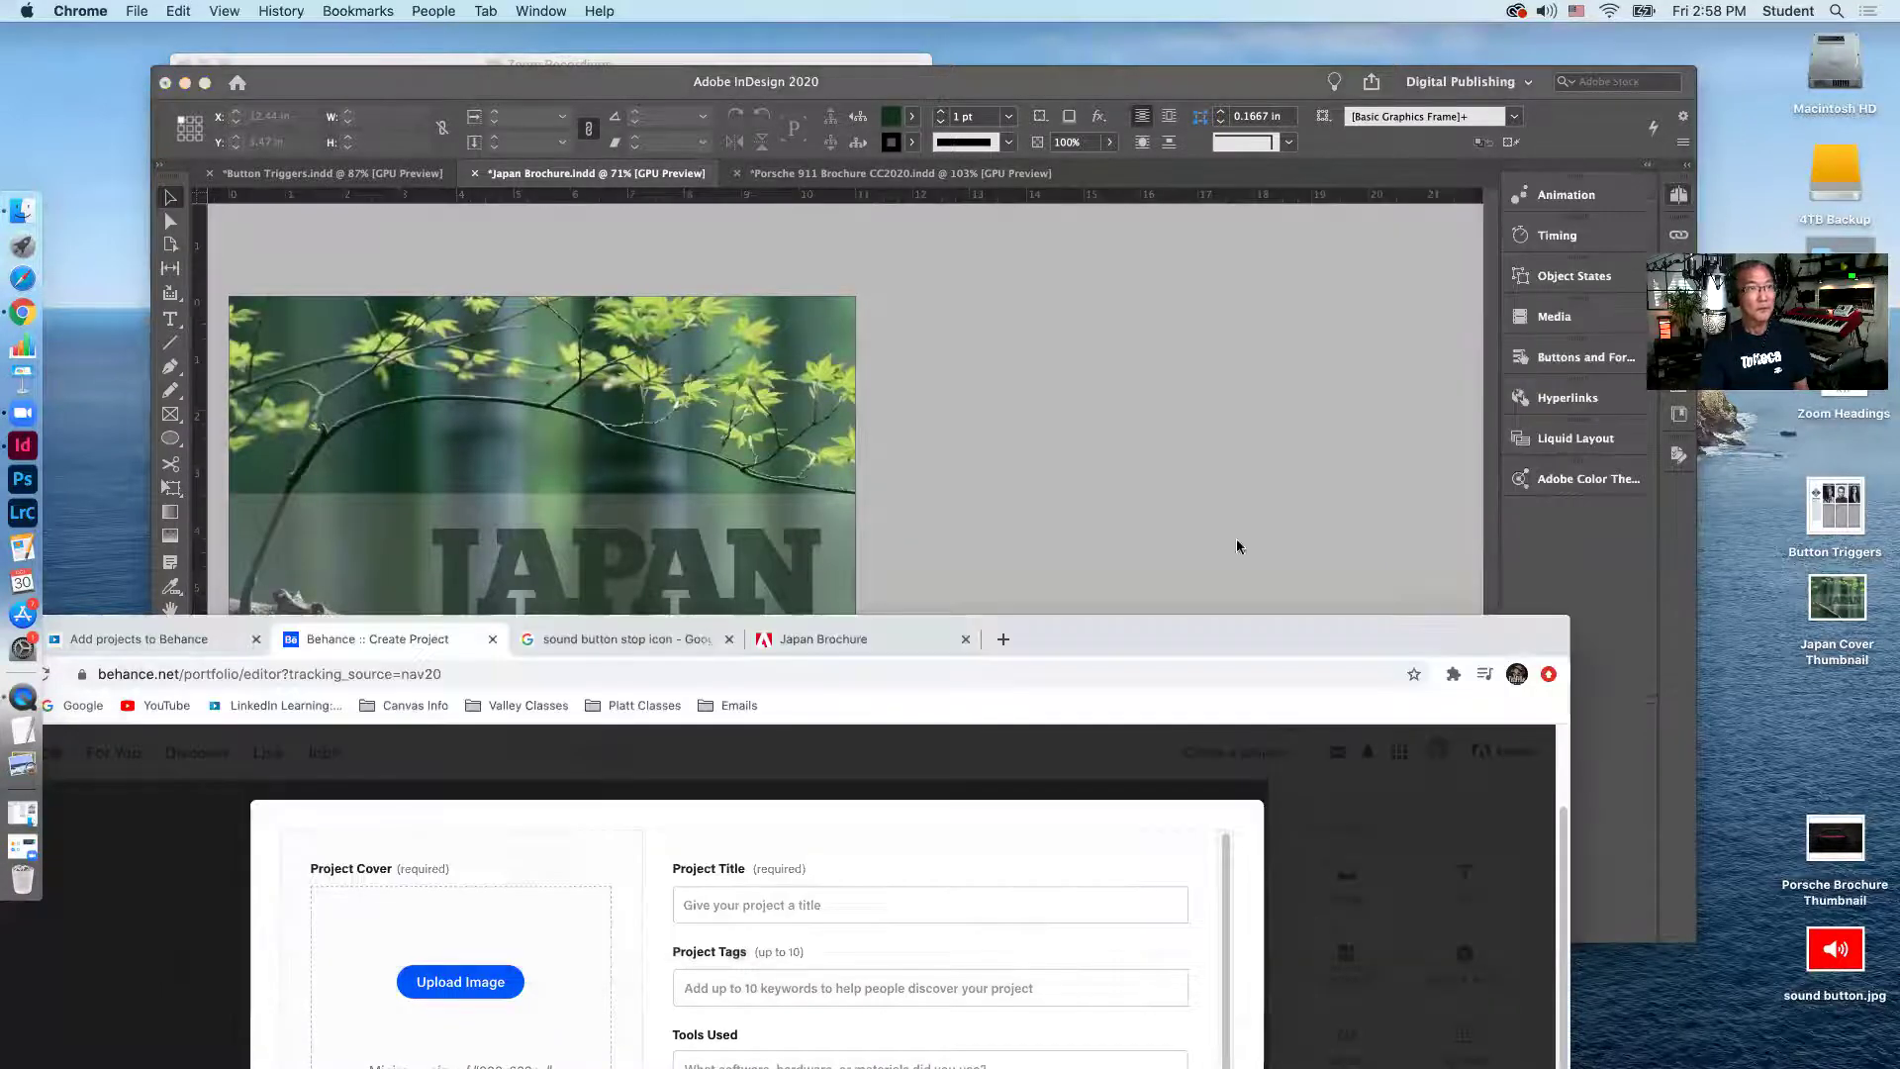
pyautogui.doubleClick(1219, 623)
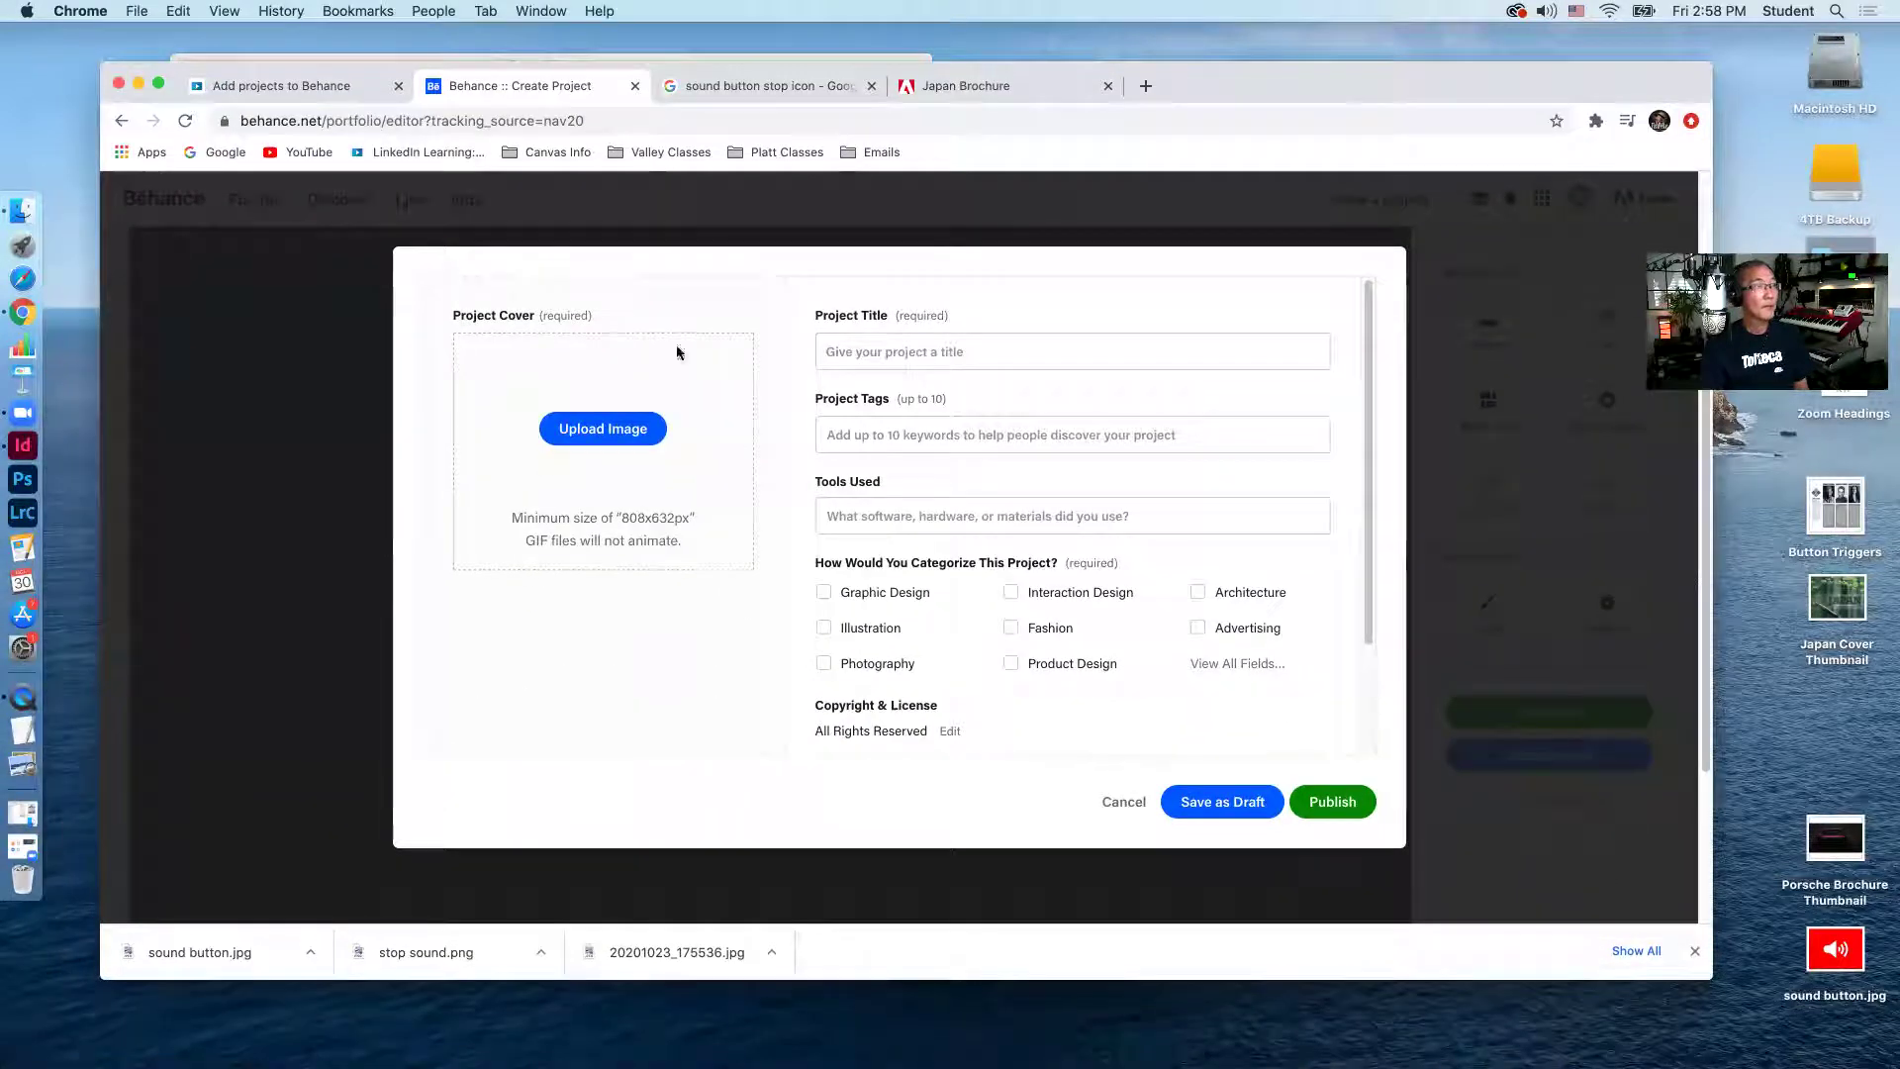
pyautogui.click(589, 429)
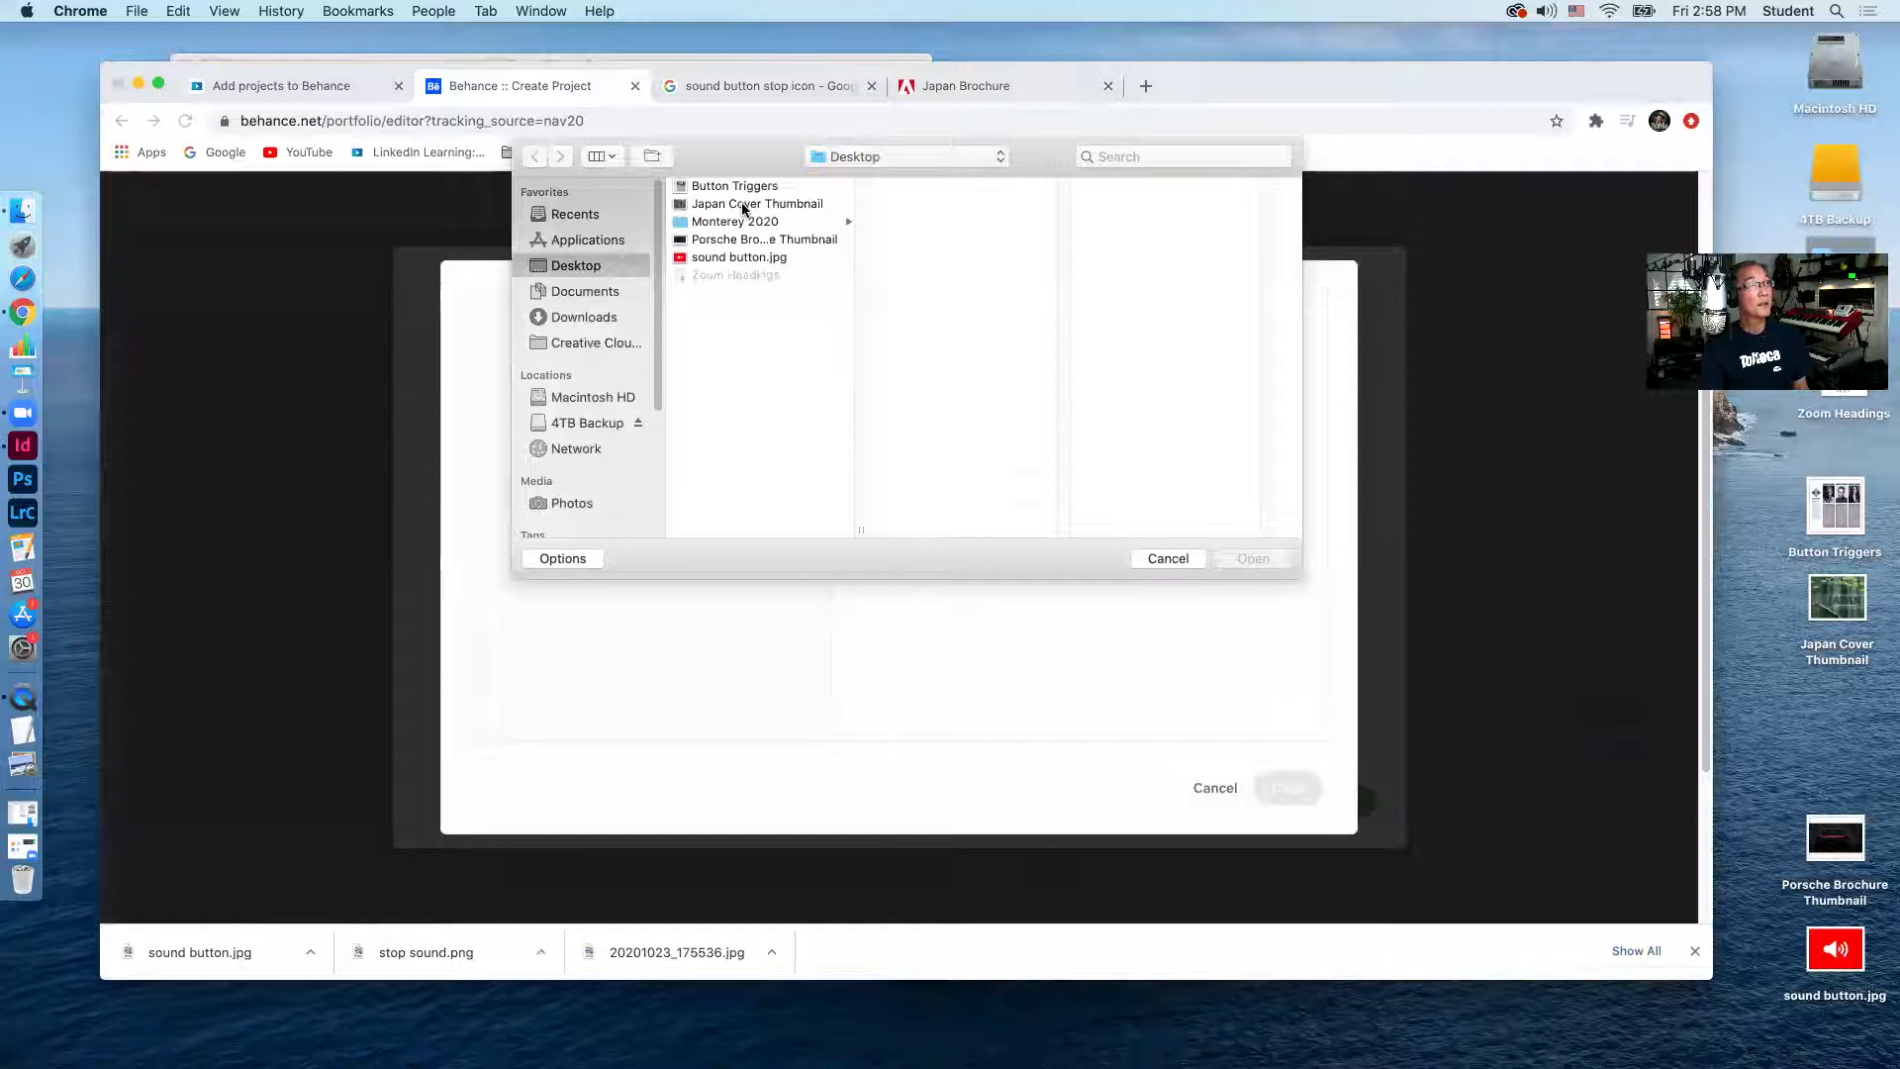
pyautogui.click(743, 206)
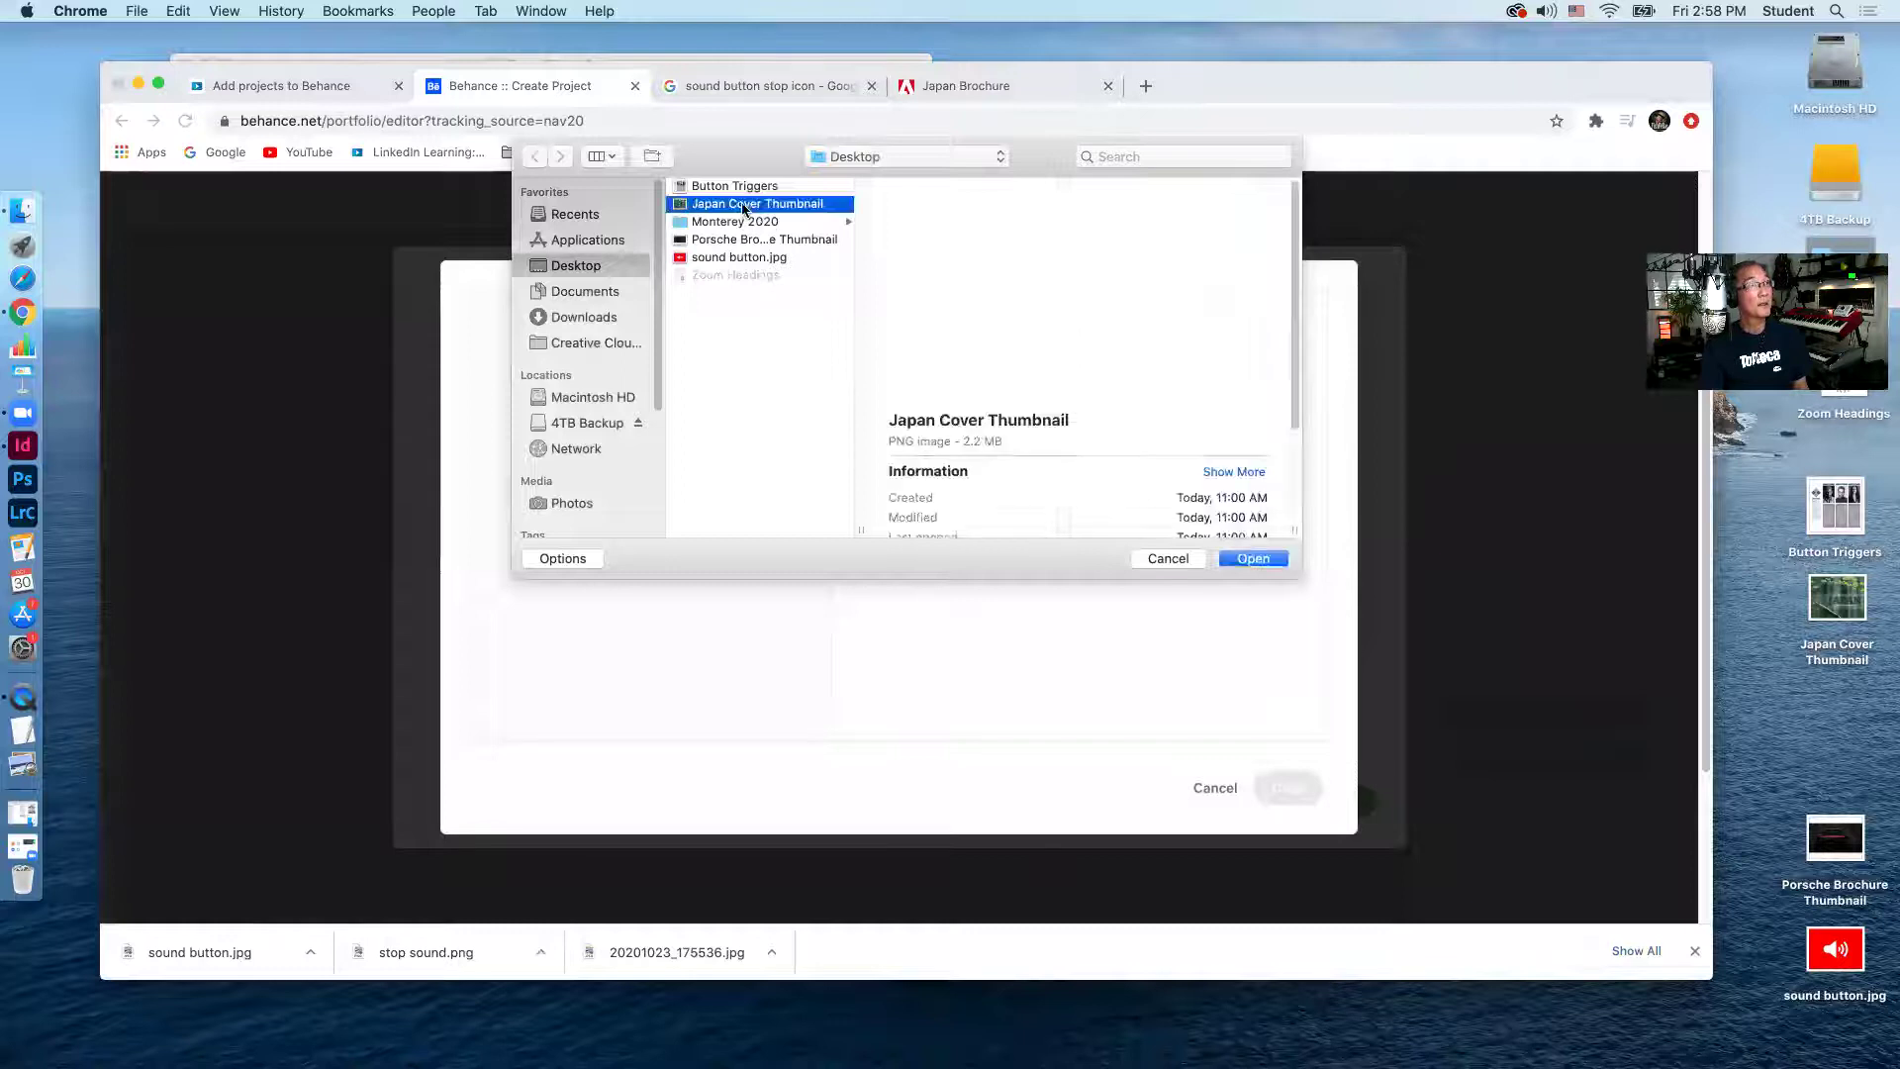
pyautogui.click(1252, 559)
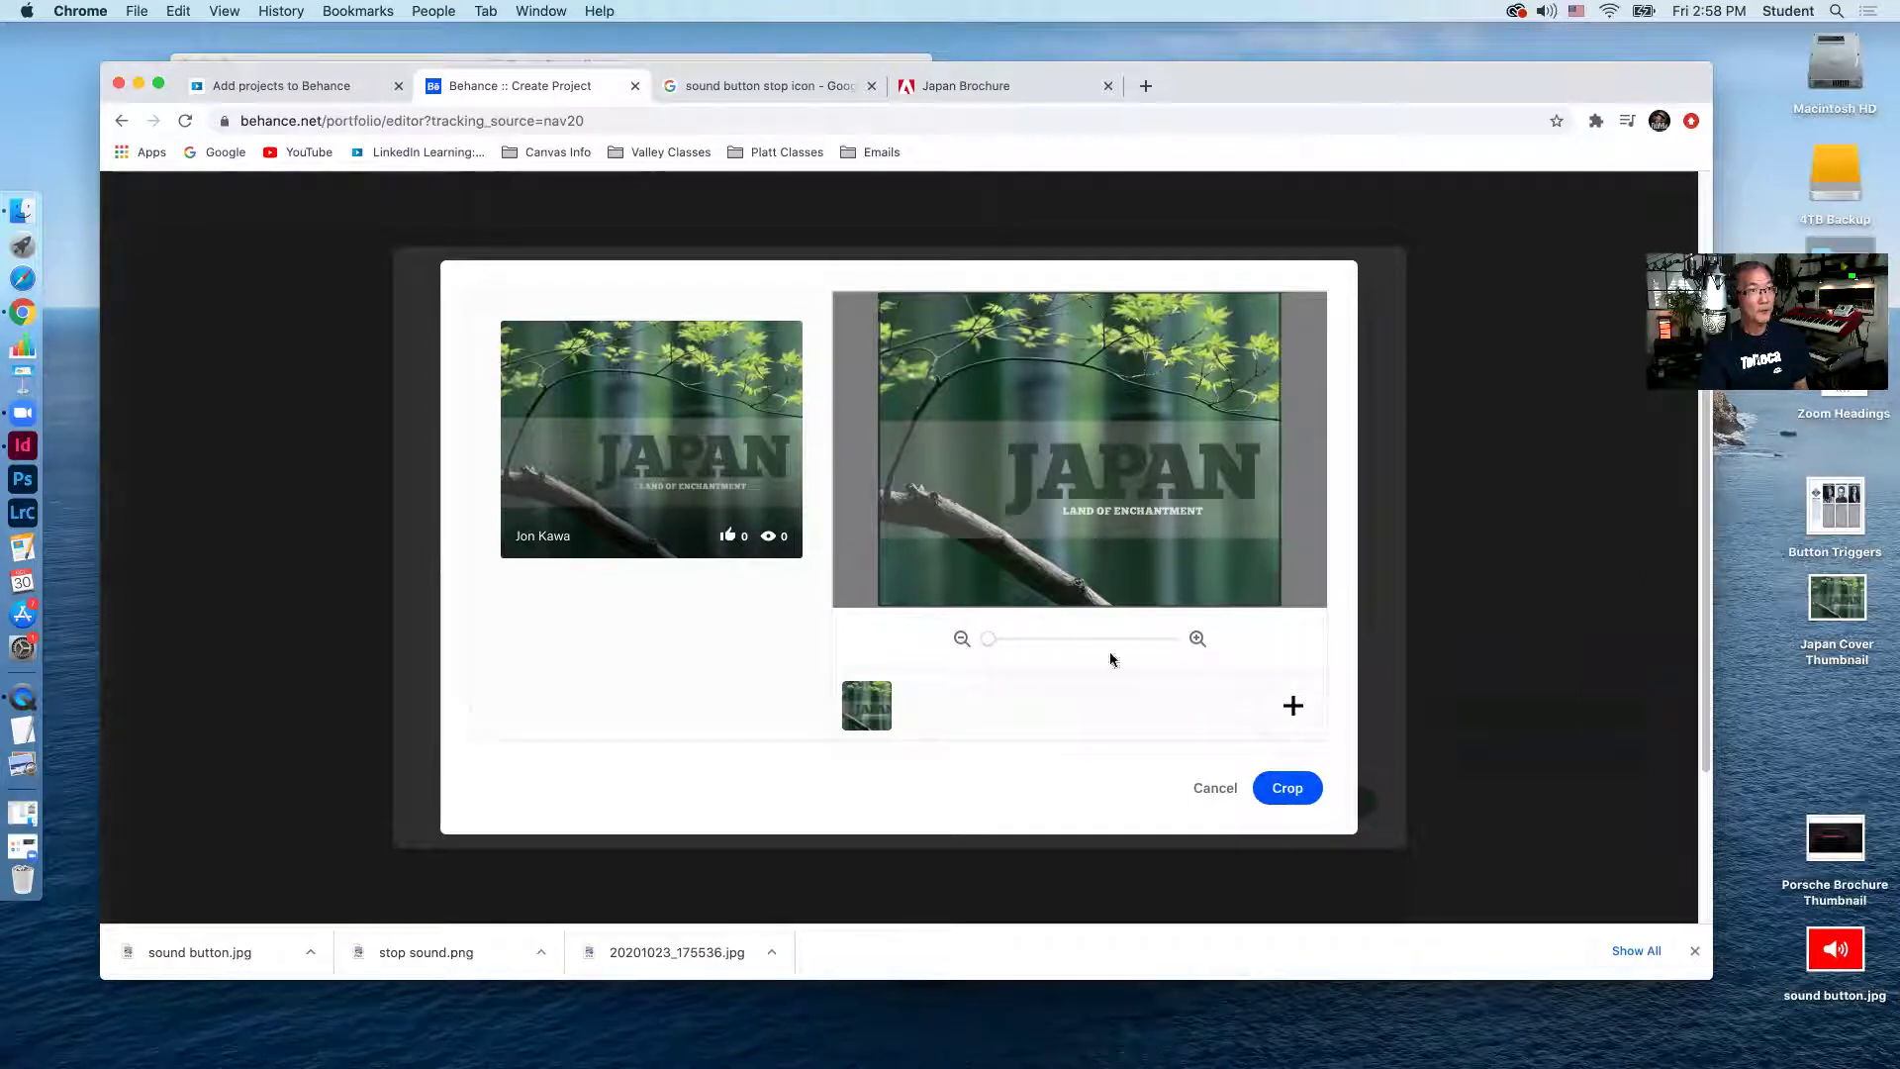
pyautogui.moveTo(989, 639)
pyautogui.mouseDown()
pyautogui.moveTo(1111, 653)
pyautogui.moveTo(966, 645)
pyautogui.mouseUp()
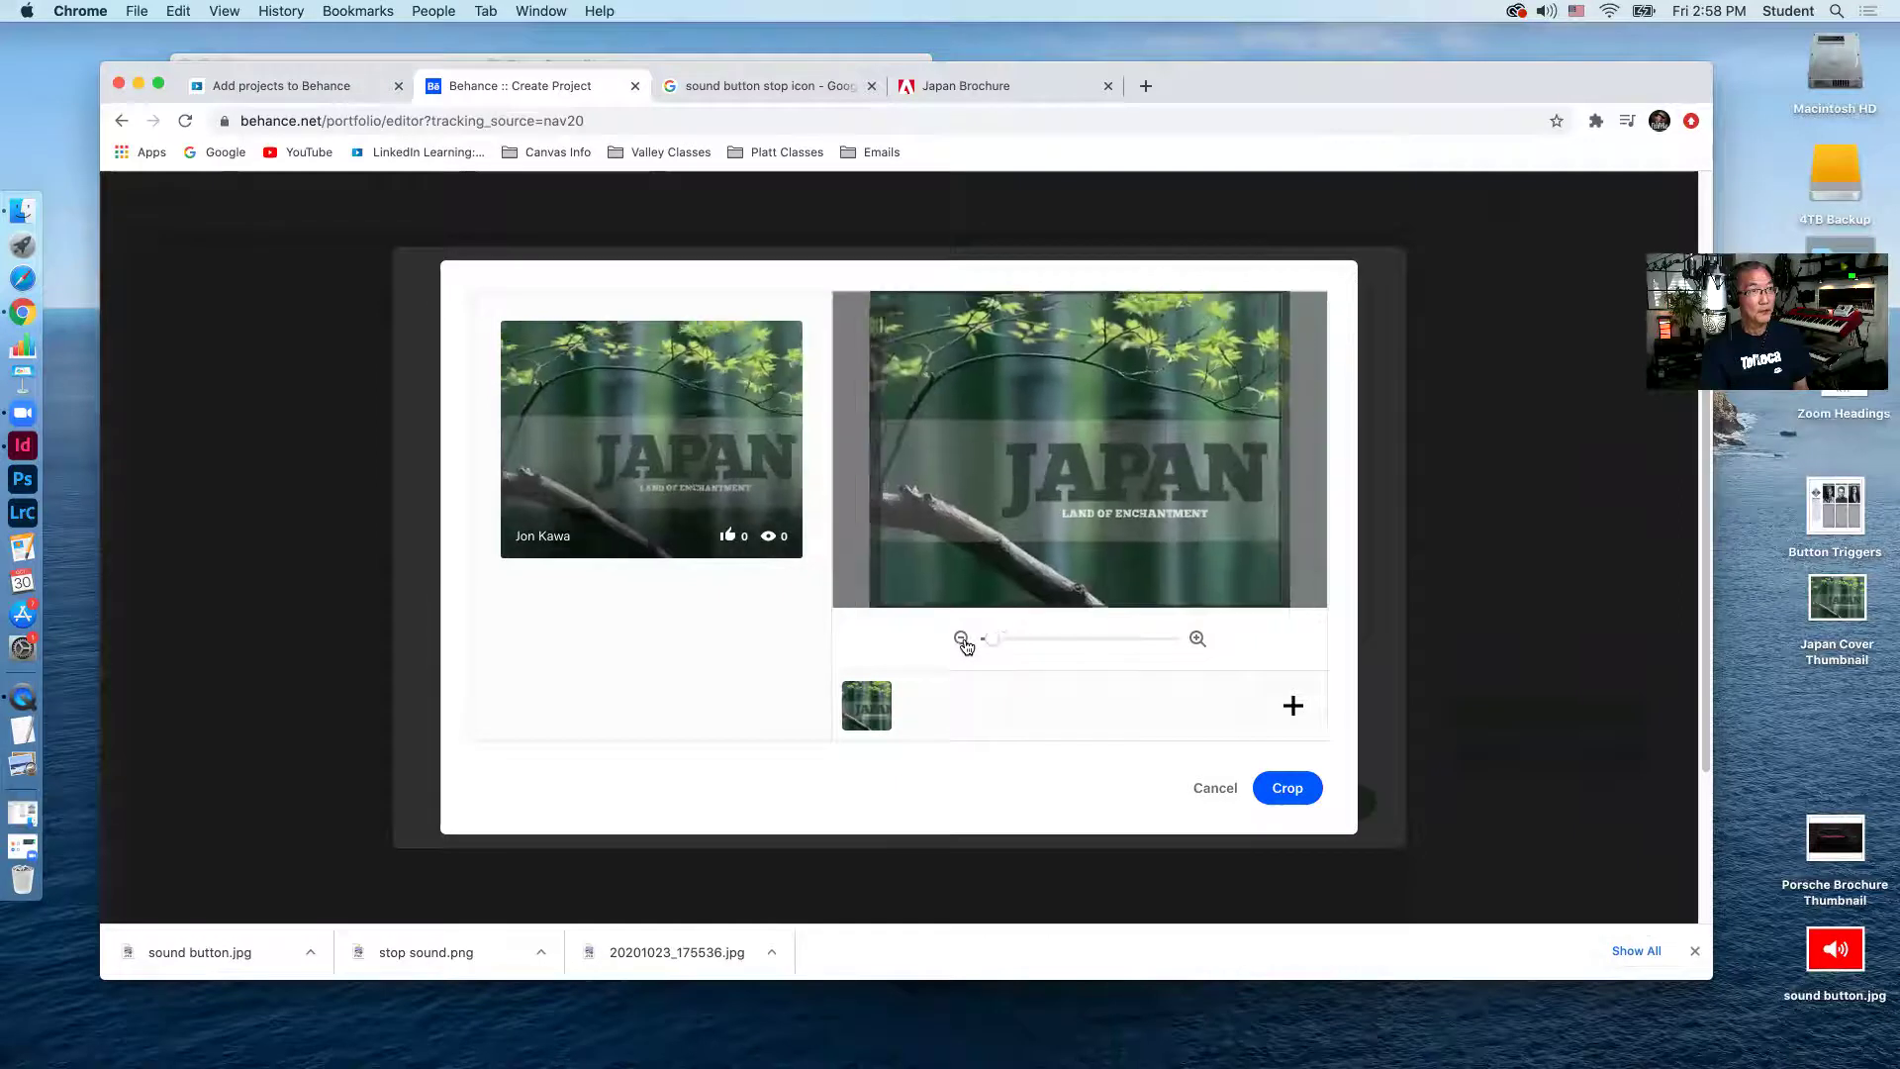
pyautogui.click(963, 641)
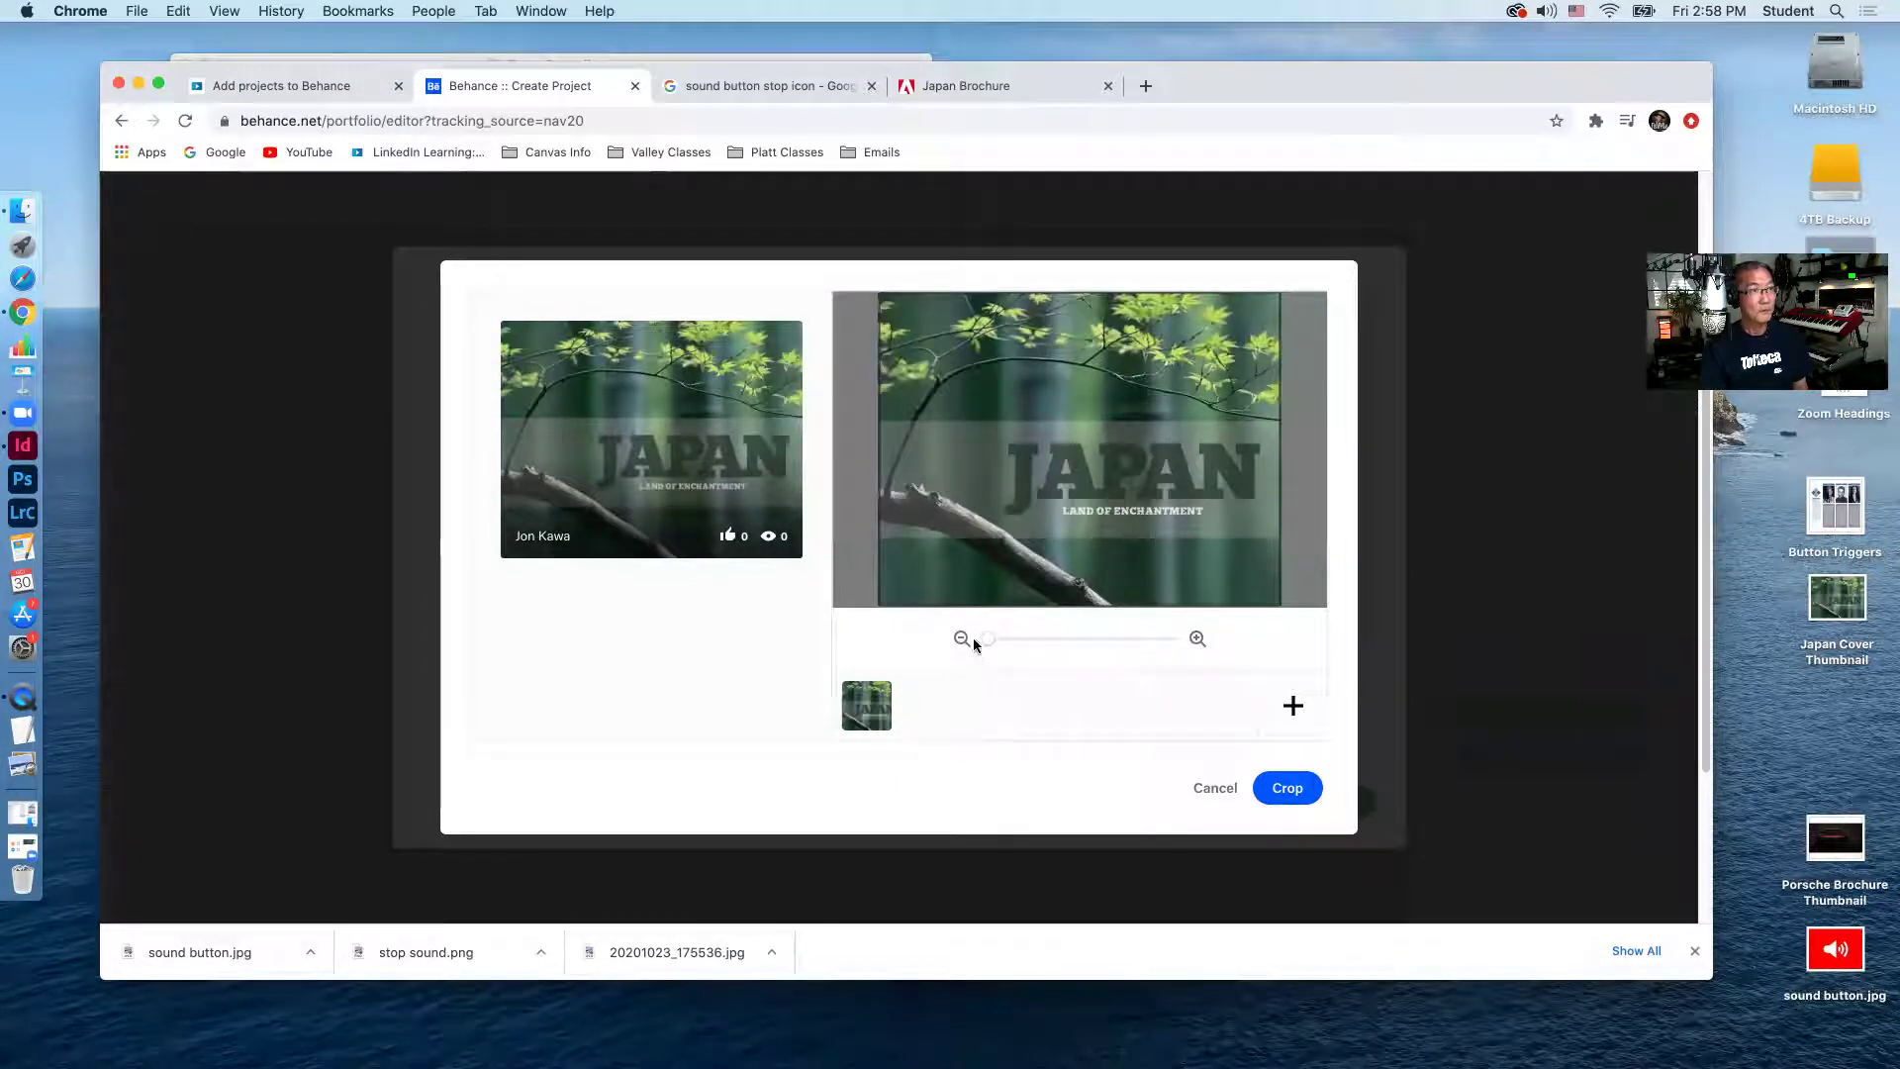
# Apply the cover crop and title the project 'Japan Brochure Example'.
pyautogui.click(1289, 790)
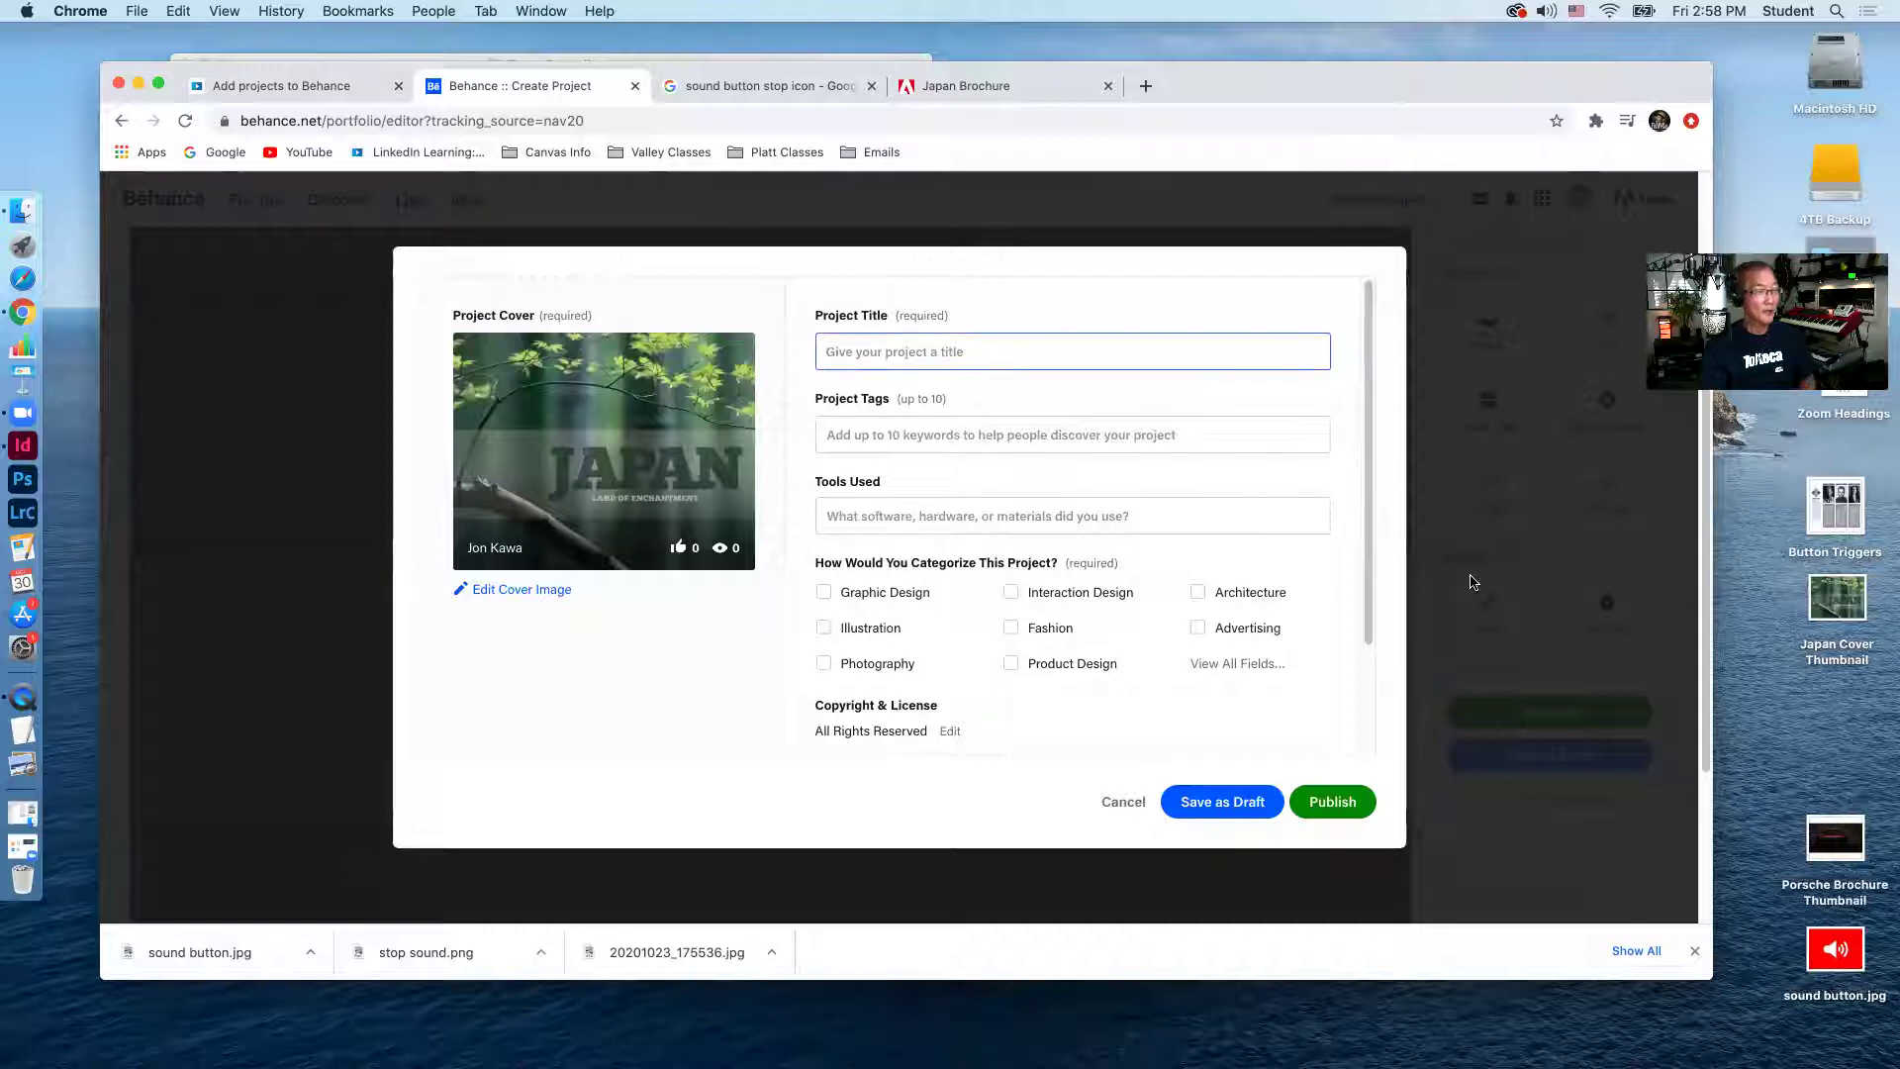
pyautogui.write('Jap')
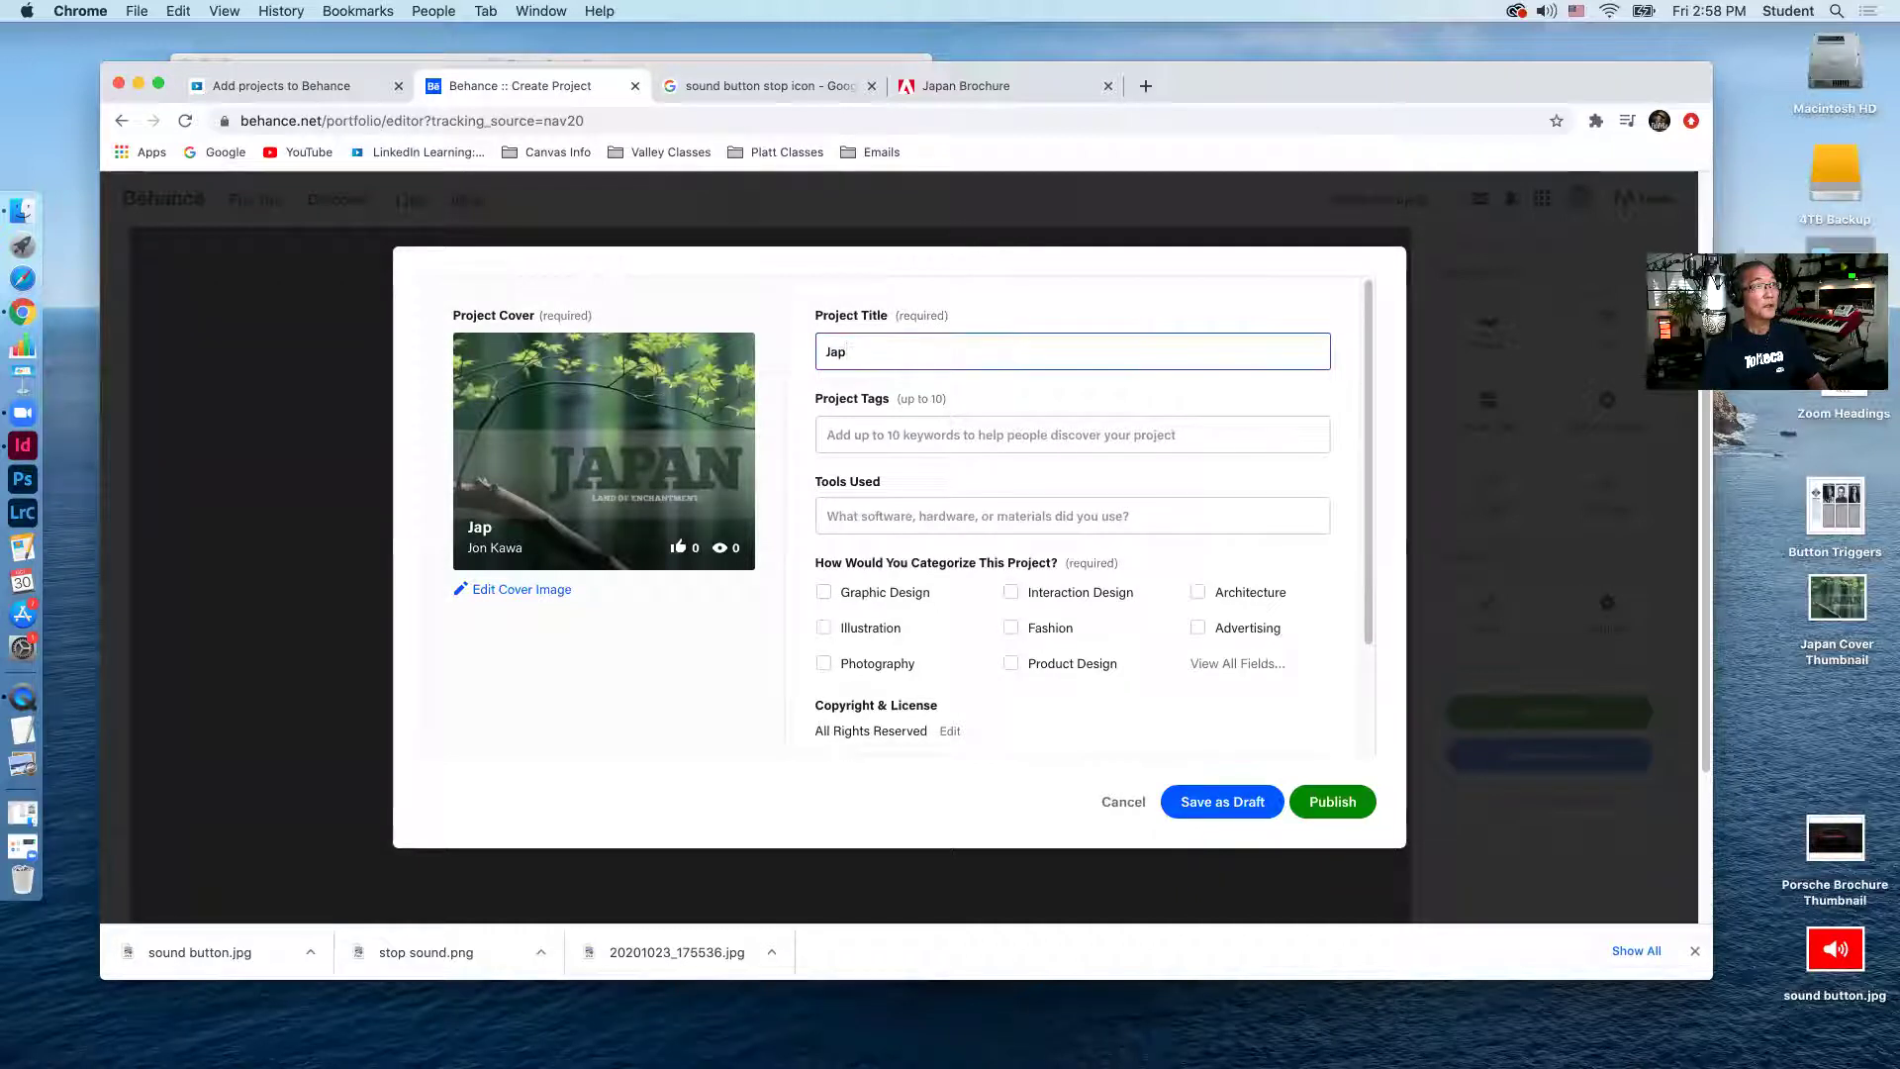
pyautogui.write('an Brochu')
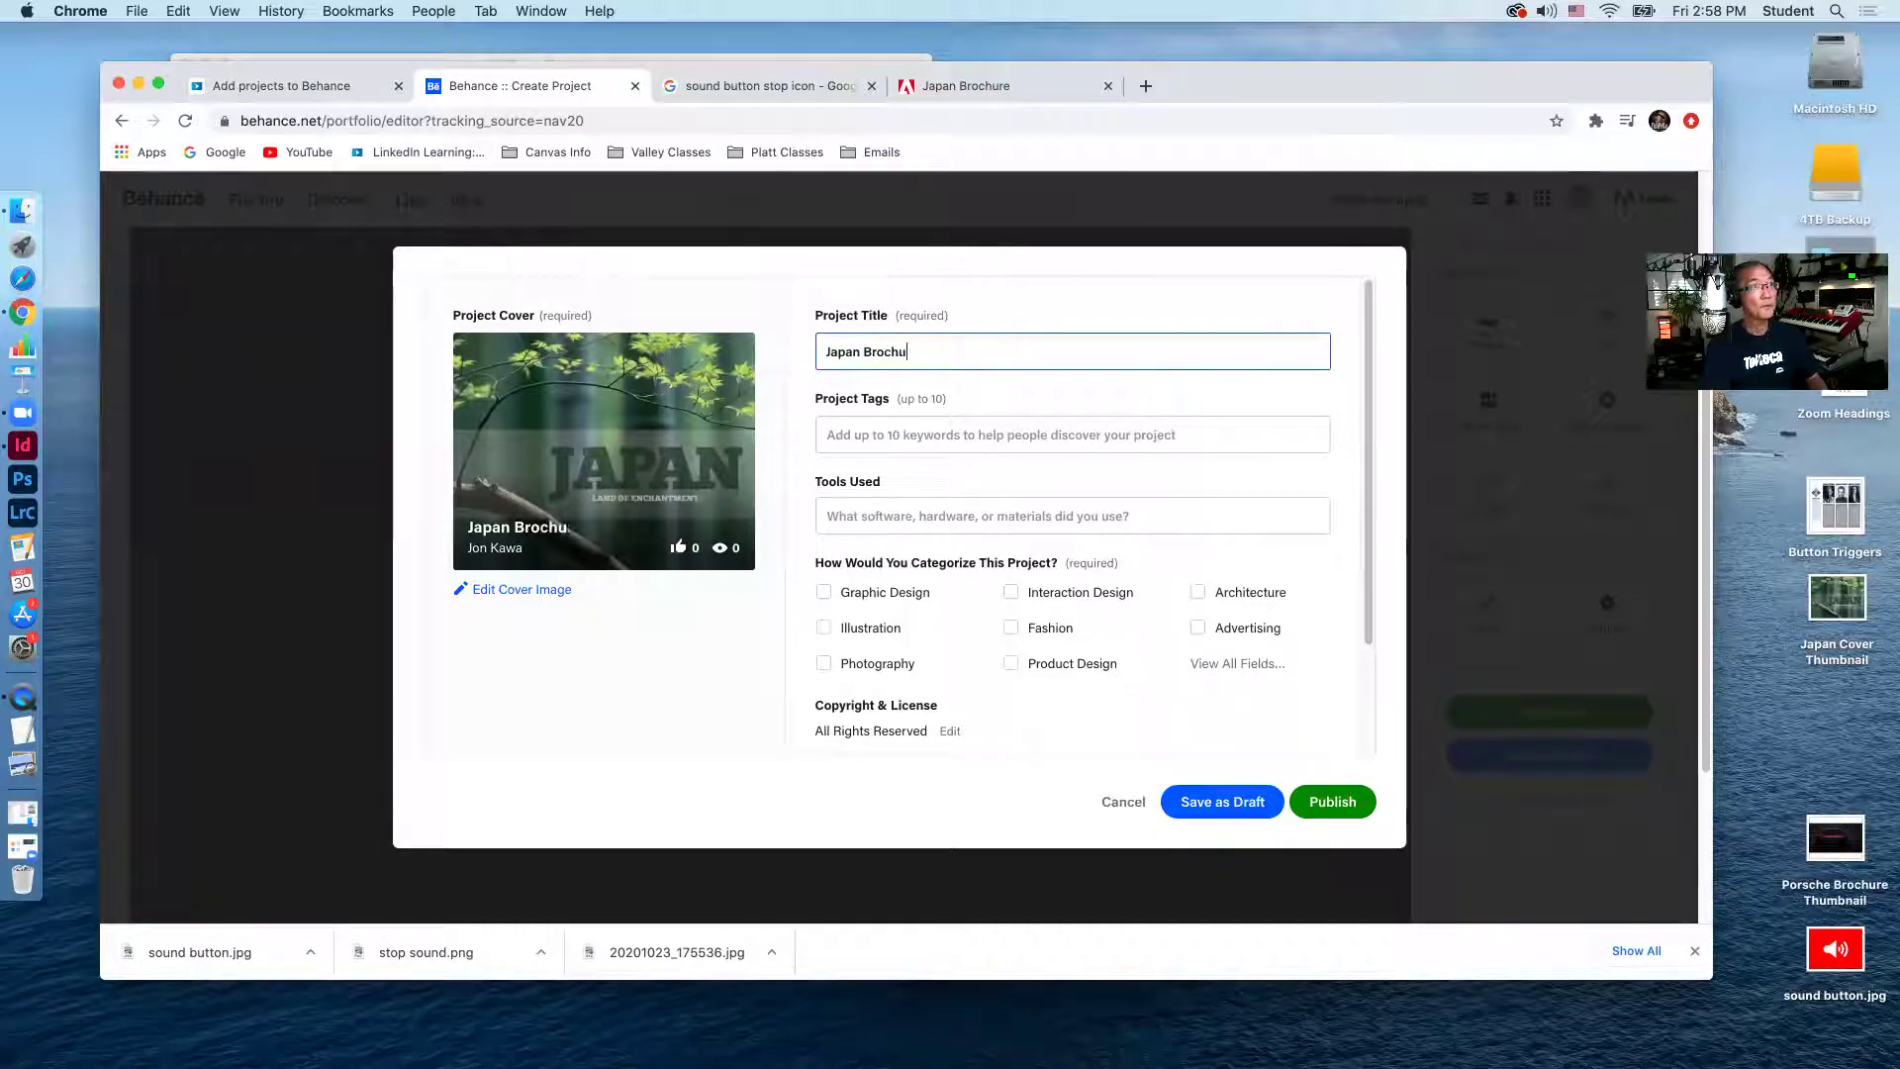
pyautogui.write('re Ex')
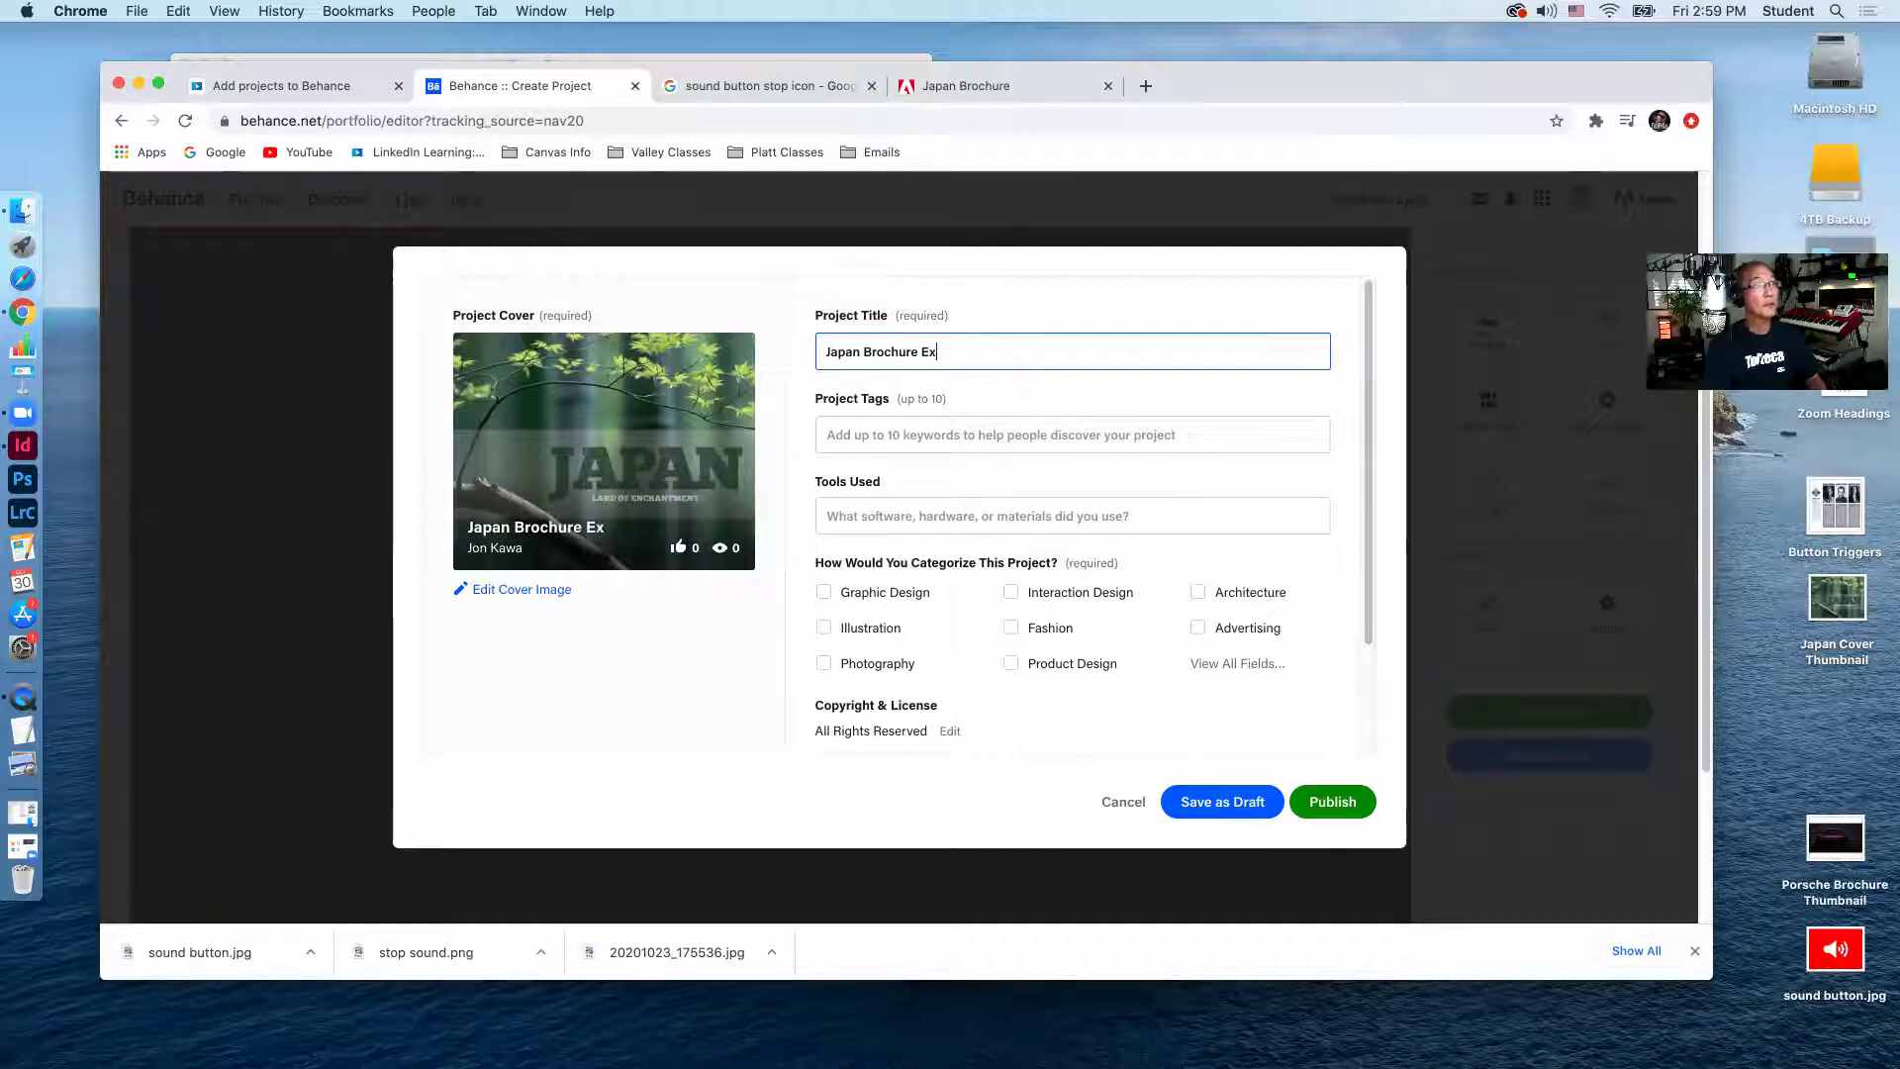
pyautogui.write('ample')
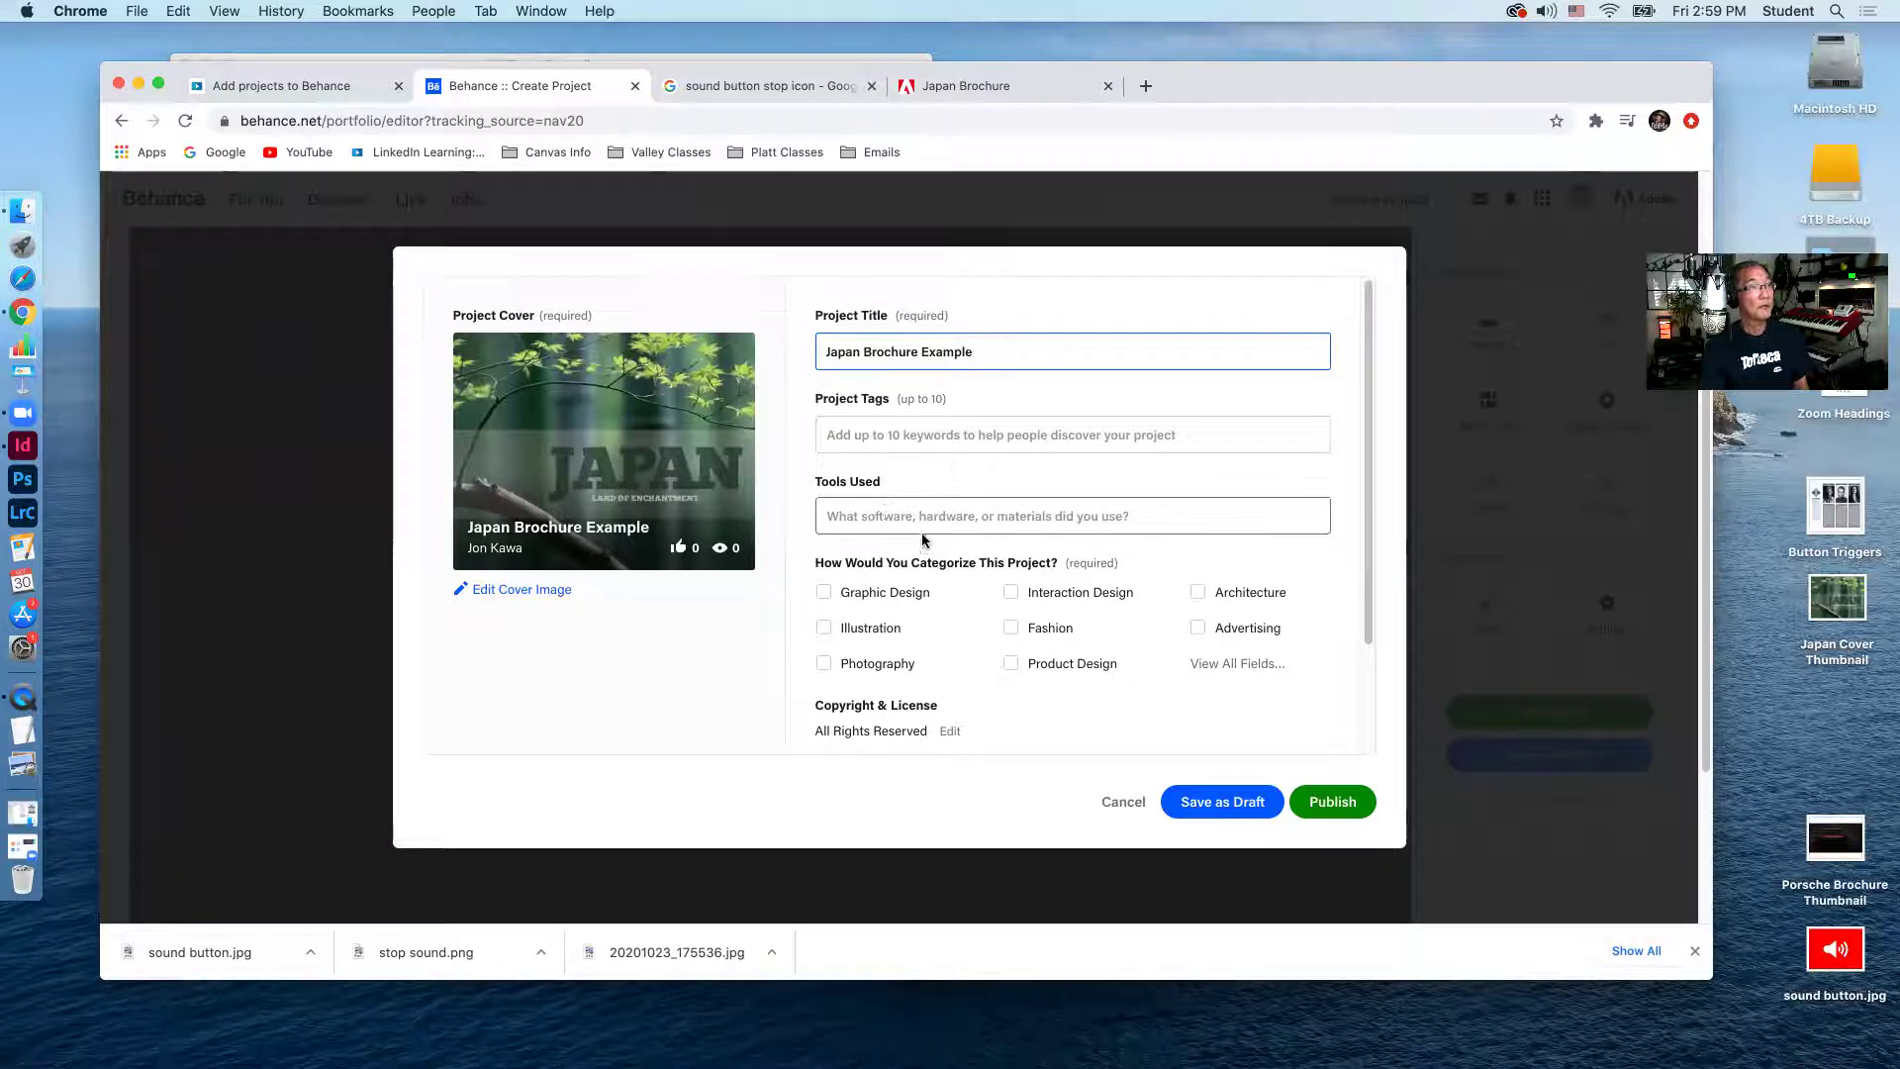
# List Adobe InDesign as the tool, tag Graphic and Interaction Design, and publish.
pyautogui.click(888, 511)
pyautogui.write('Ado')
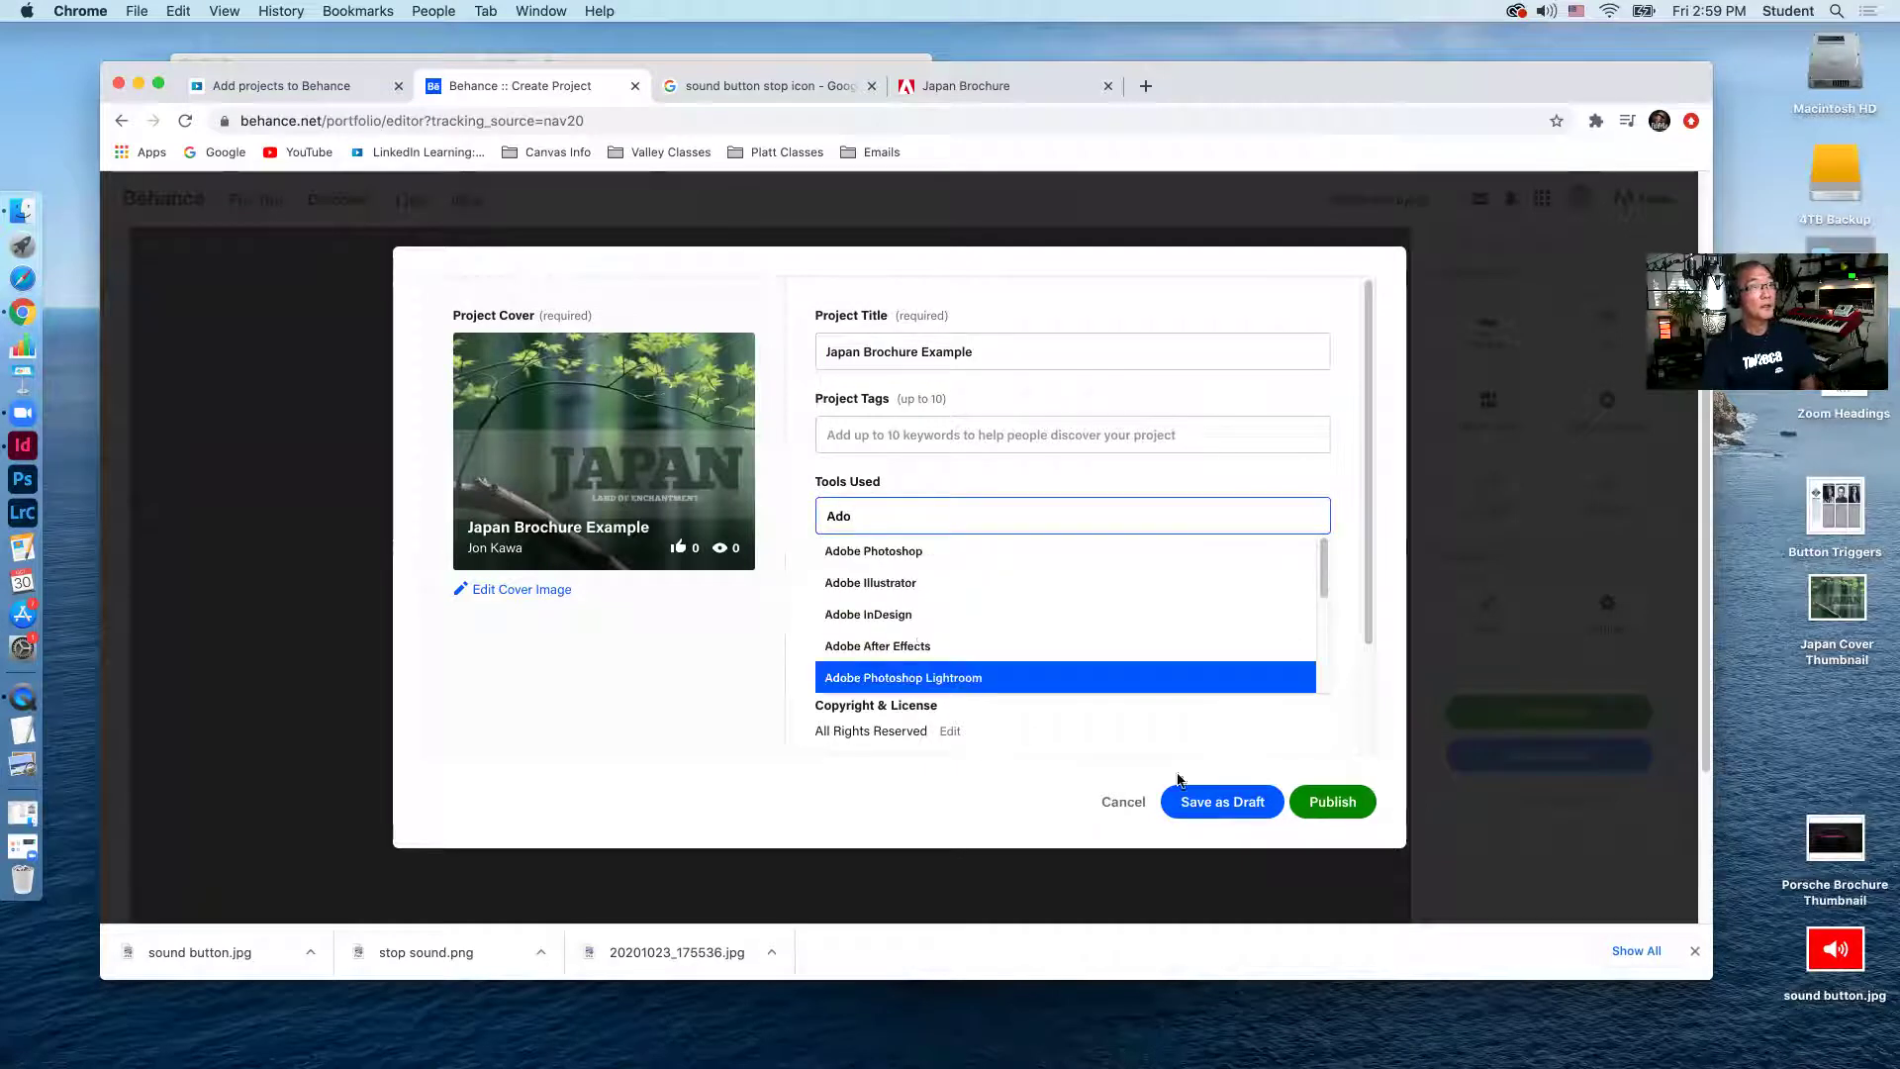
pyautogui.click(891, 613)
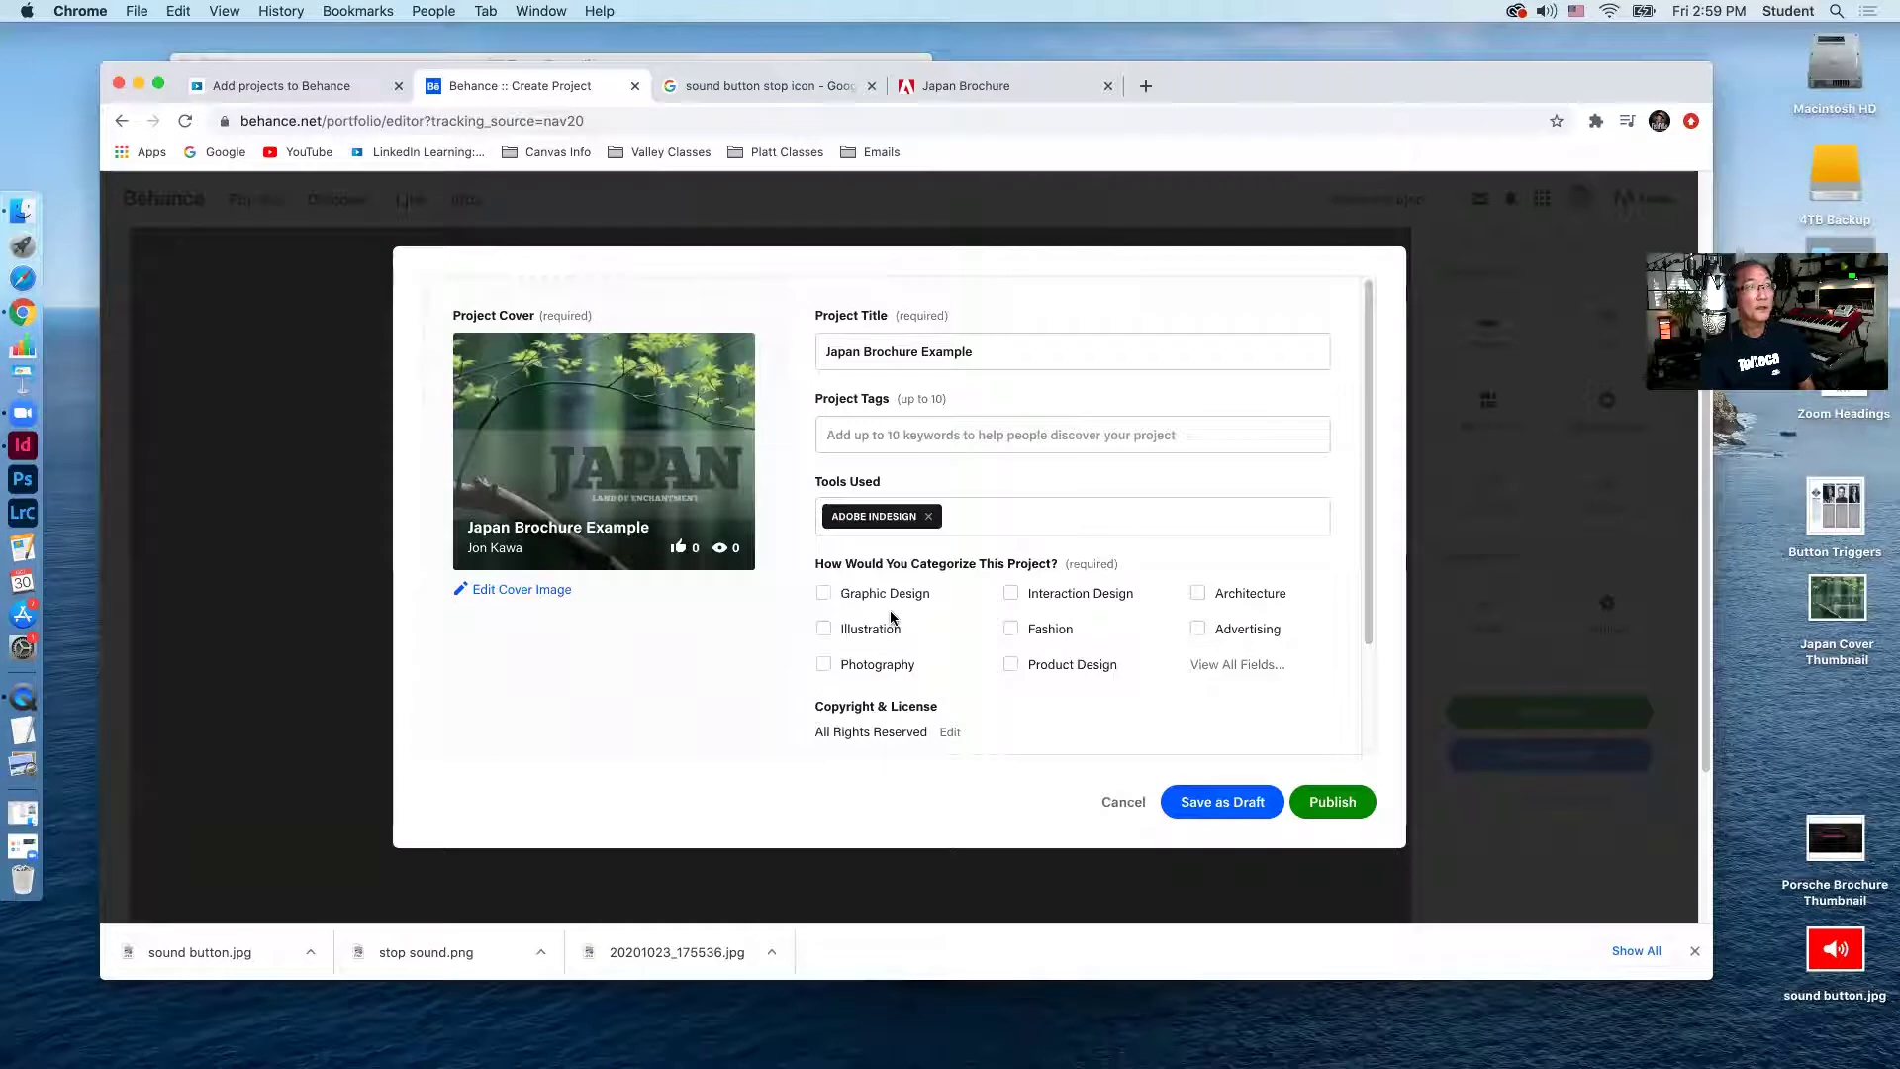
pyautogui.click(823, 594)
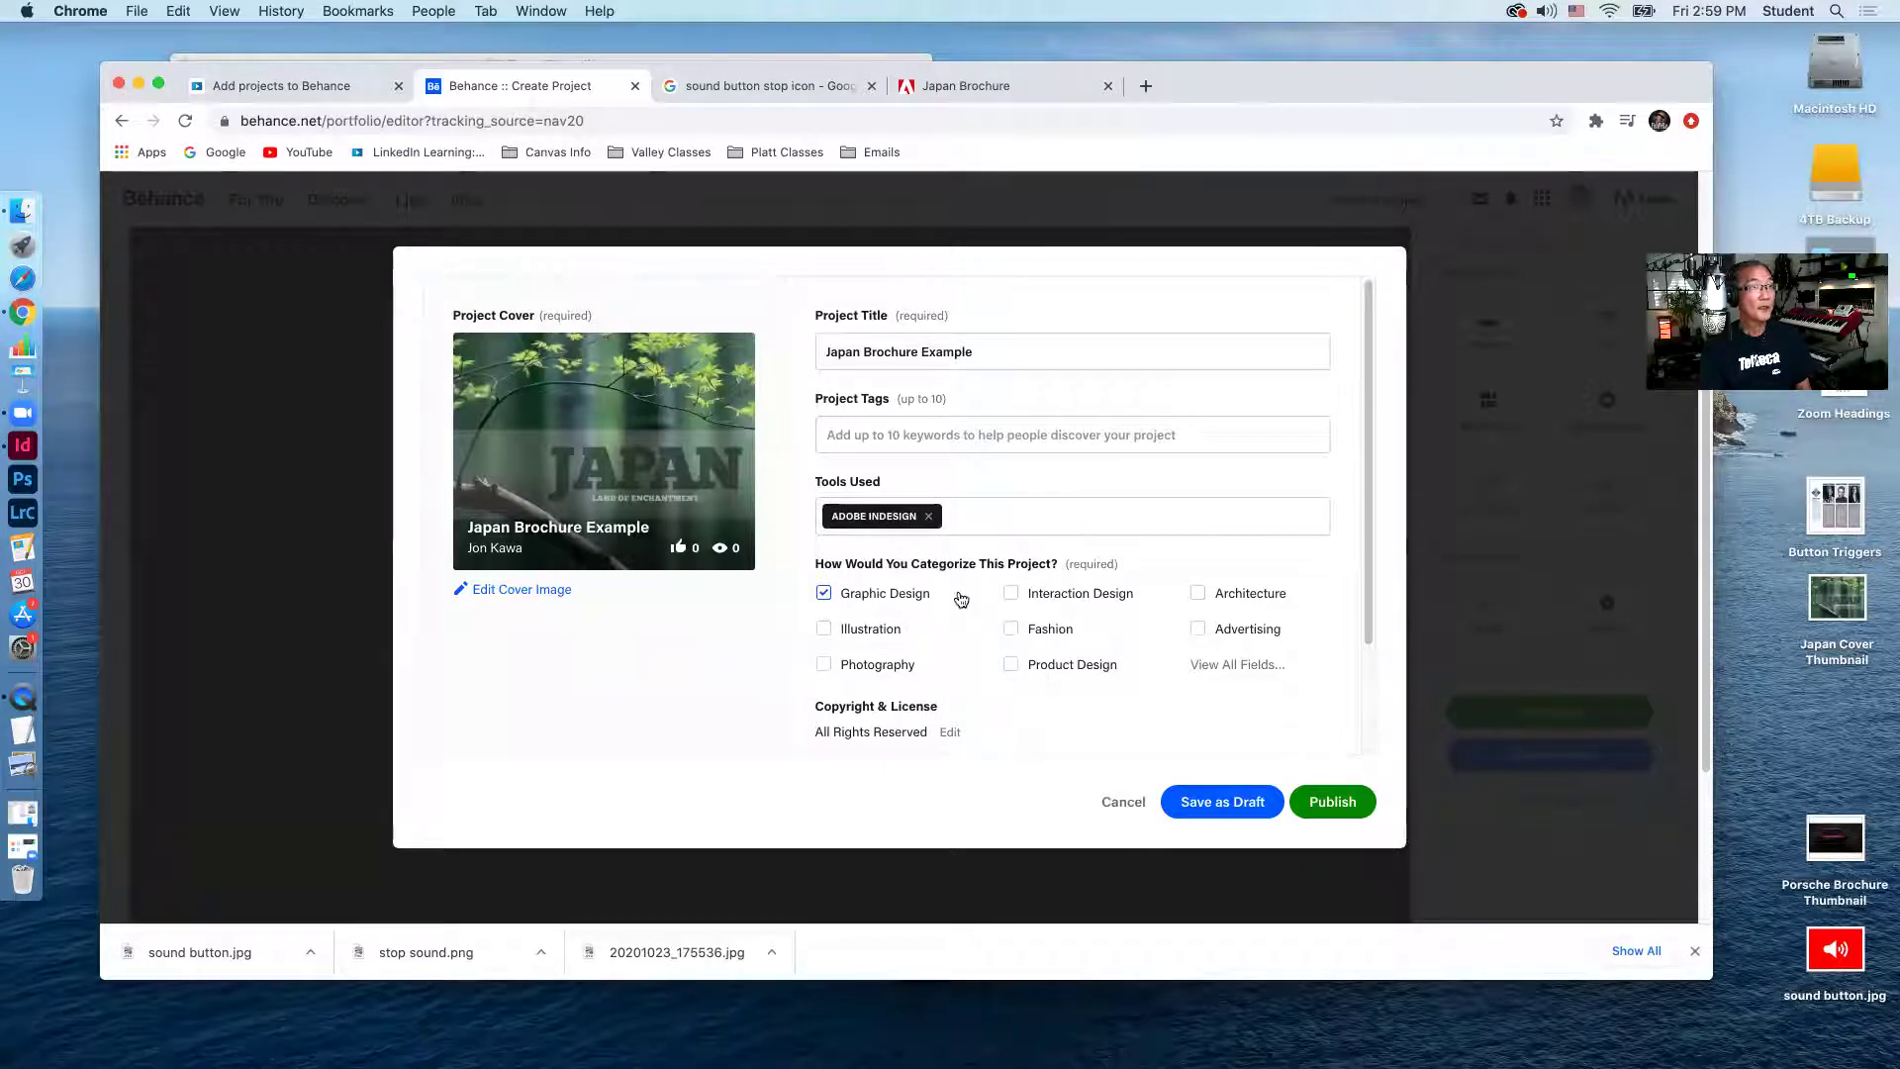
pyautogui.click(1011, 602)
pyautogui.click(1341, 810)
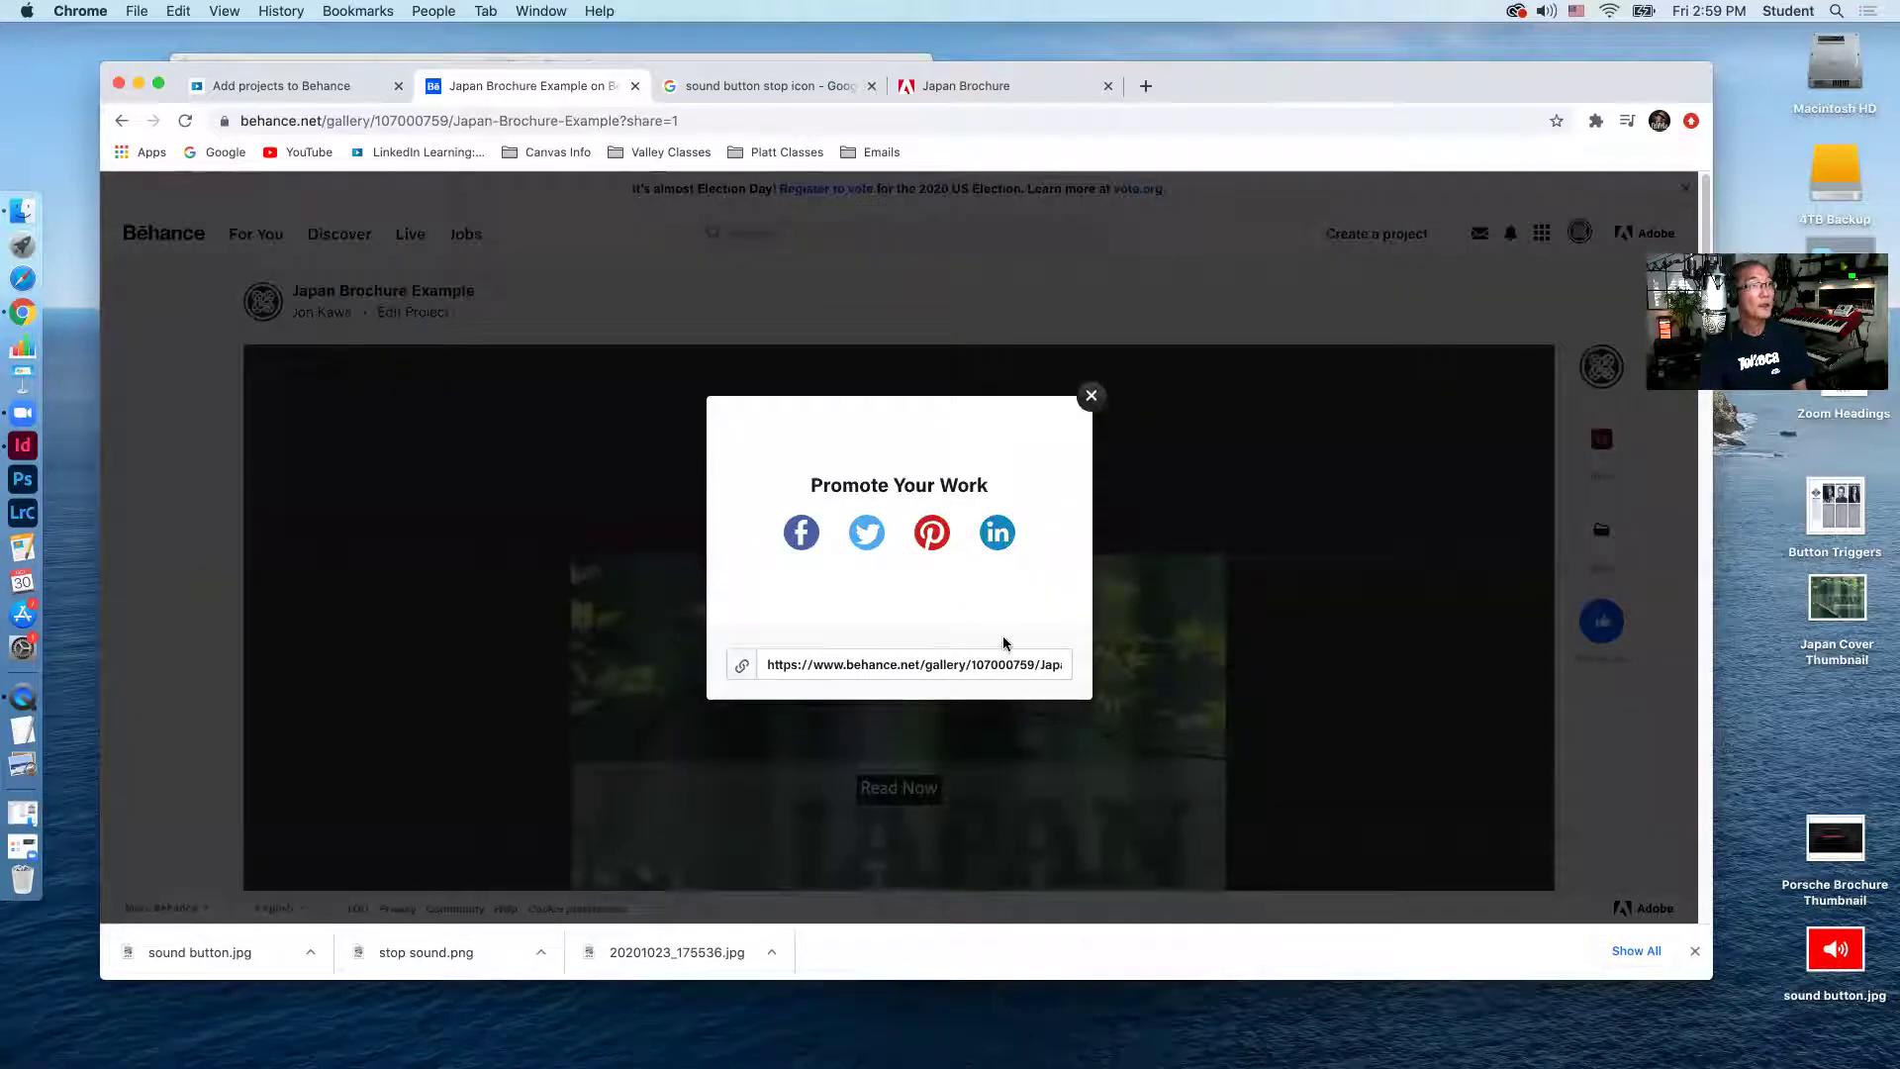
# Copy the published project's link and close the Promote Your Work popup.
pyautogui.click(745, 669)
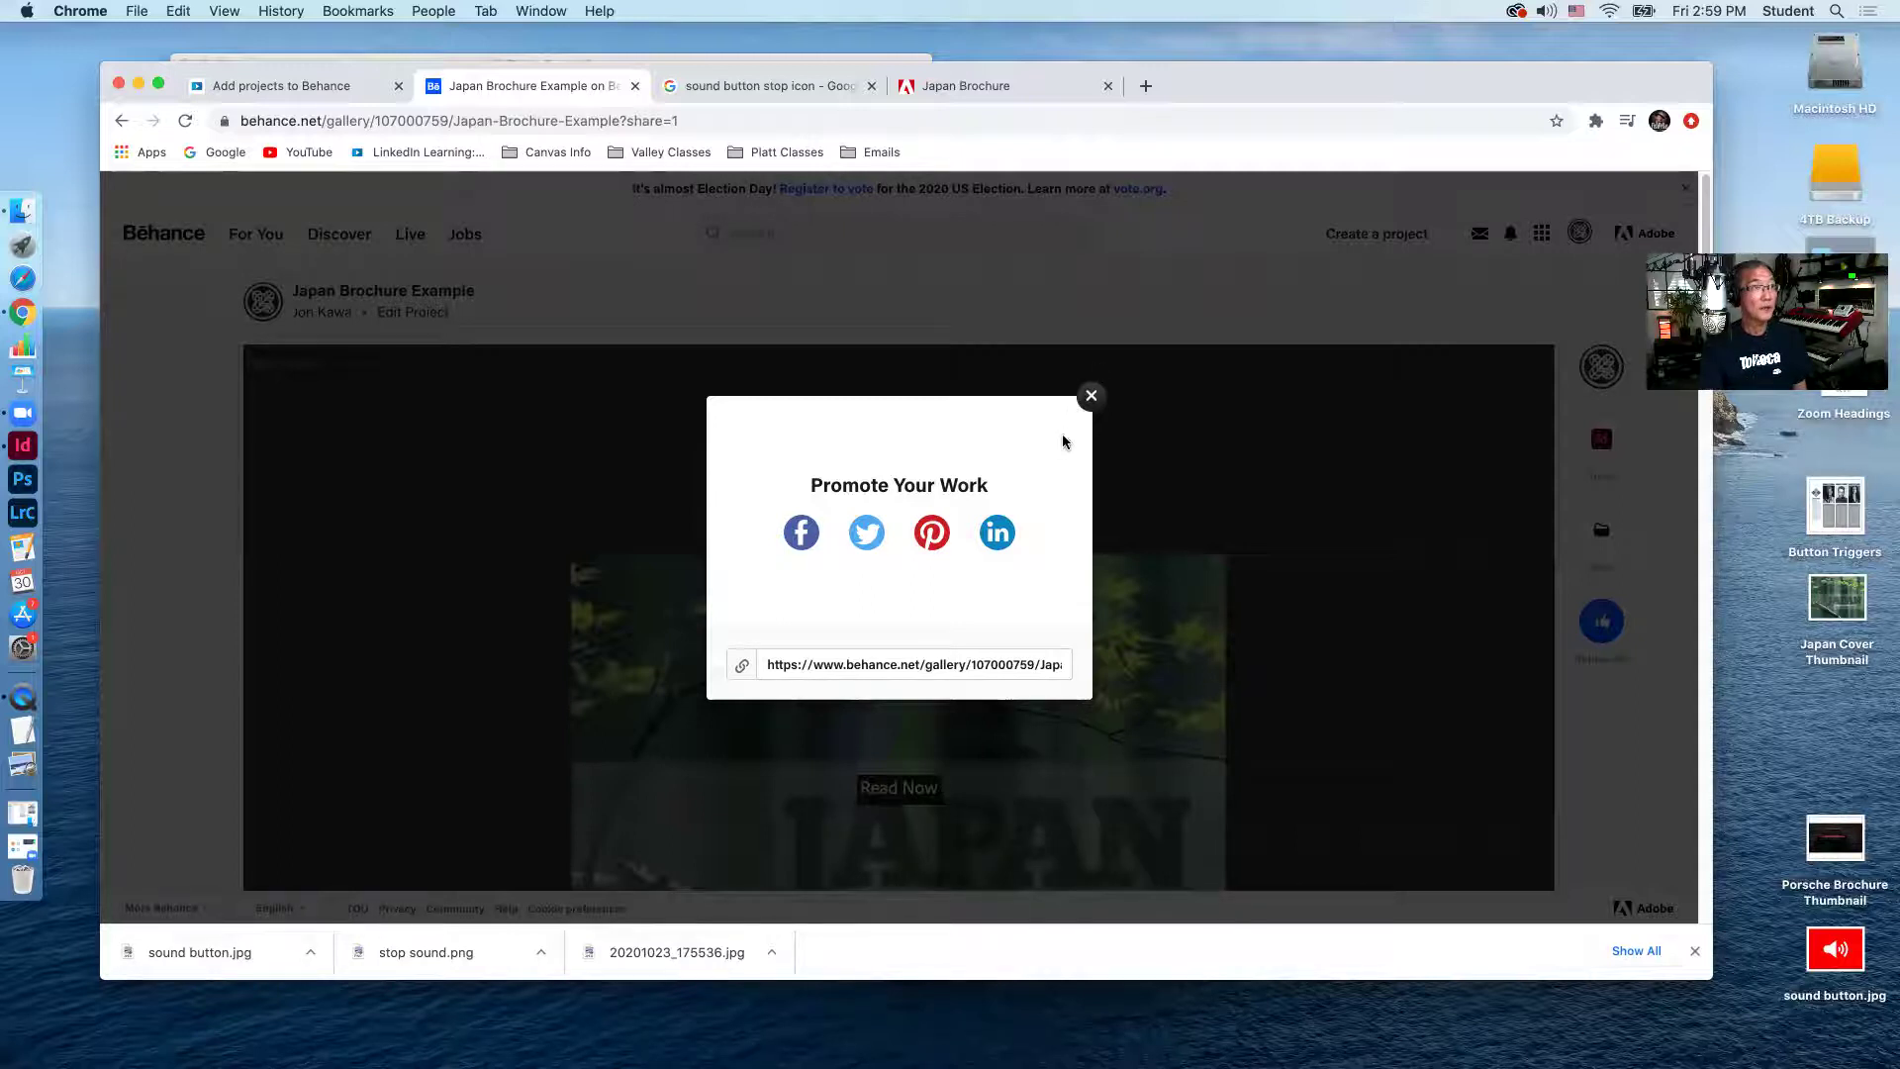
pyautogui.click(1090, 397)
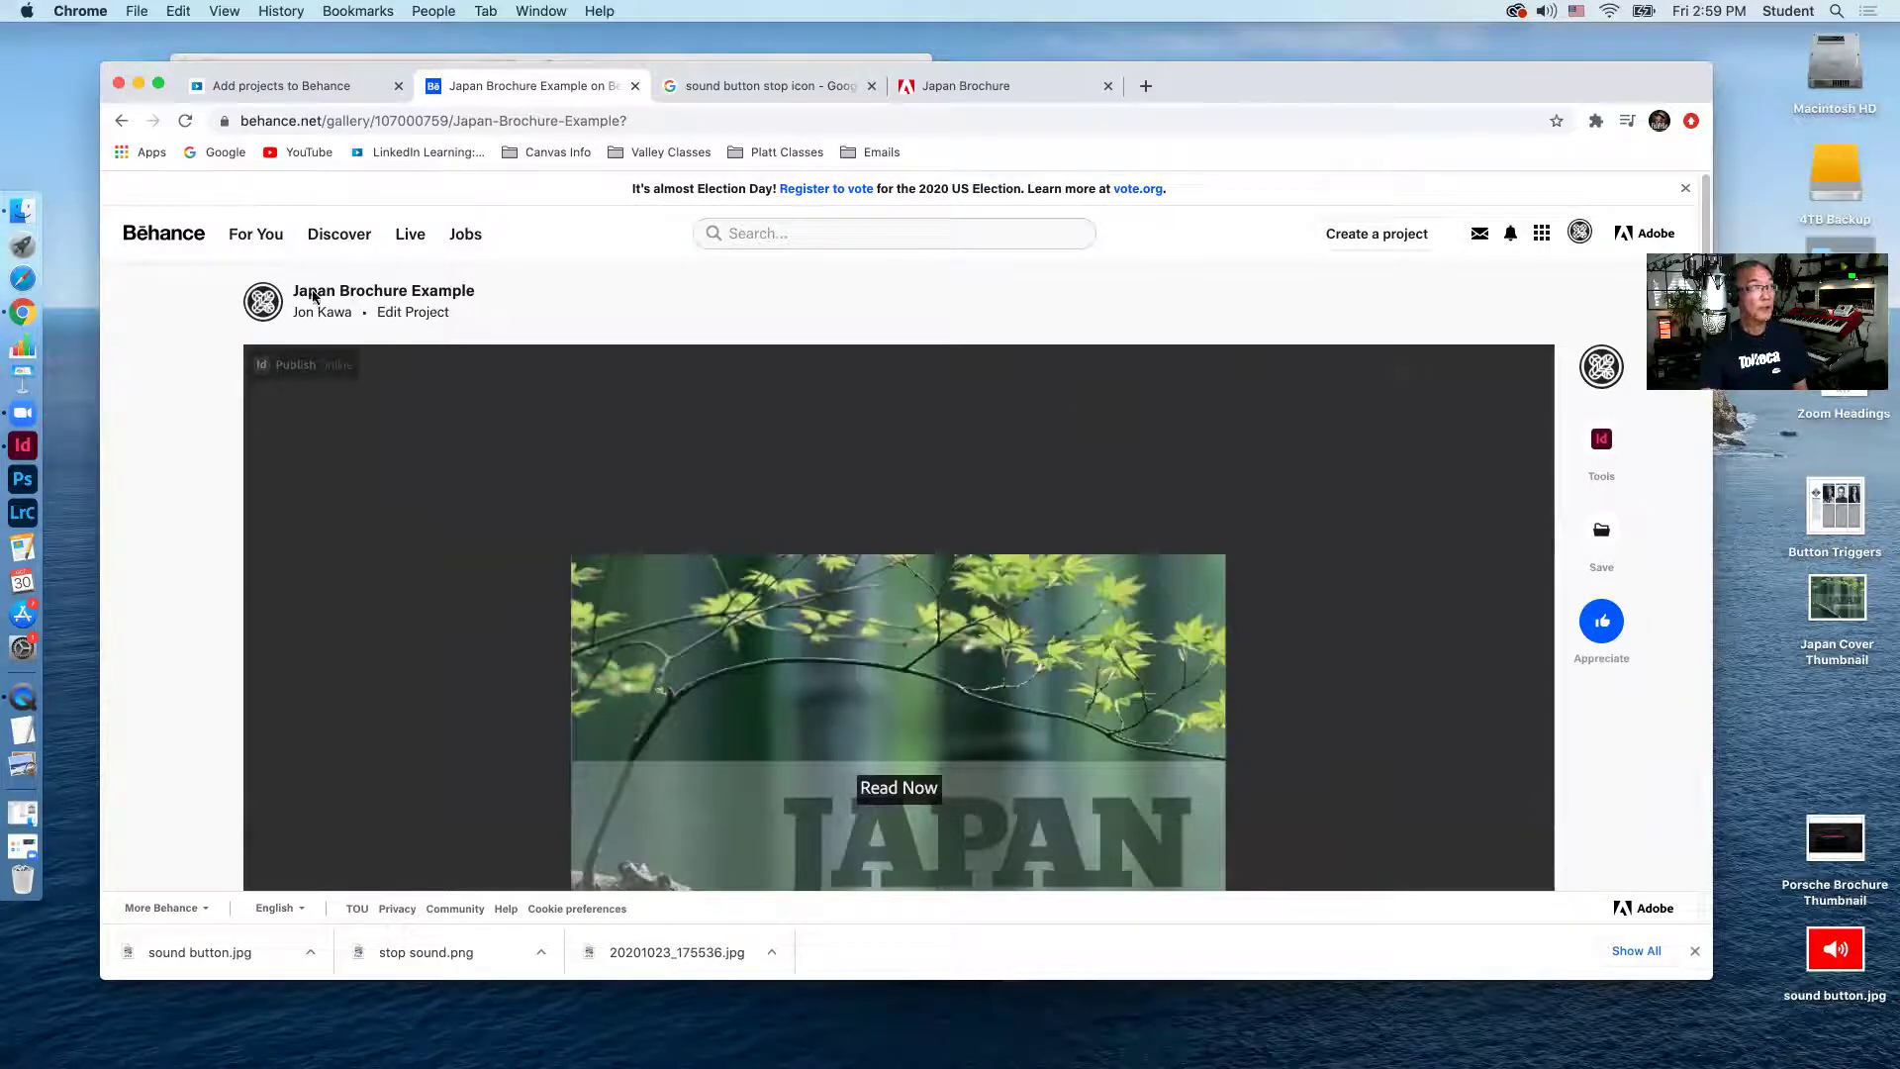
# Open Japan Brochure Example from the Work grid on the Behance profile page.
pyautogui.moveTo(1579, 233)
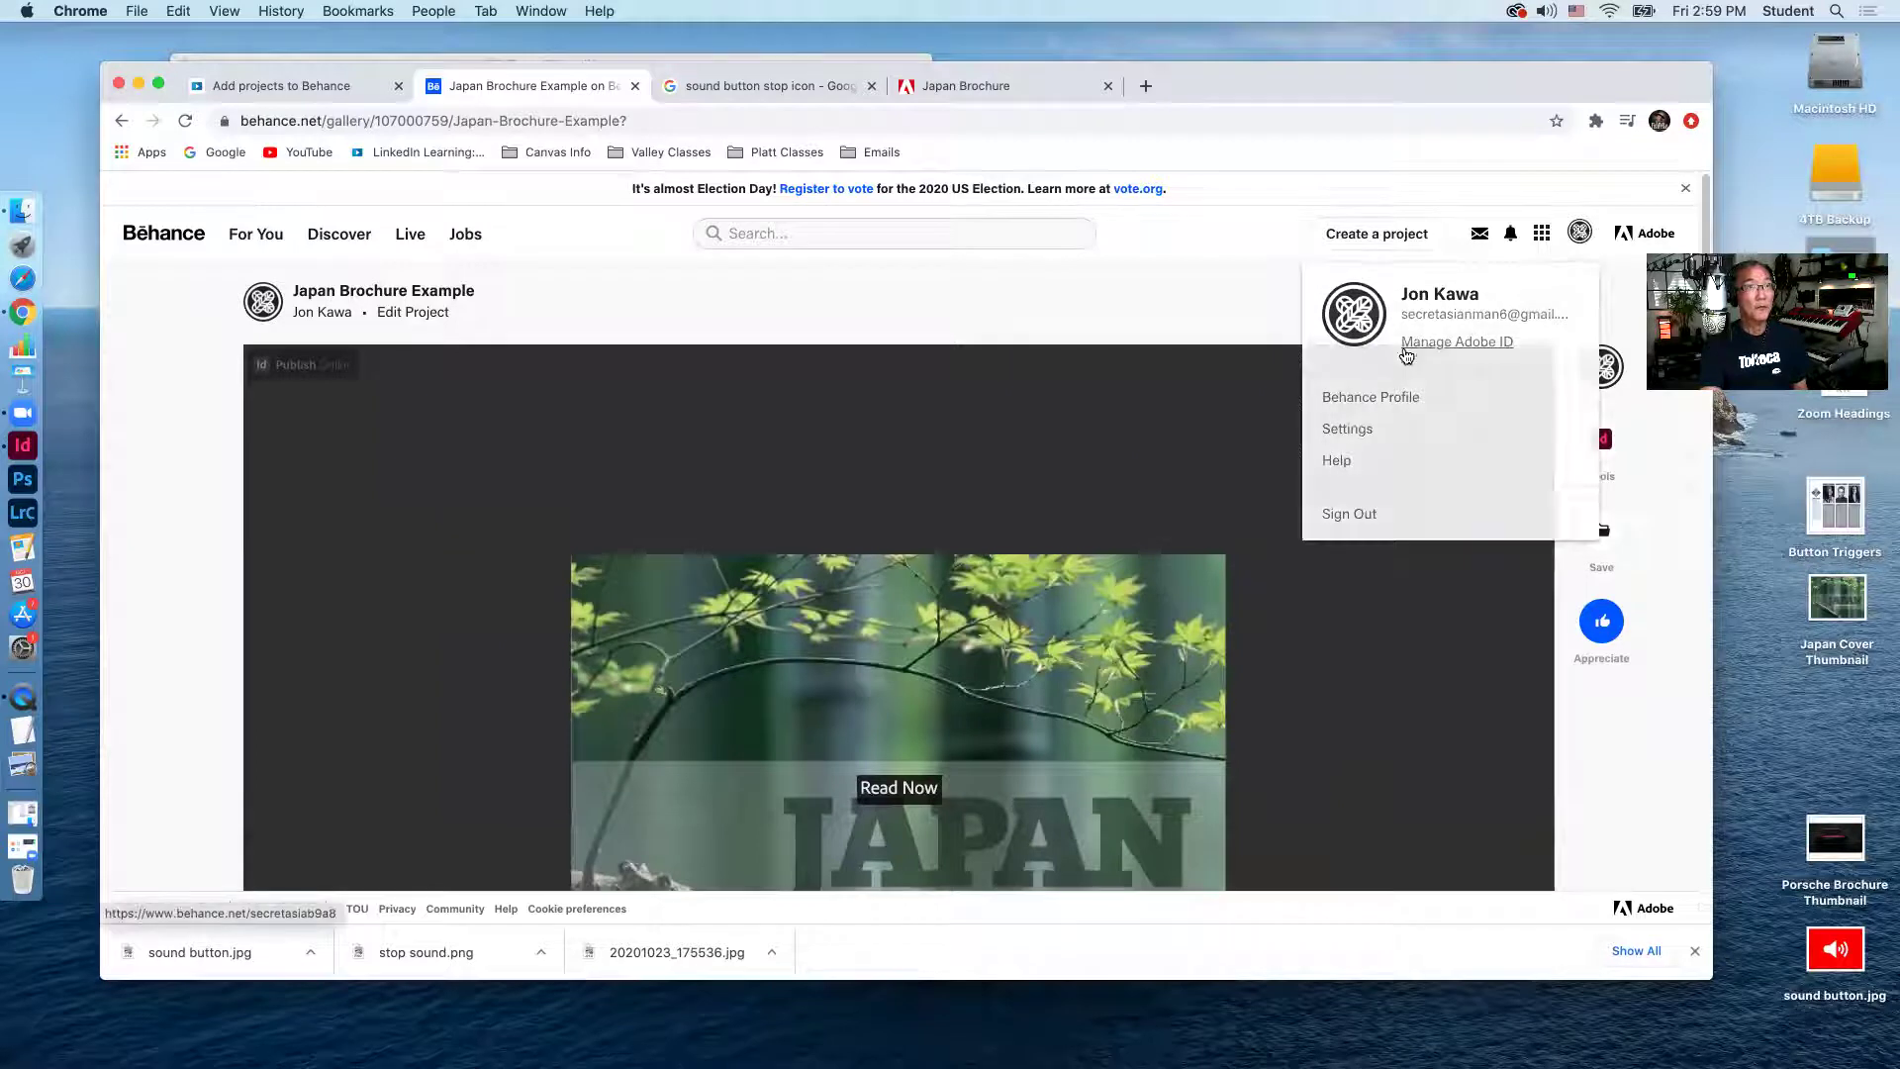
pyautogui.click(1402, 397)
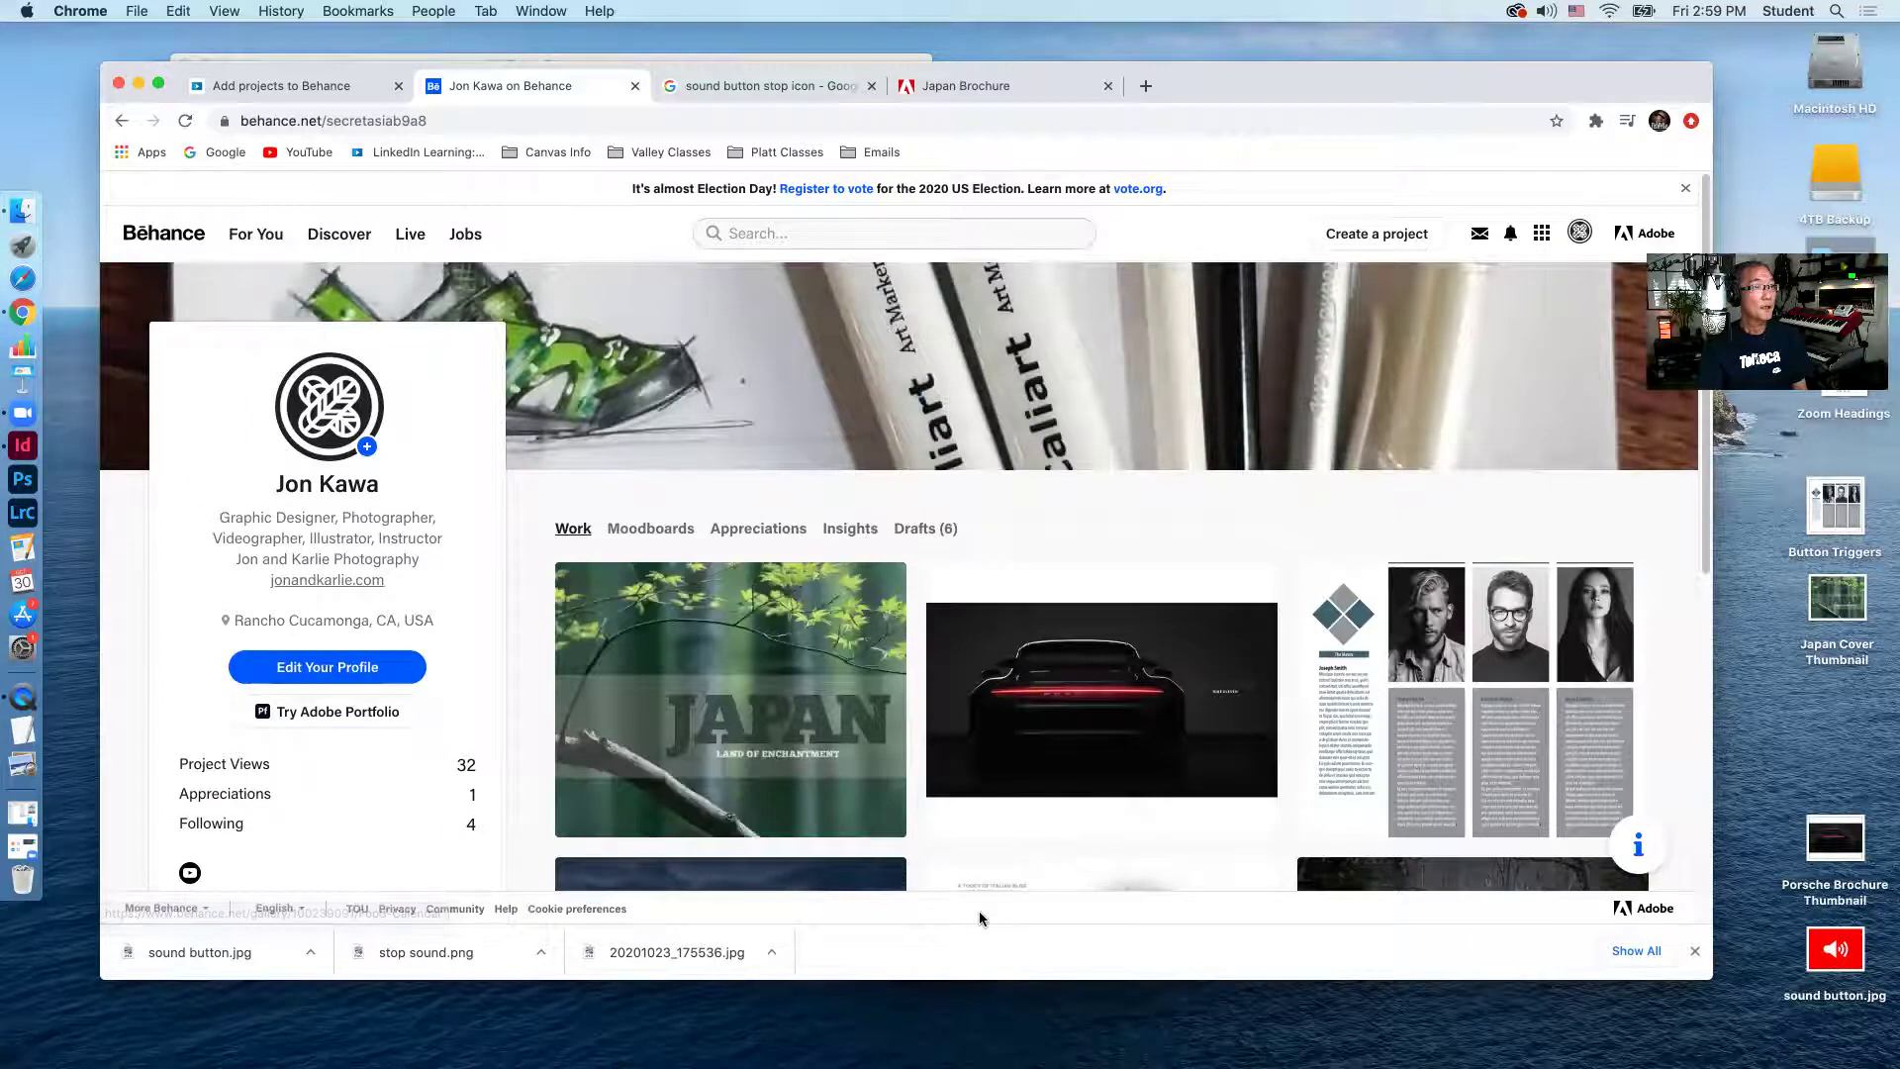
pyautogui.scroll(-3, 1660, 697)
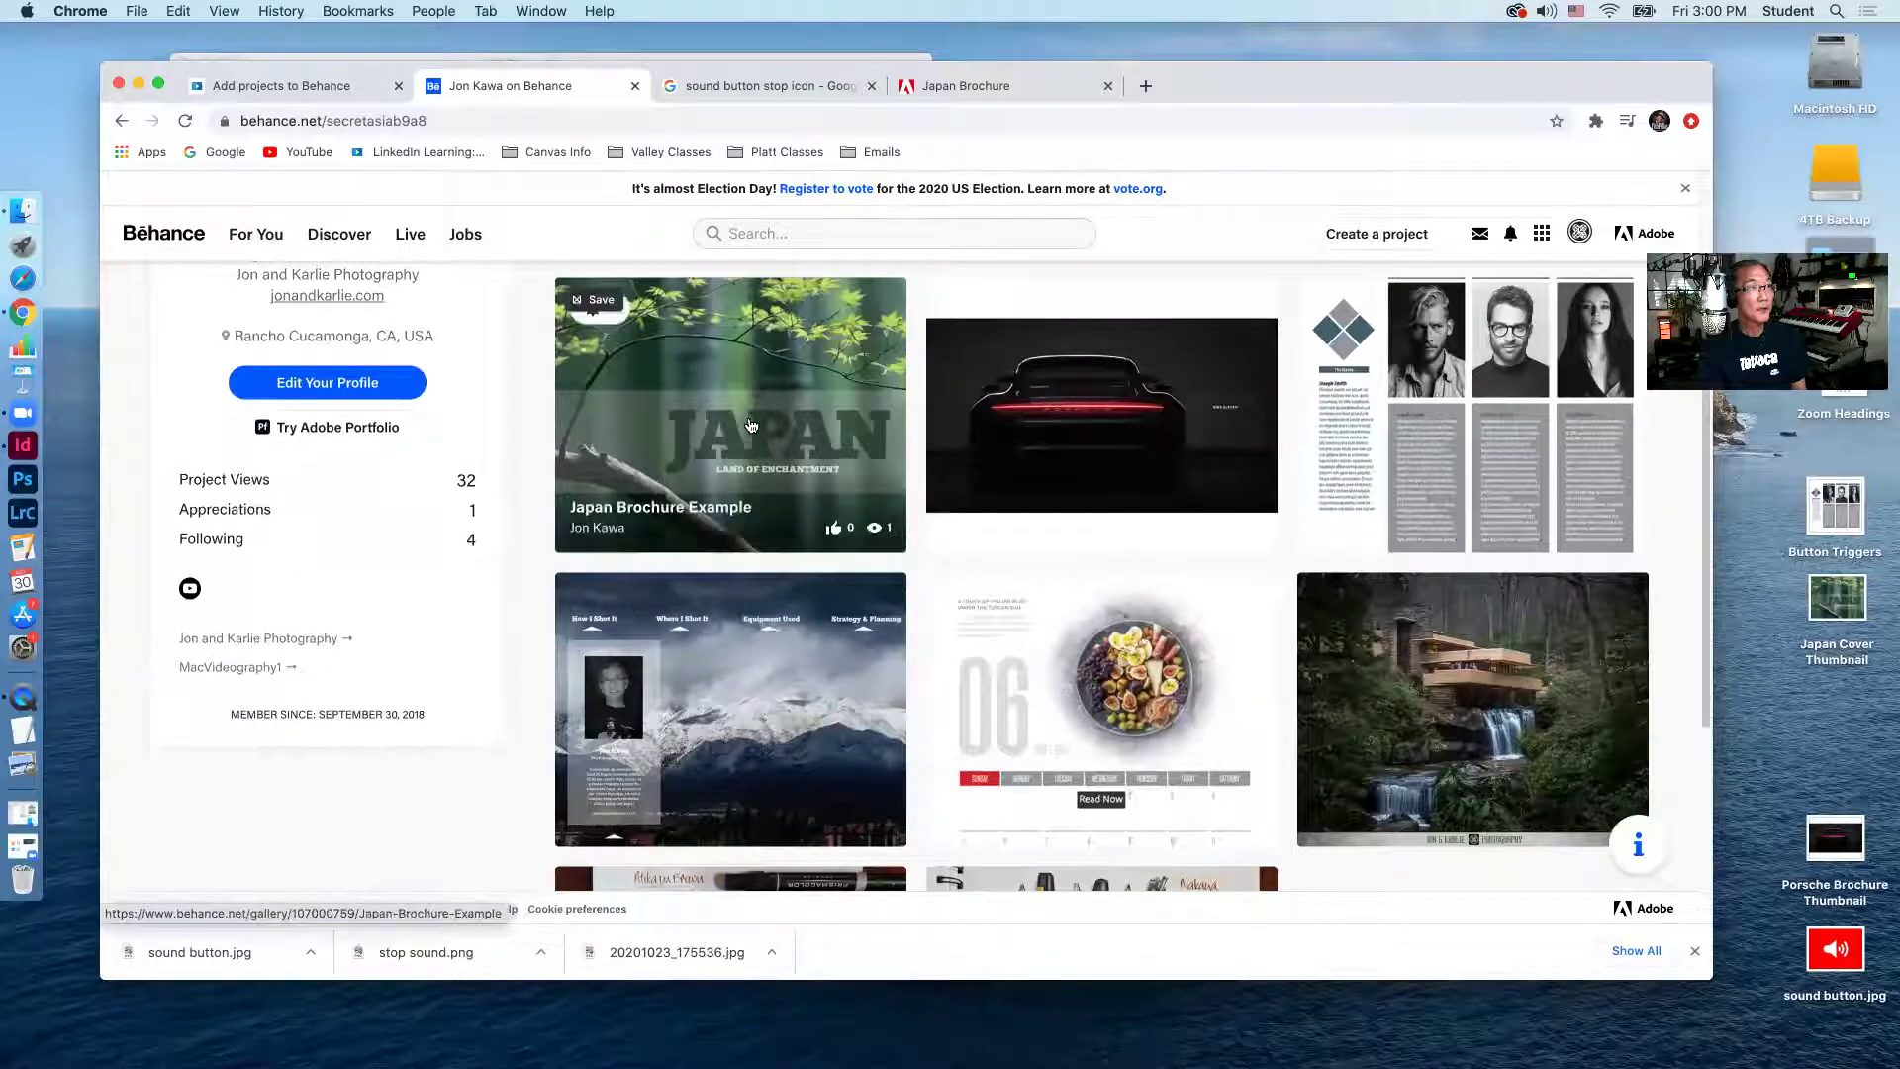
pyautogui.click(748, 420)
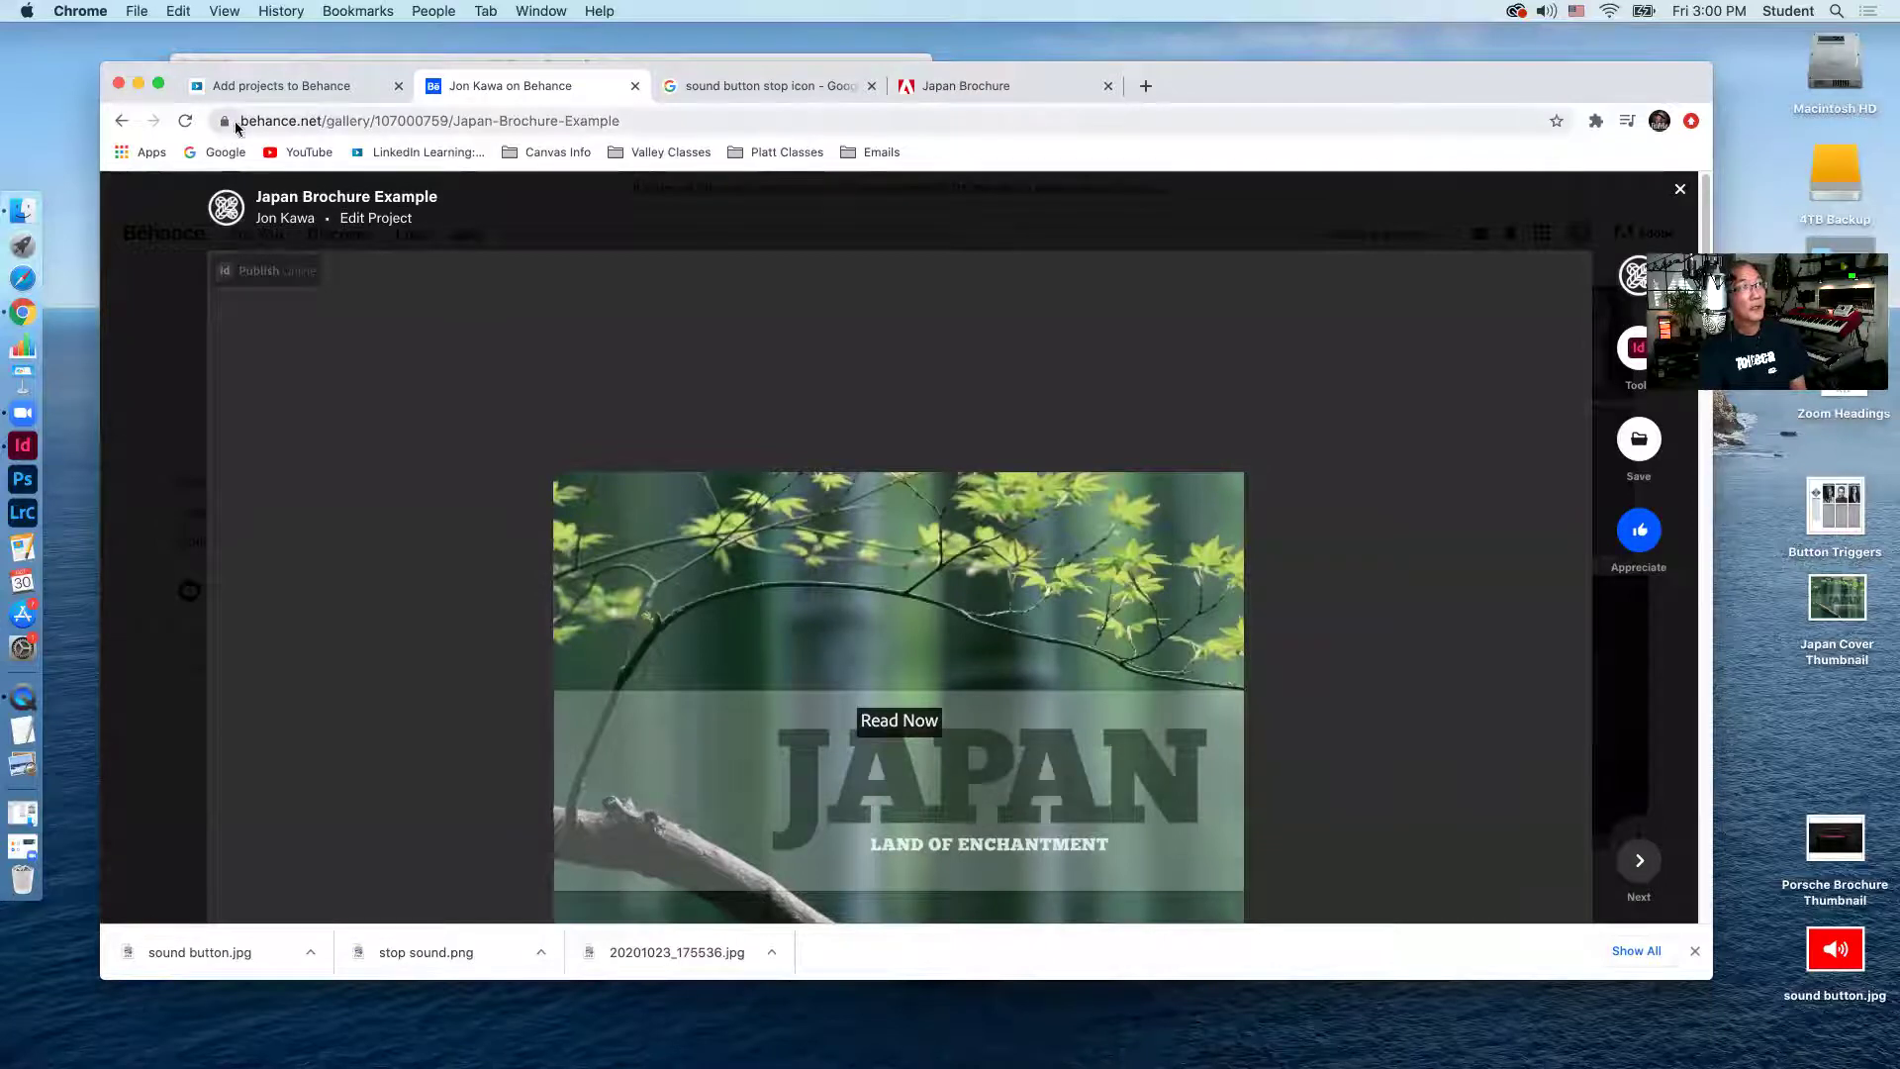
# Read the brochure full screen, playing the Tokyo sound and paging through Kyoto to Osaka.
pyautogui.click(893, 723)
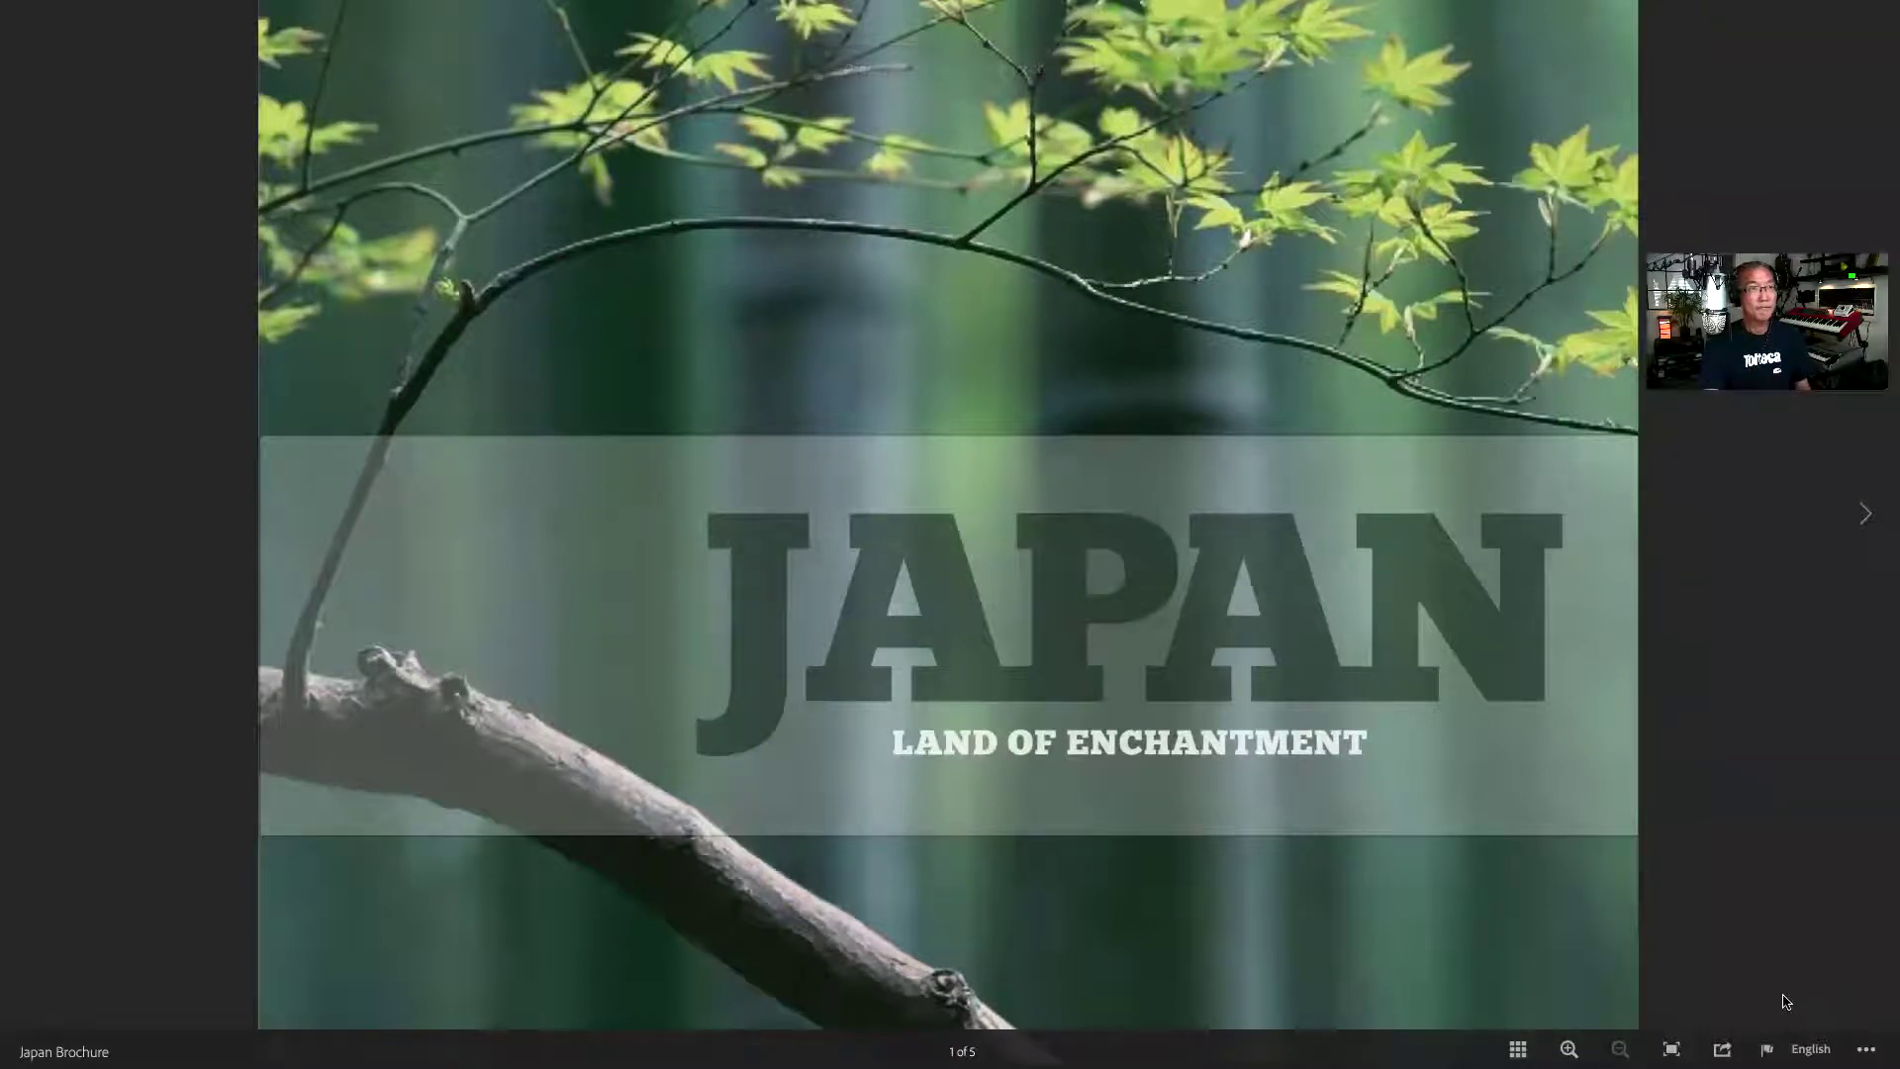
pyautogui.click(1866, 515)
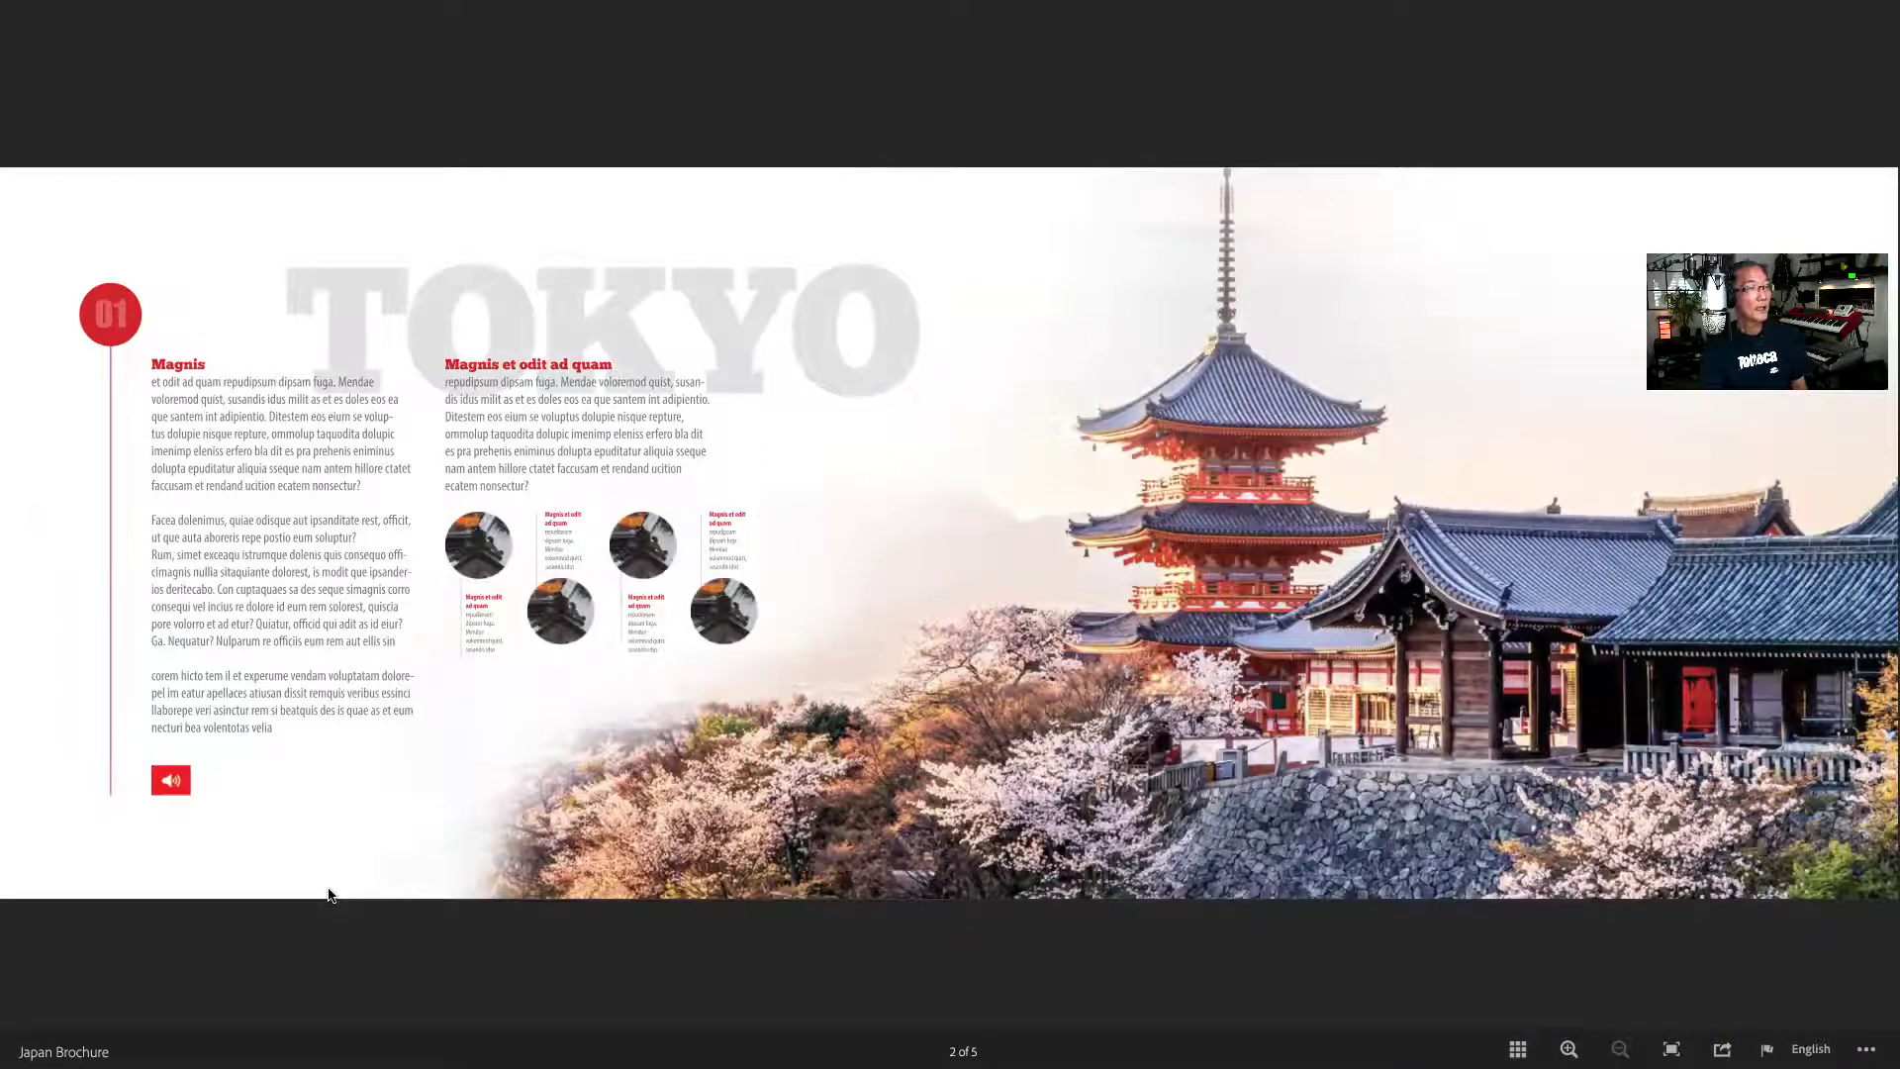
pyautogui.click(175, 782)
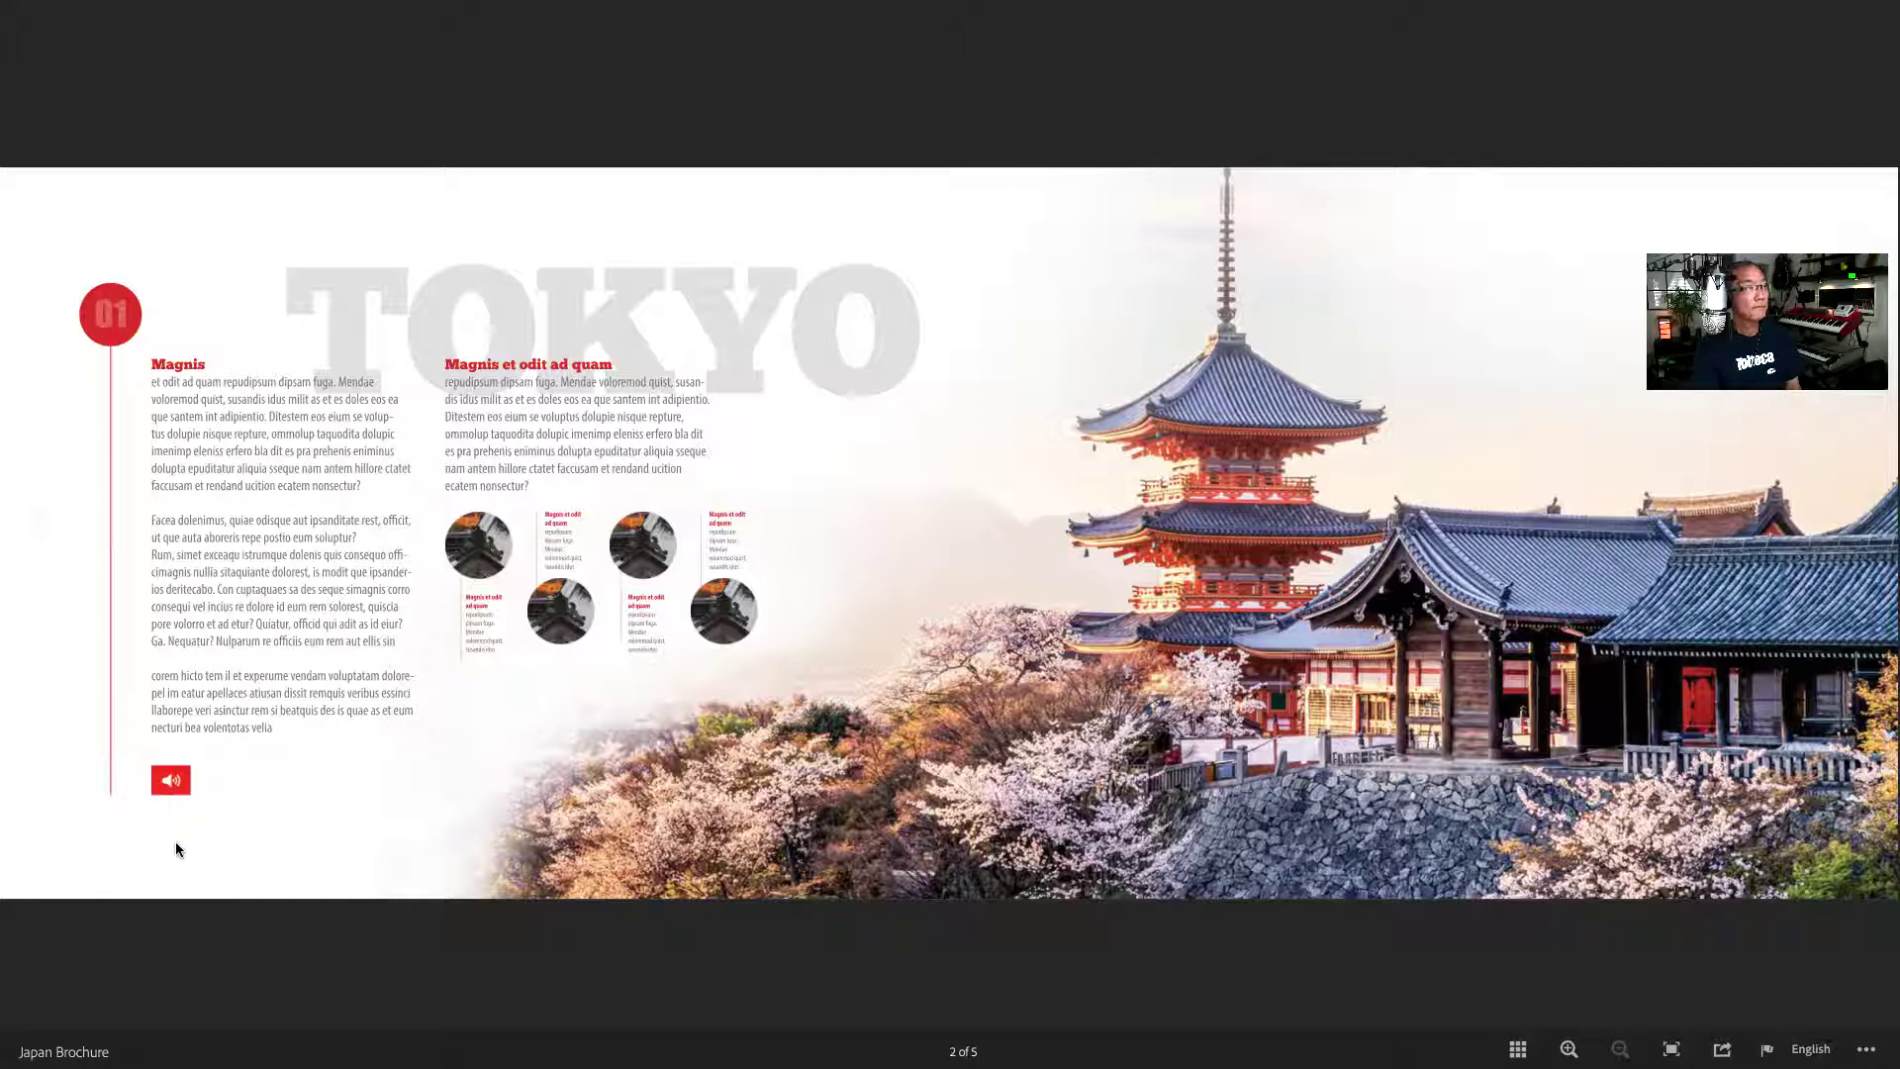
pyautogui.click(1866, 518)
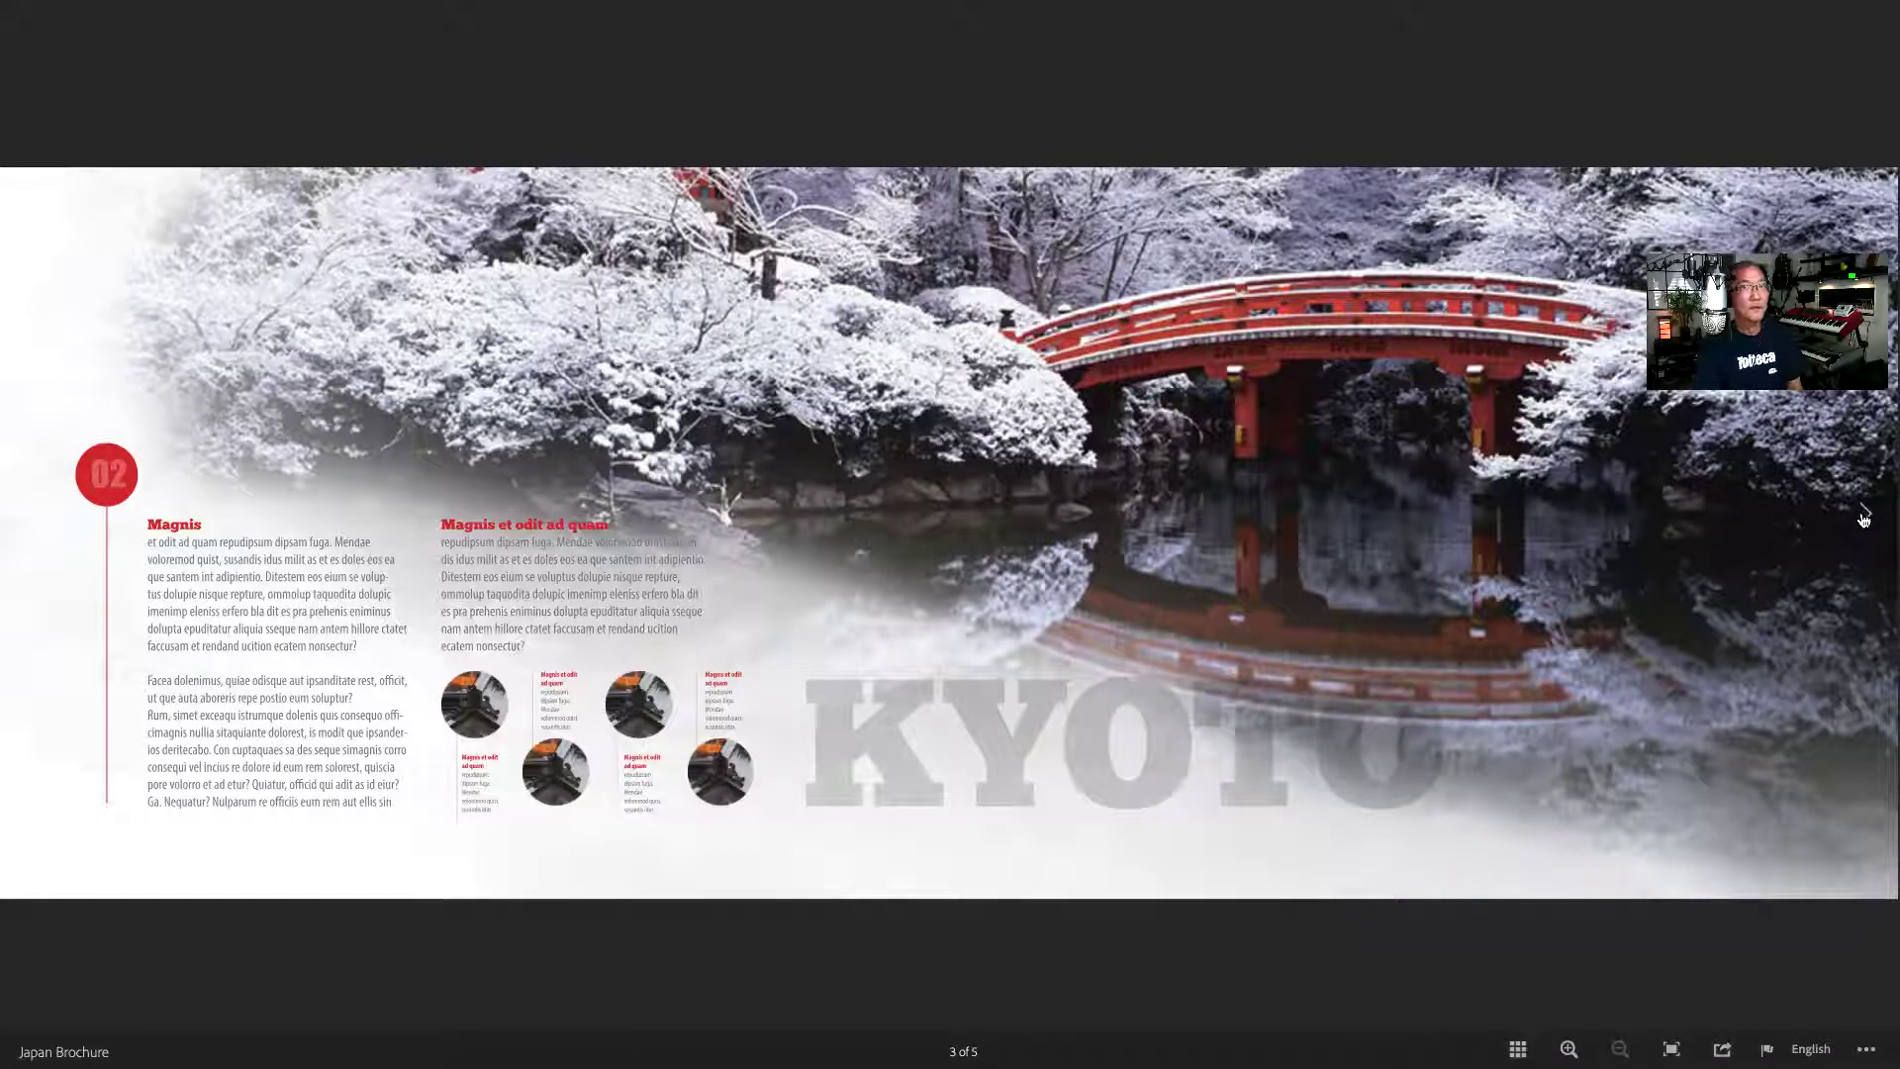
pyautogui.click(1863, 517)
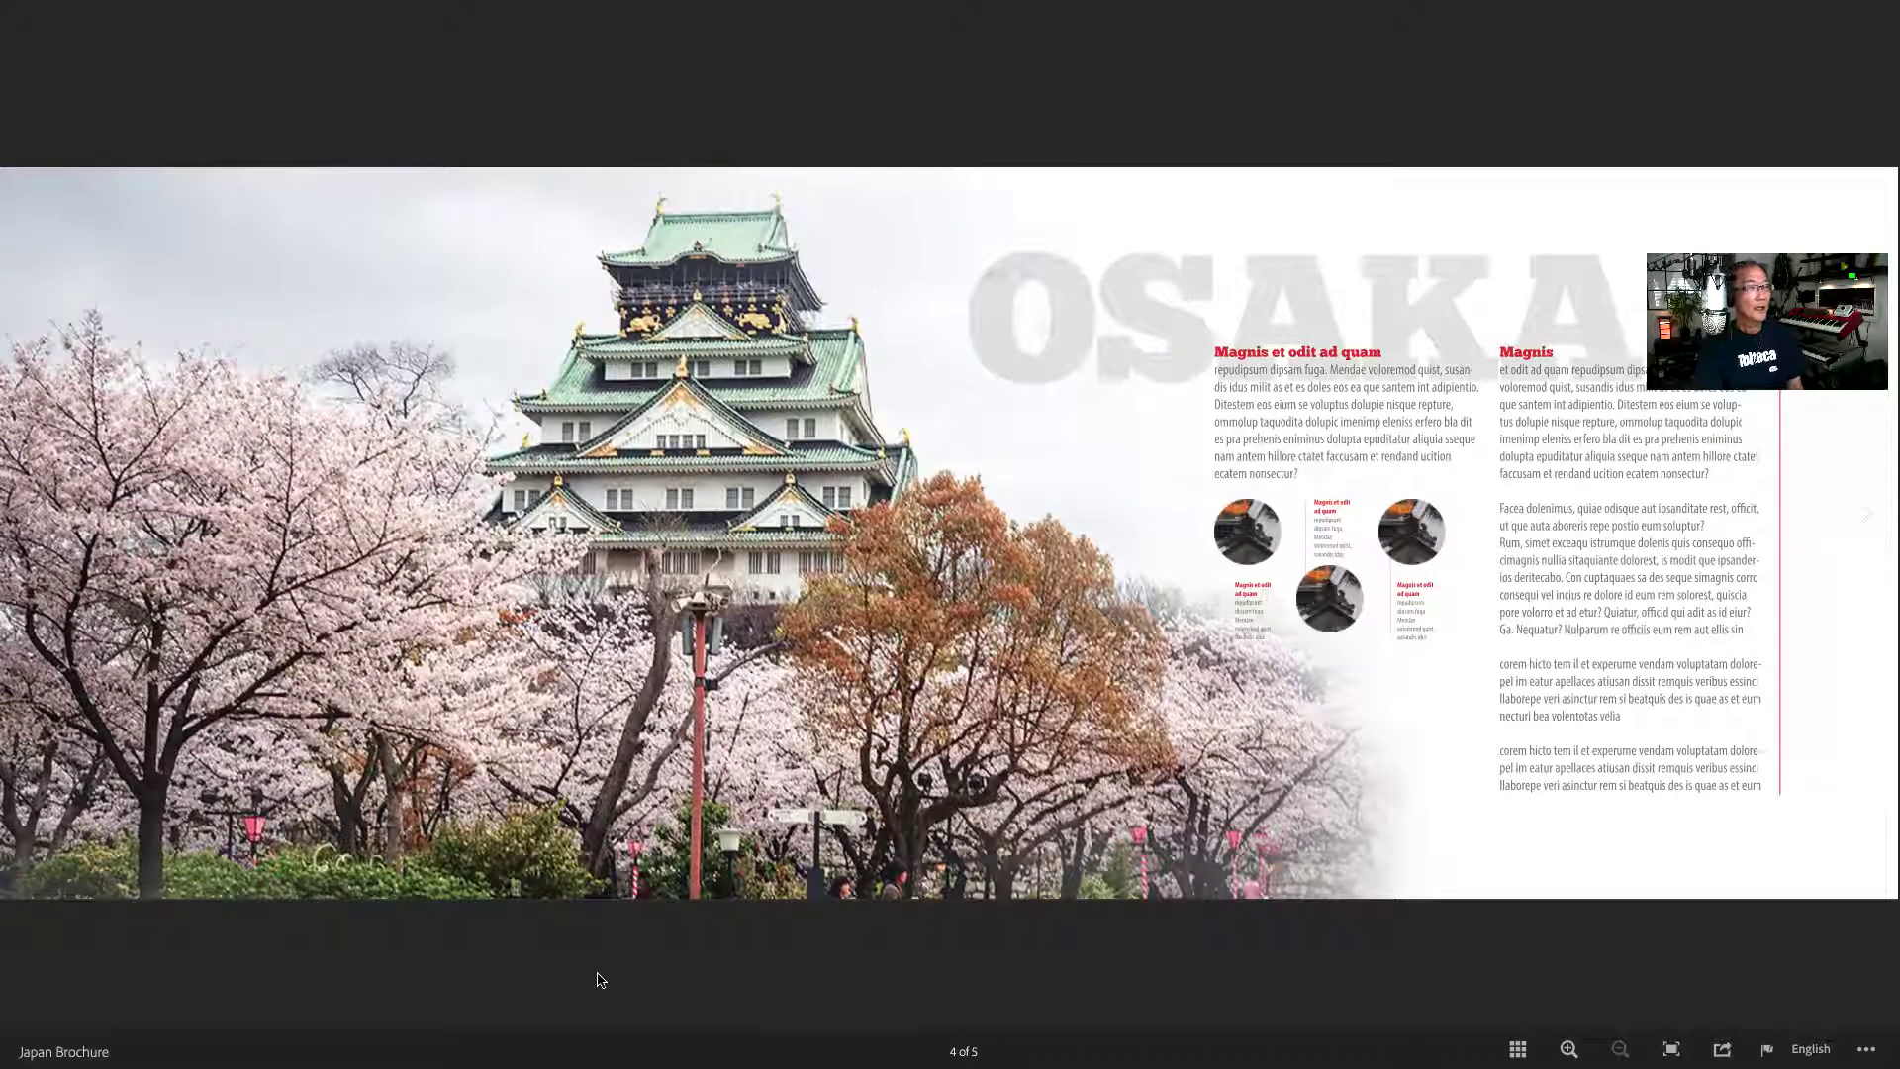
# Leave the full-screen reader from the Osaka spread with Esc.
pyautogui.press('Escape')
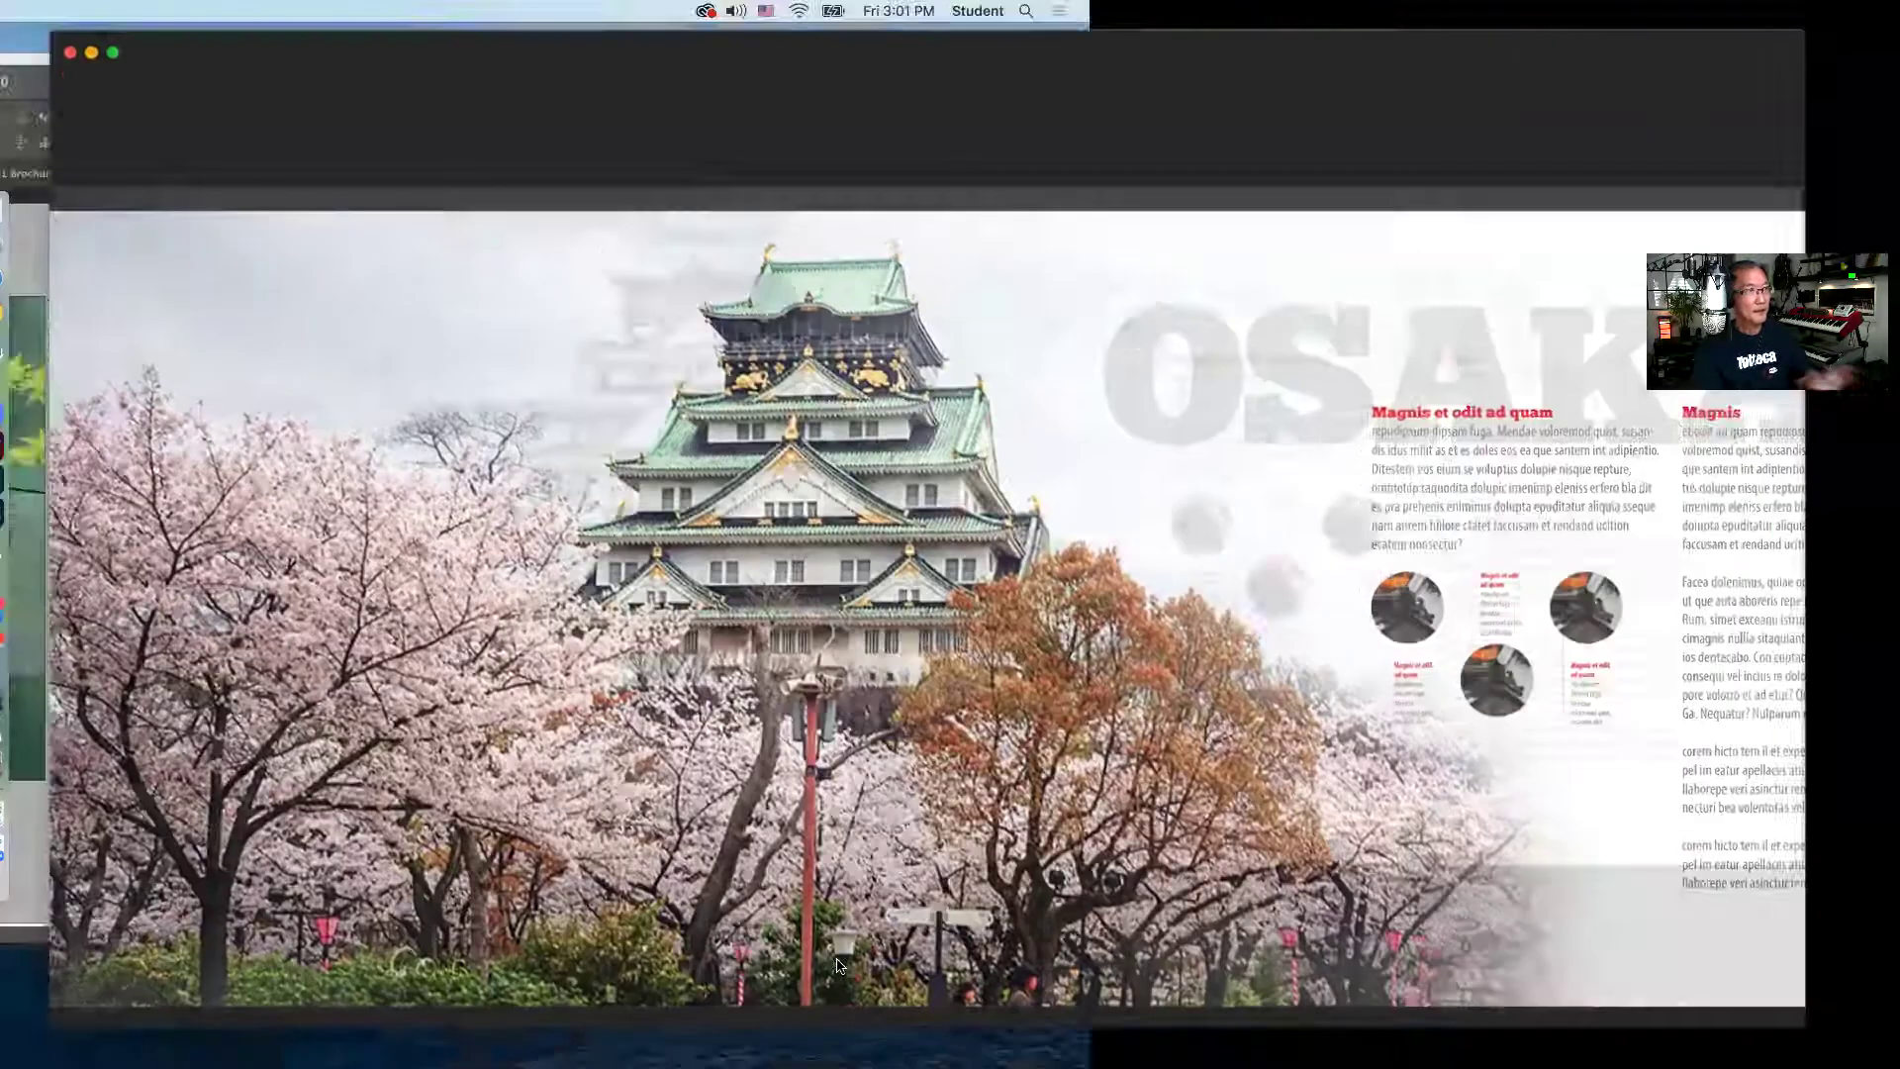